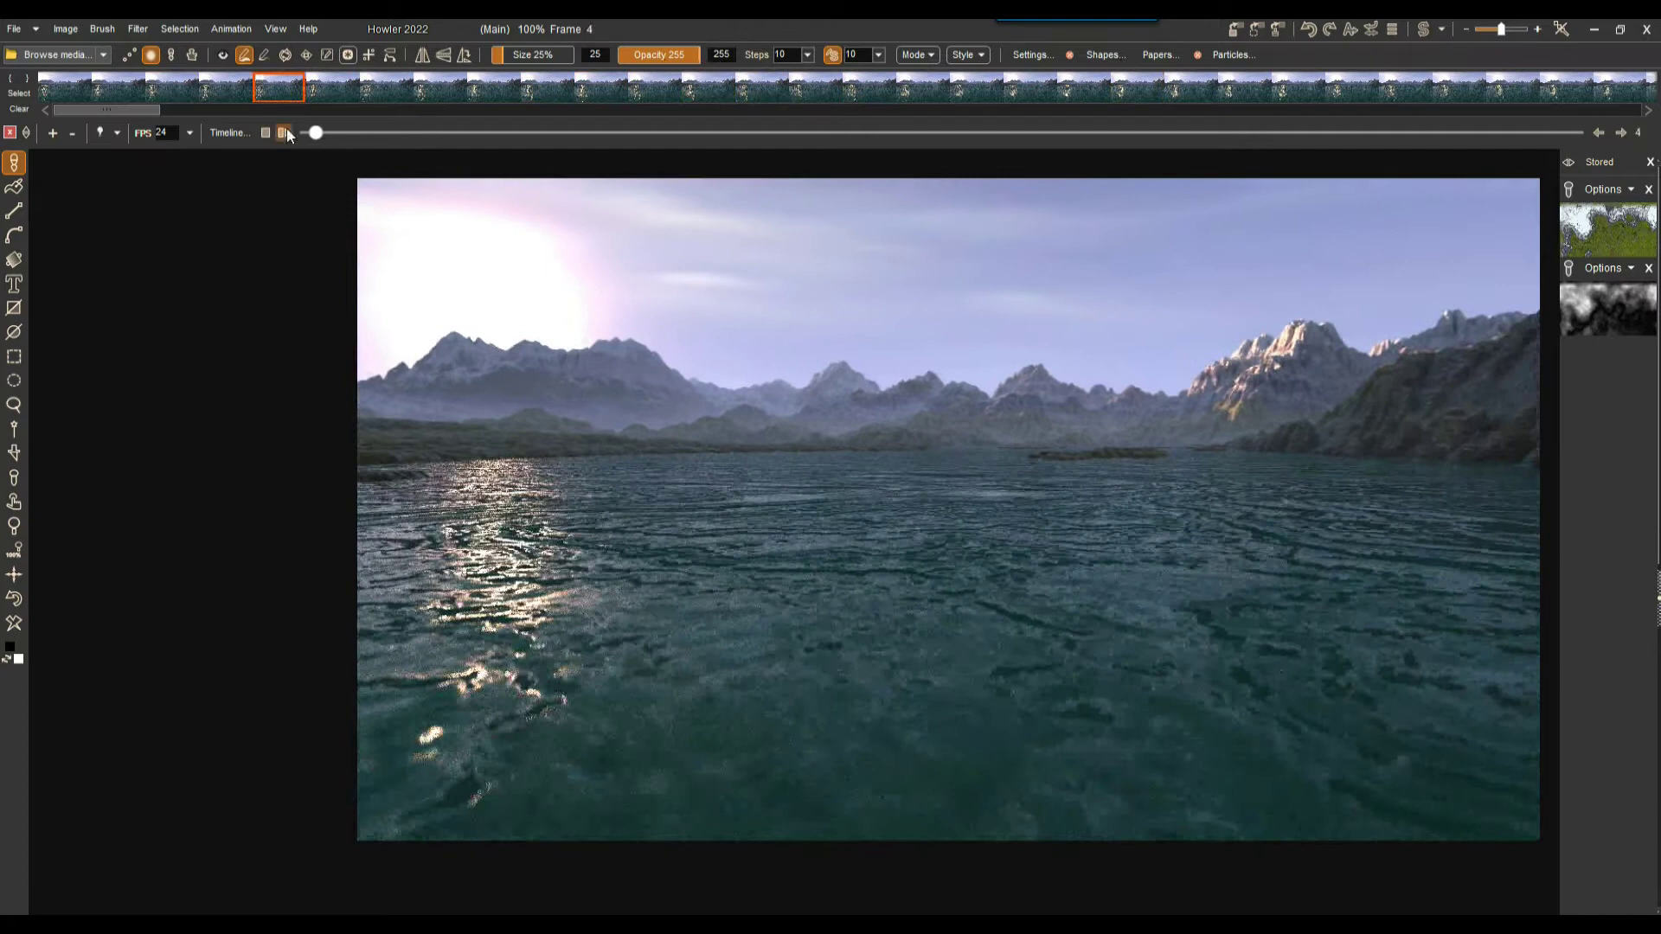
- Scrub the animation to frame 85 and store it to disc, placing its preview window in the empty area beside the image
drag(318, 130, 470, 109)
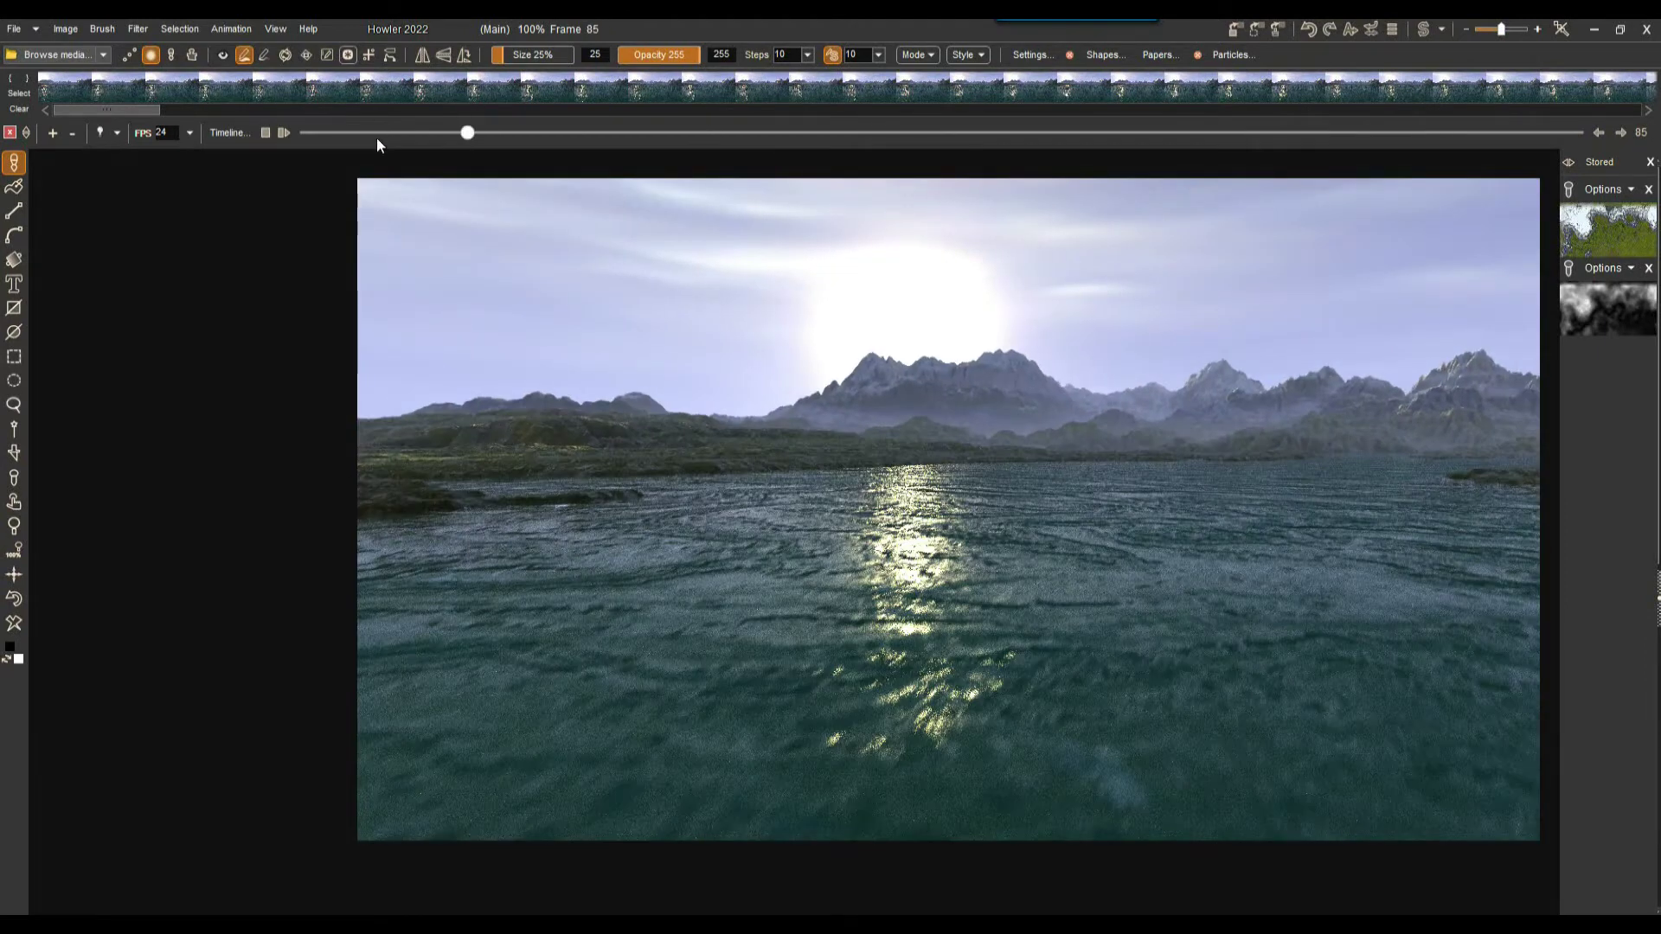
click(227, 30)
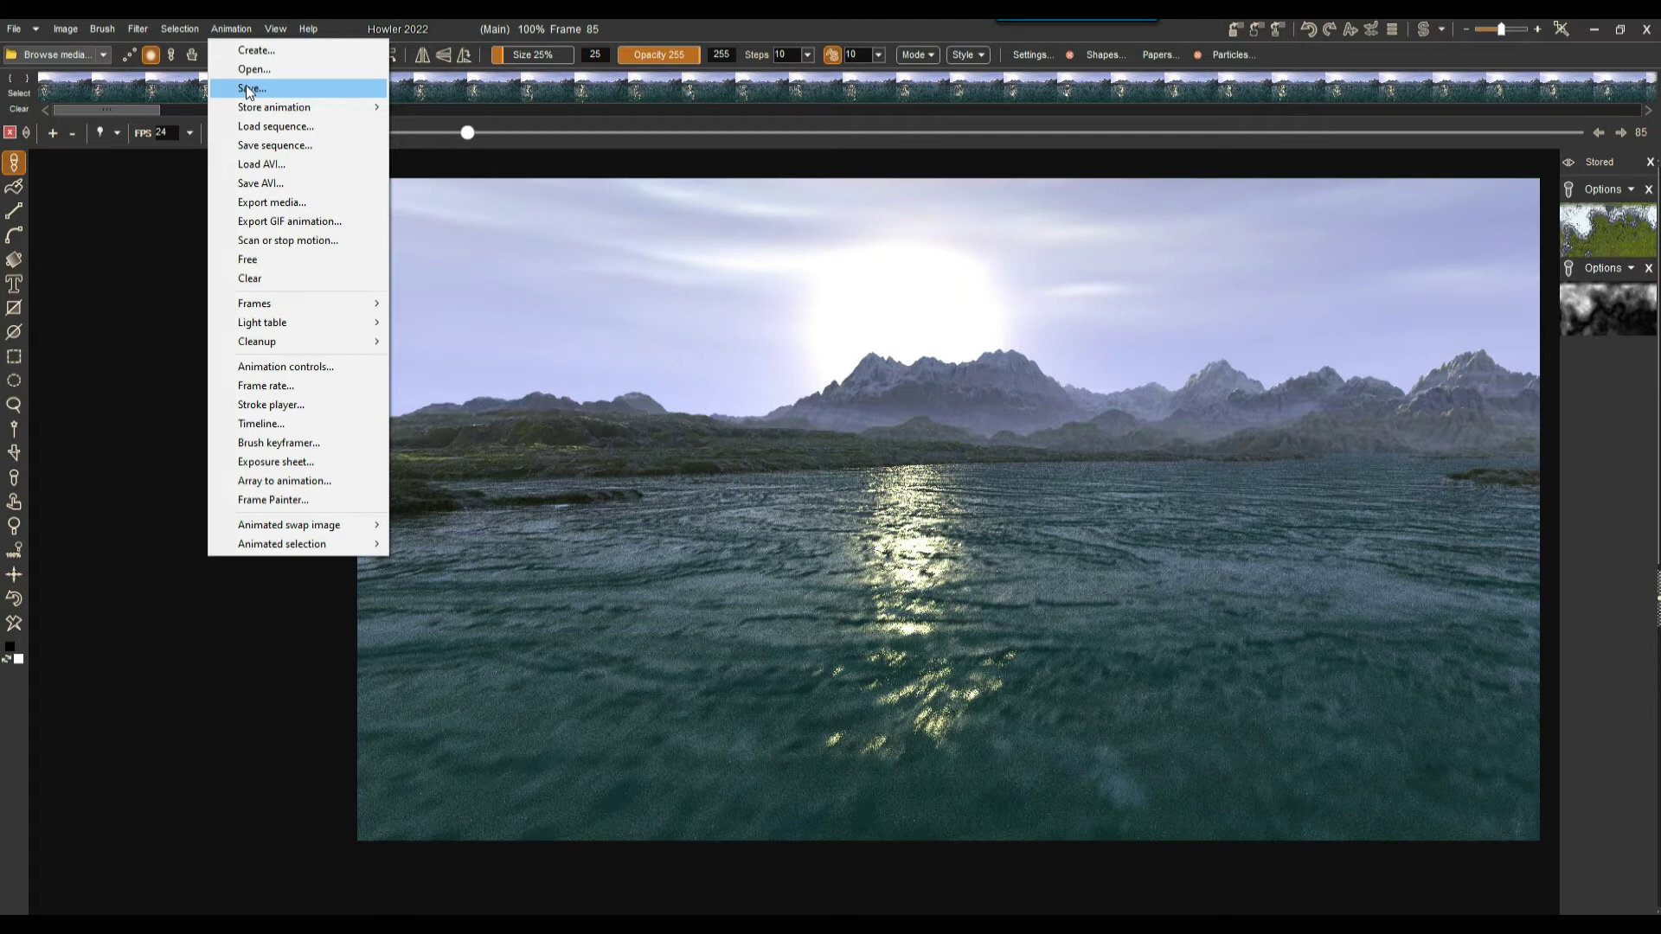
mouse_move(252, 108)
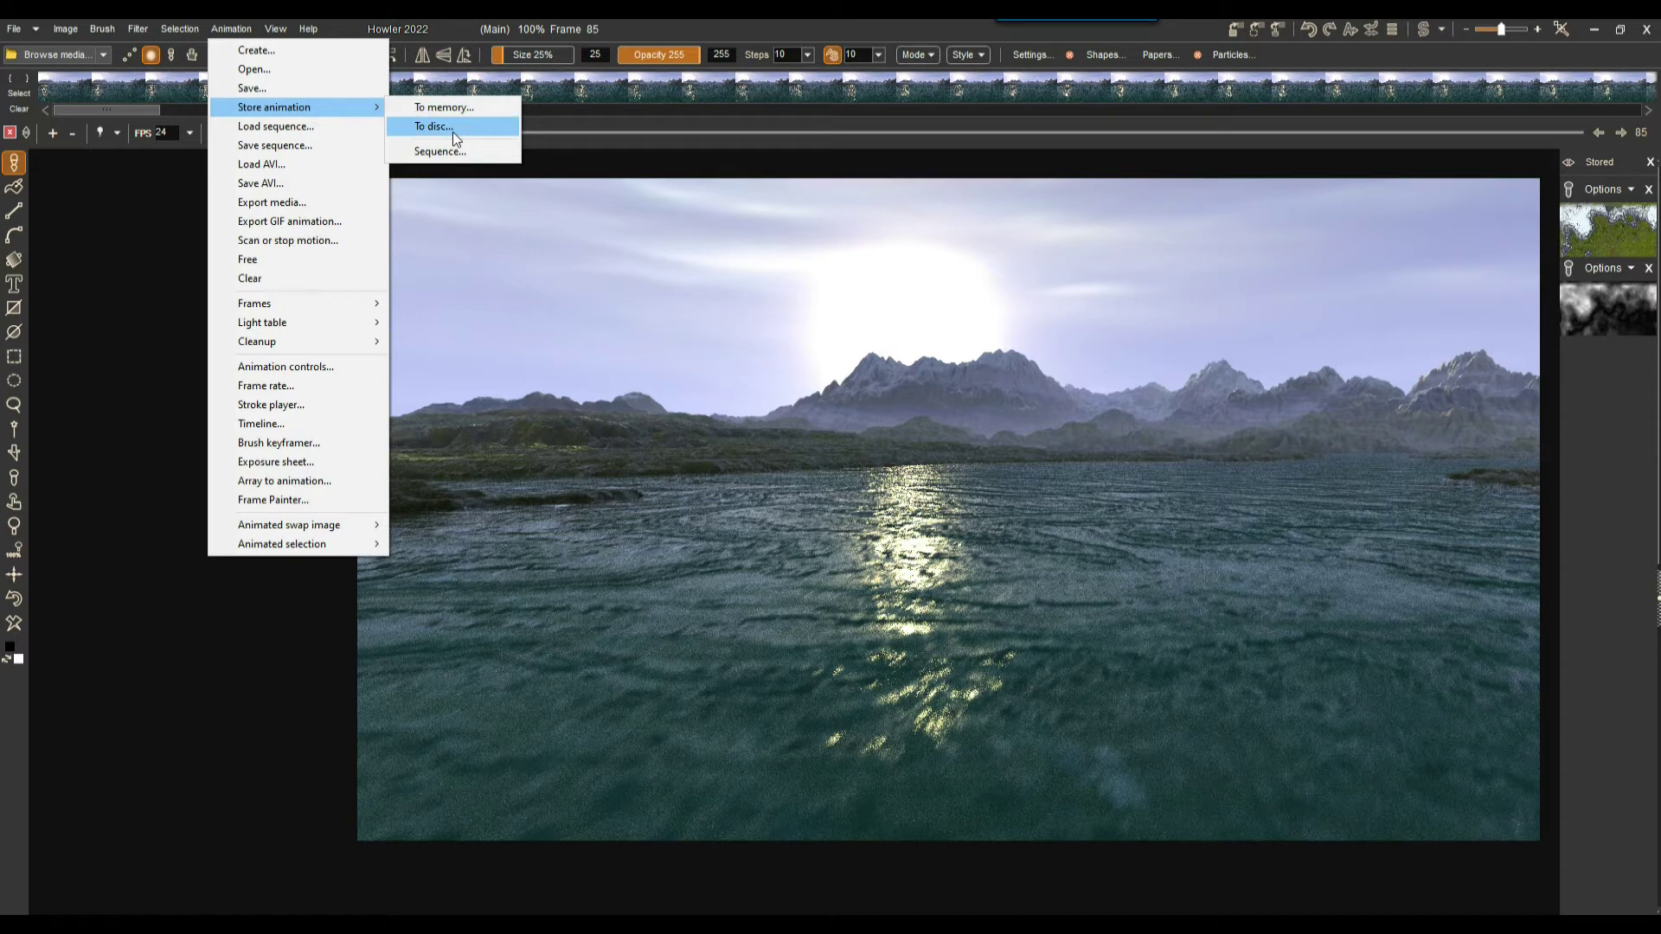
click(453, 129)
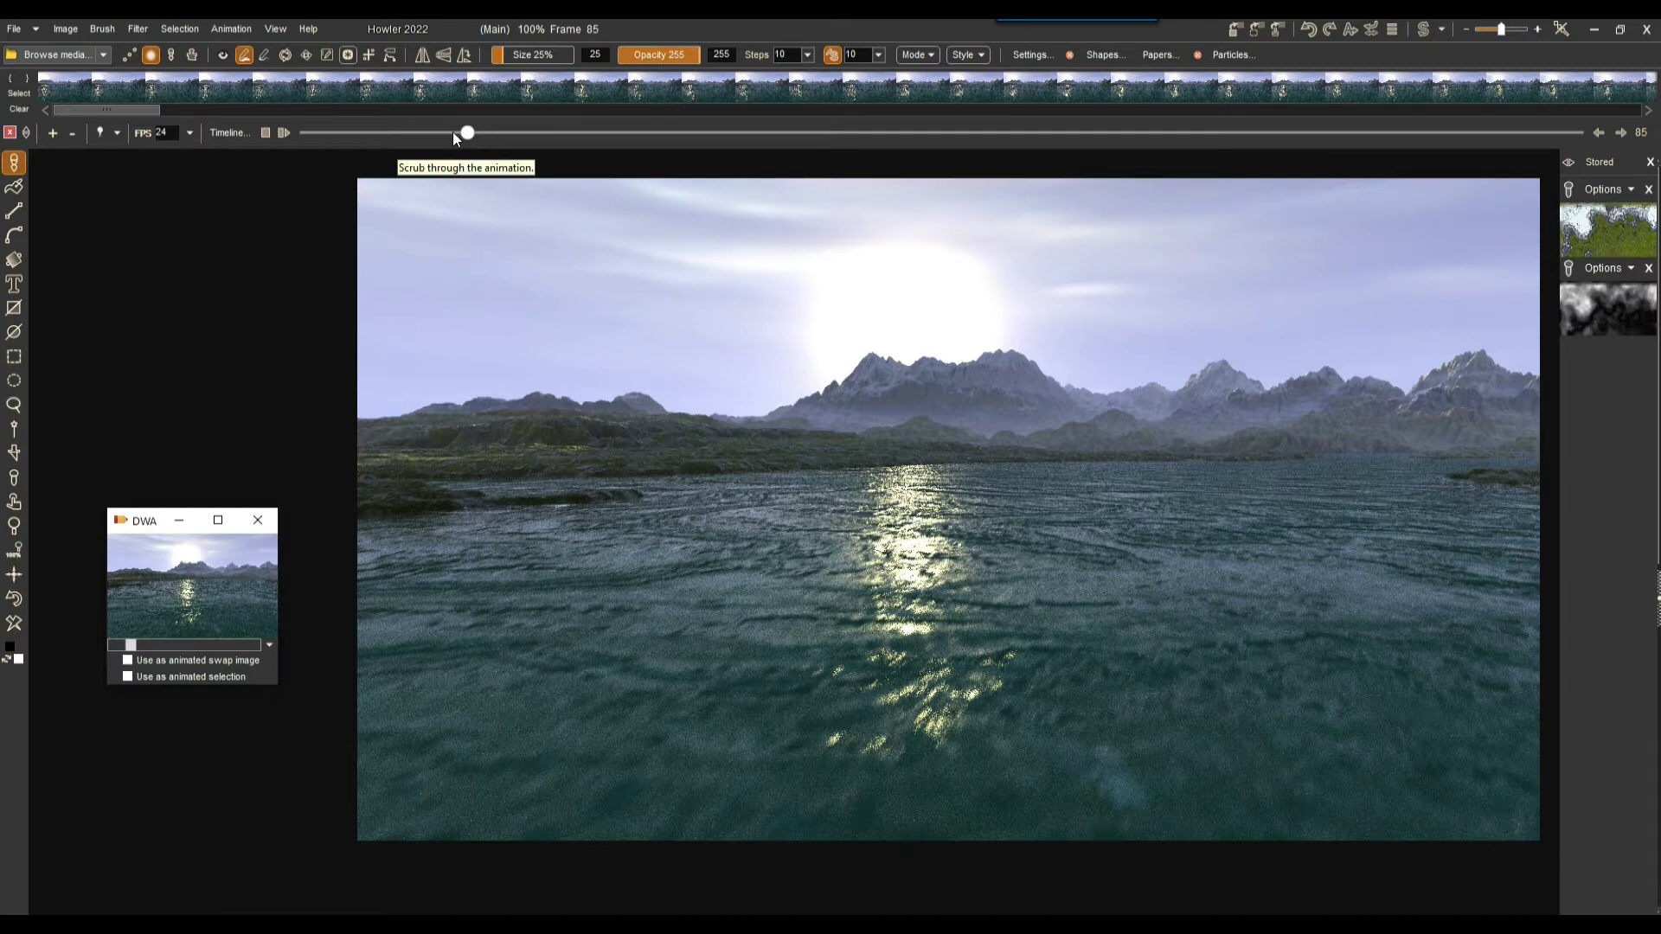
click(226, 29)
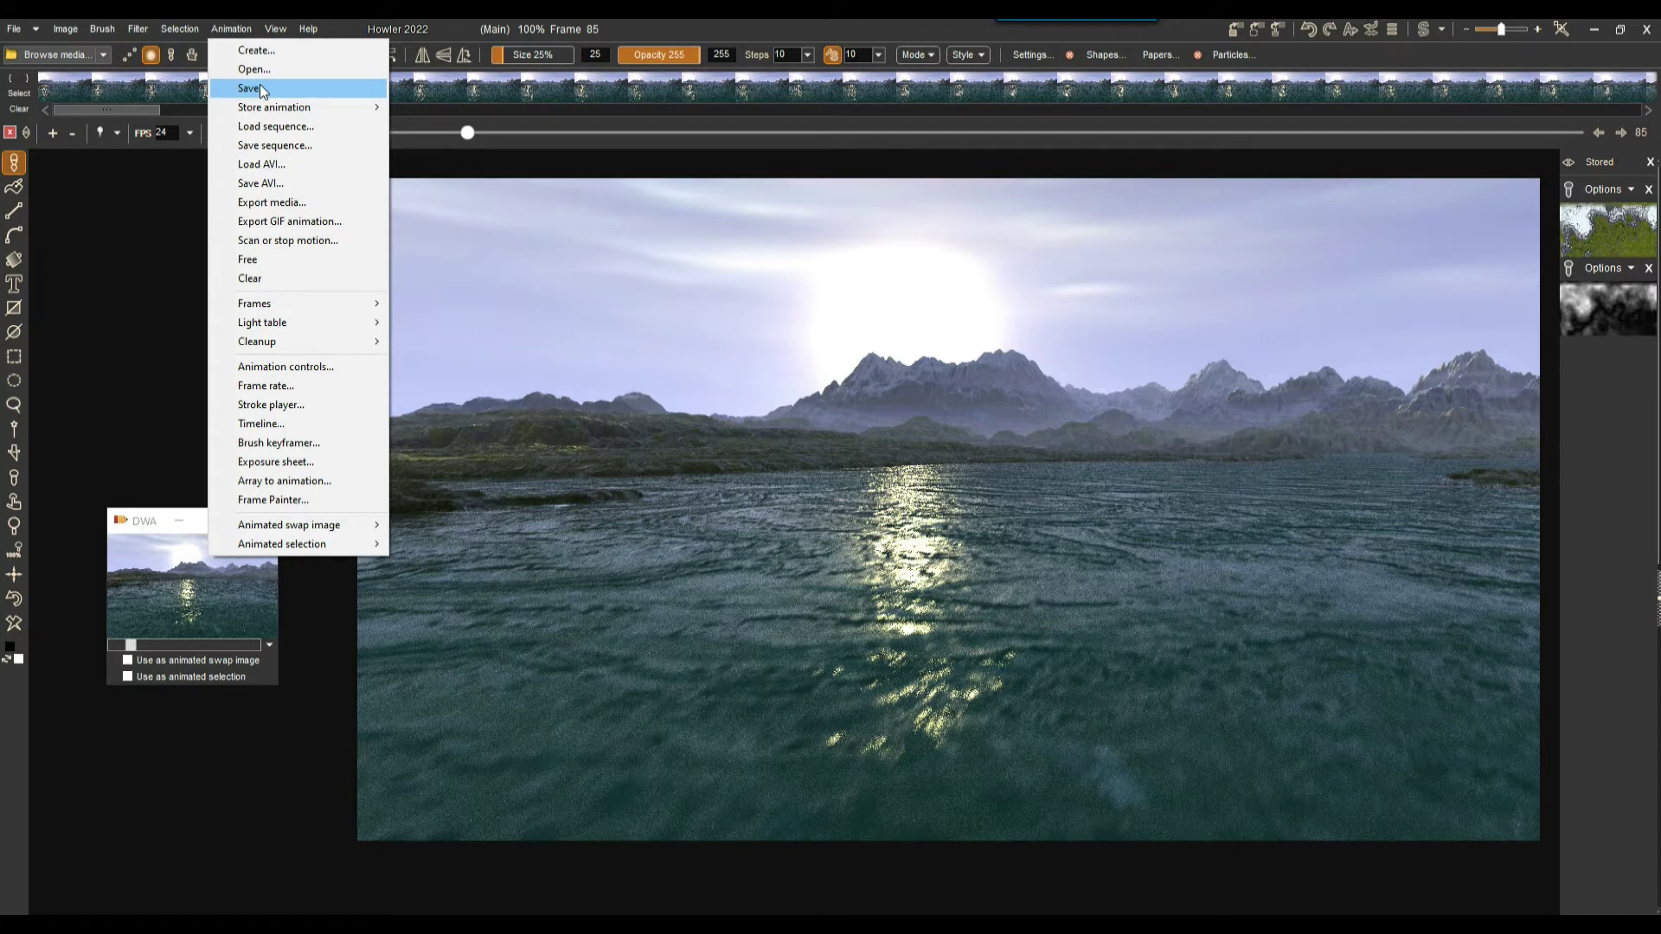
click(658, 26)
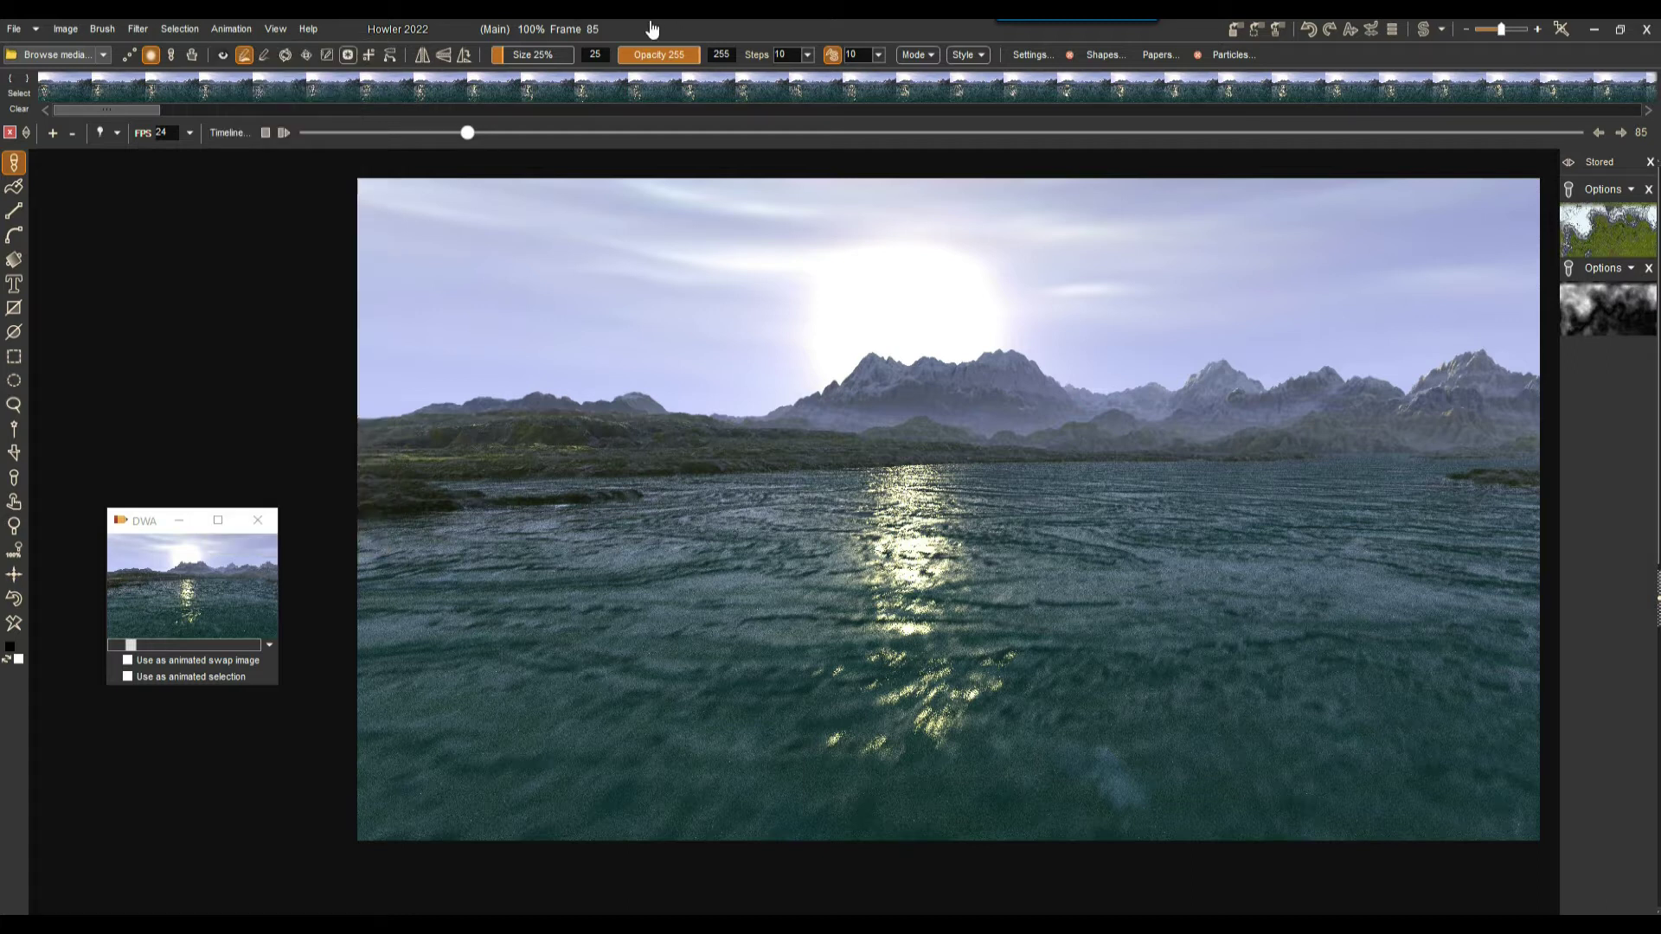
drag(148, 520, 98, 364)
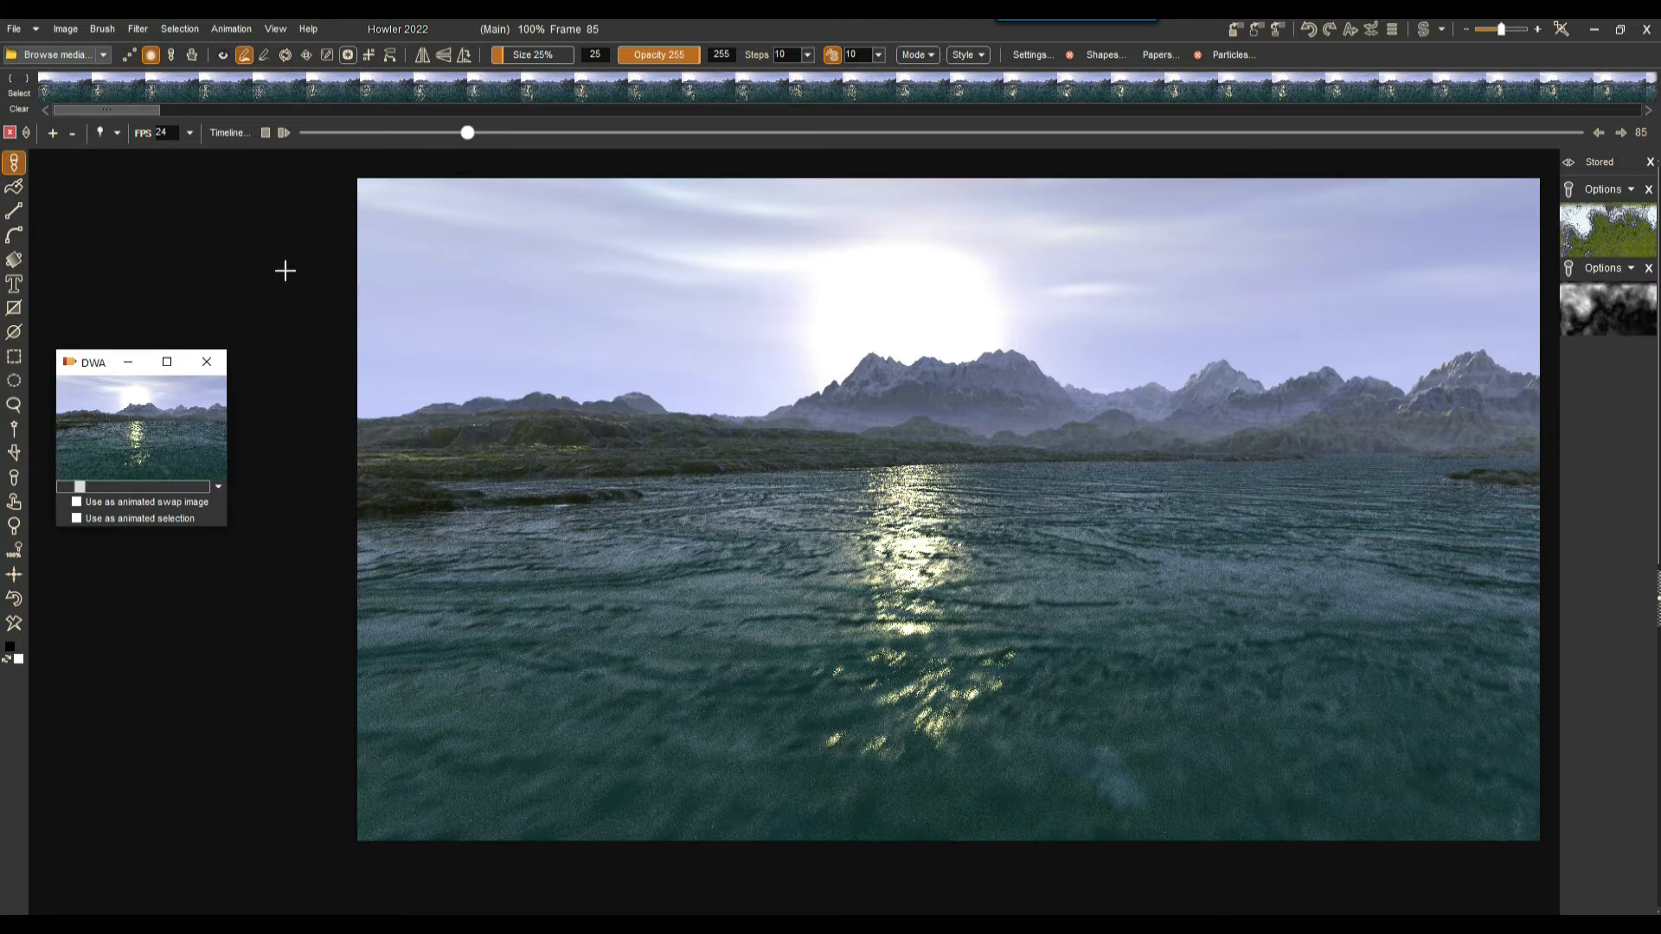
- Open the media export settings for the animation and raise the target bit rate to 168000000
click(226, 30)
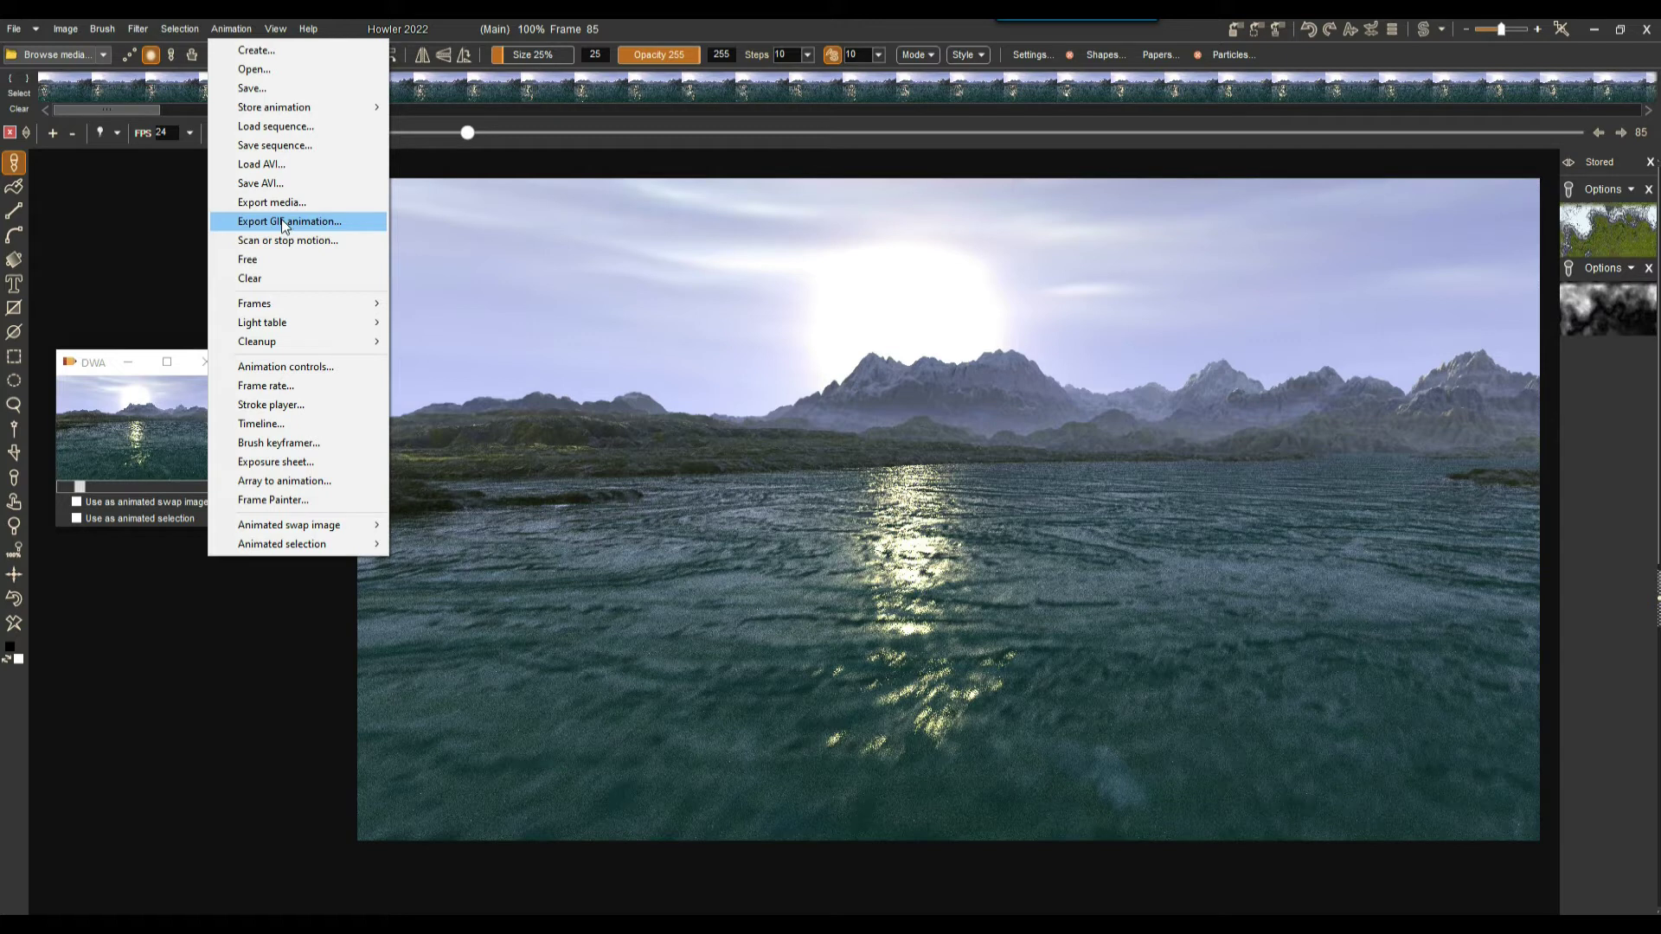
click(261, 203)
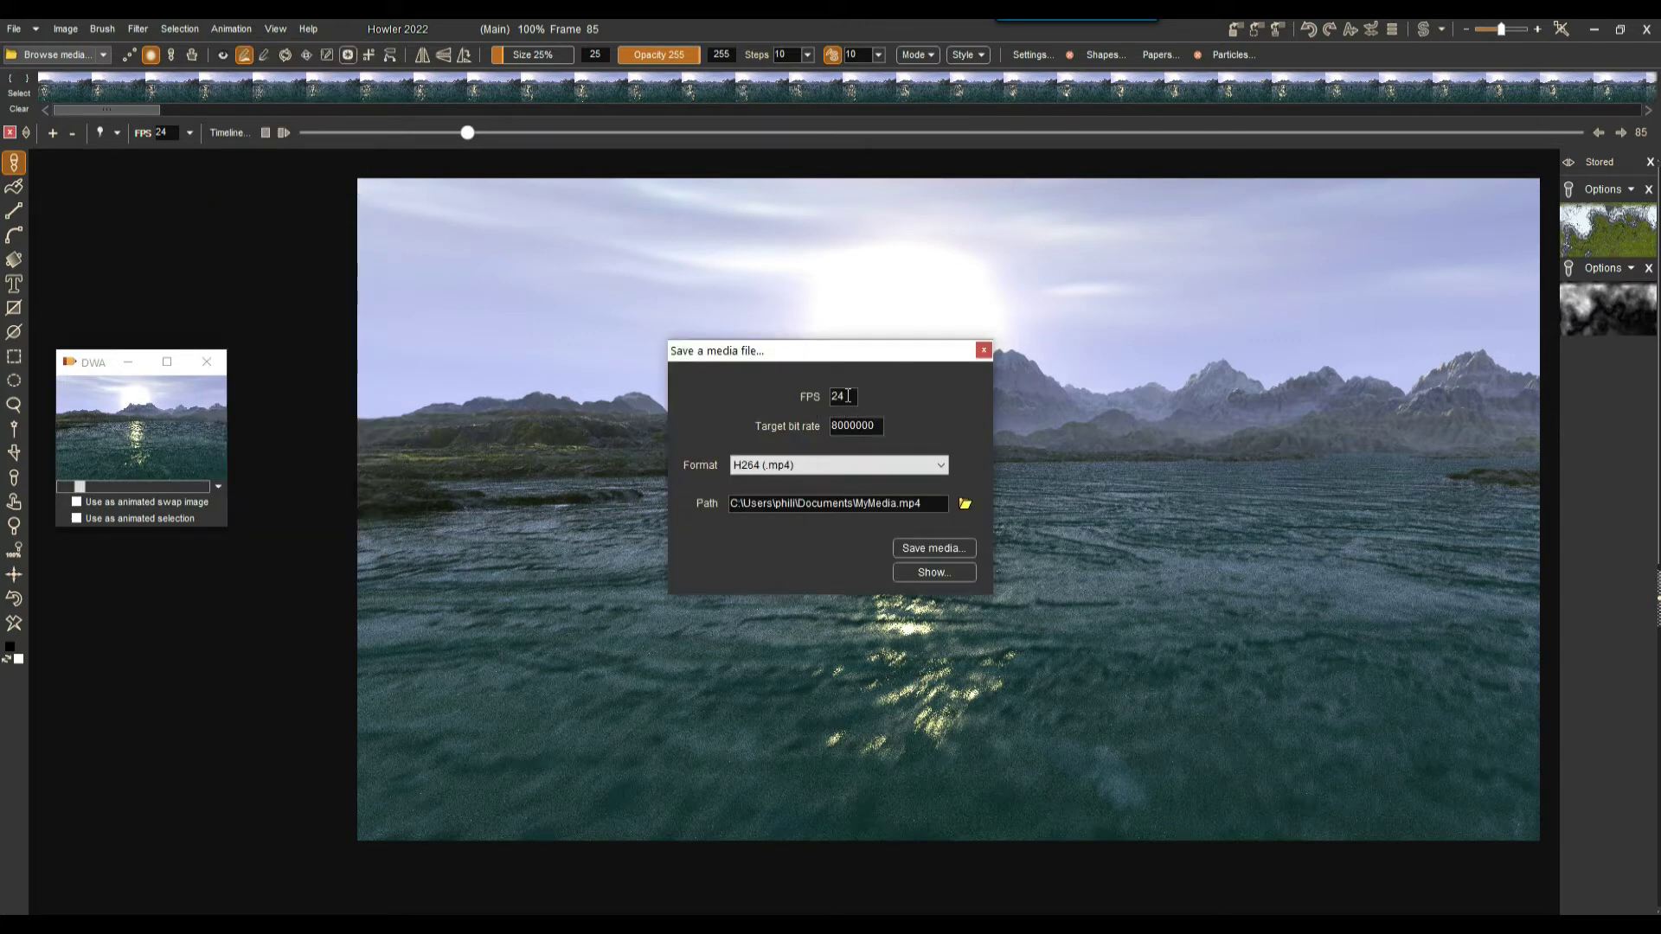
drag(848, 395, 823, 396)
click(848, 425)
click(844, 425)
key(BackSpace)
text(6)
drag(853, 425, 939, 422)
click(847, 427)
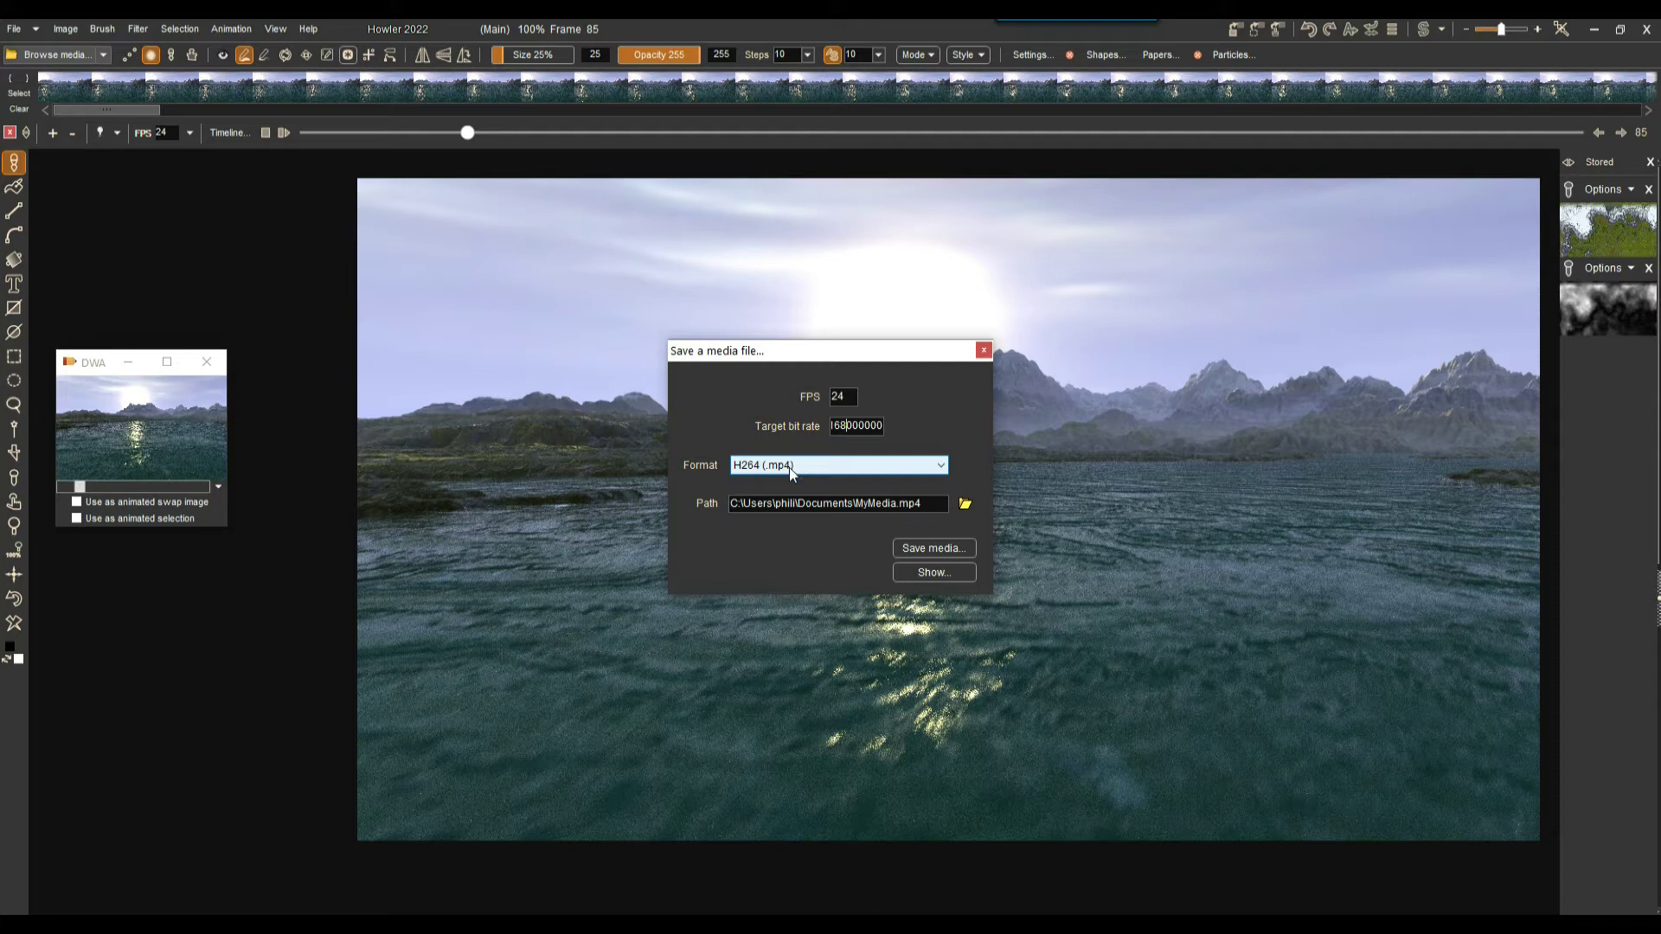
- Name the output file MyMedia21.mp4, keep the H264 (.mp4) format and save the media file
click(909, 502)
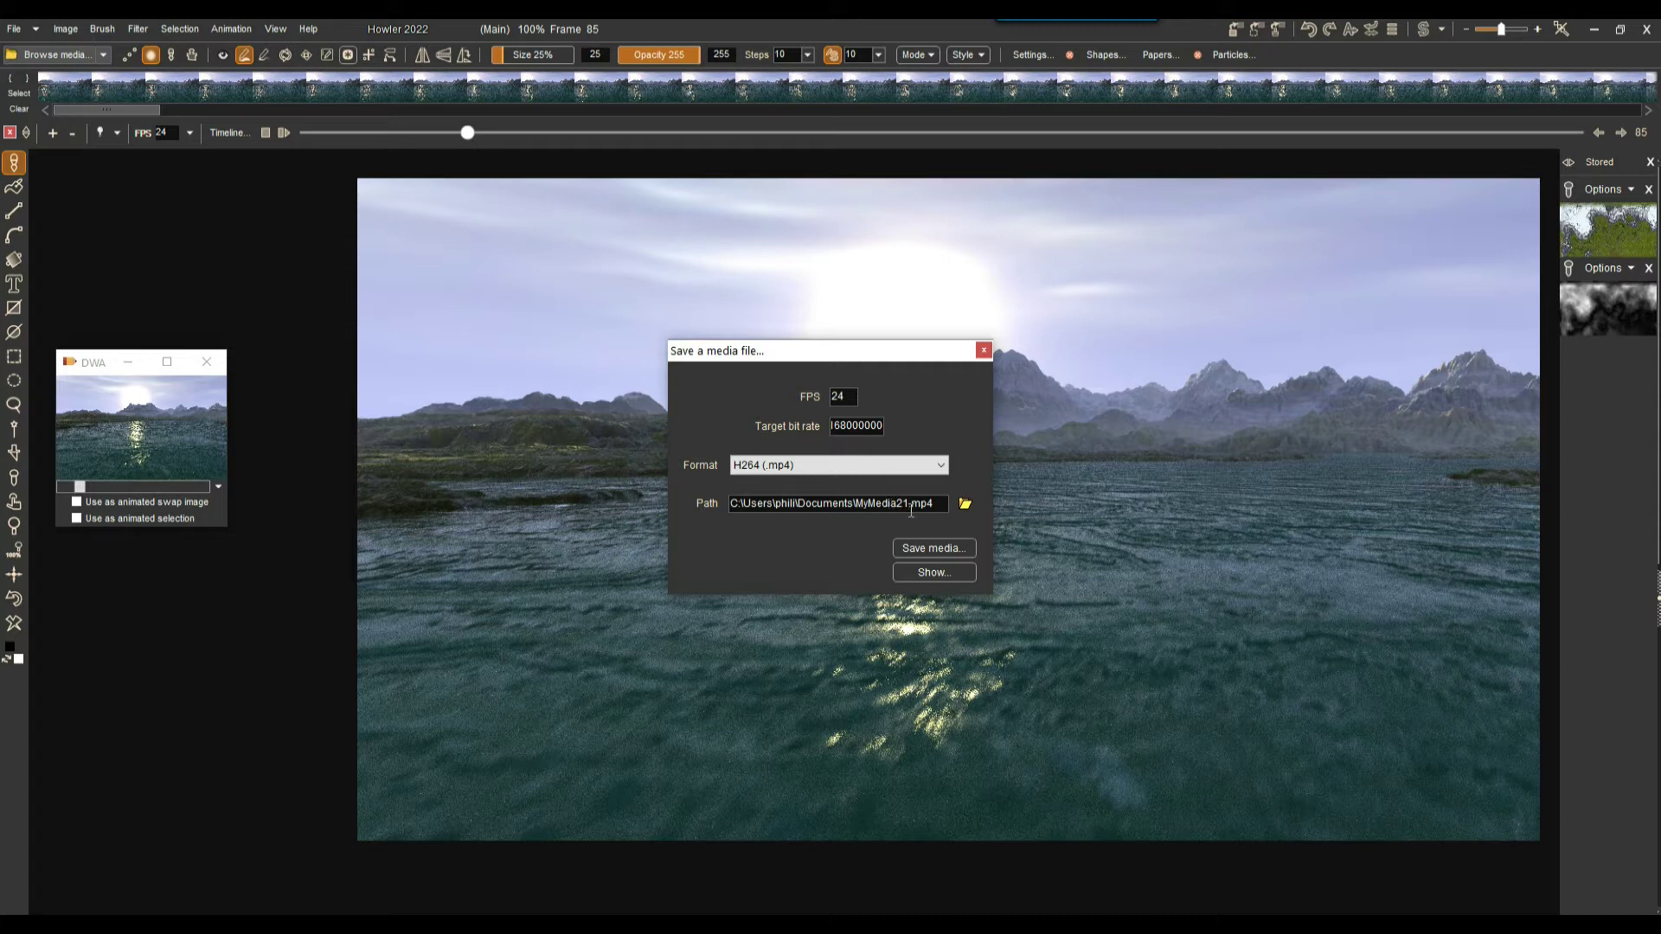
click(783, 465)
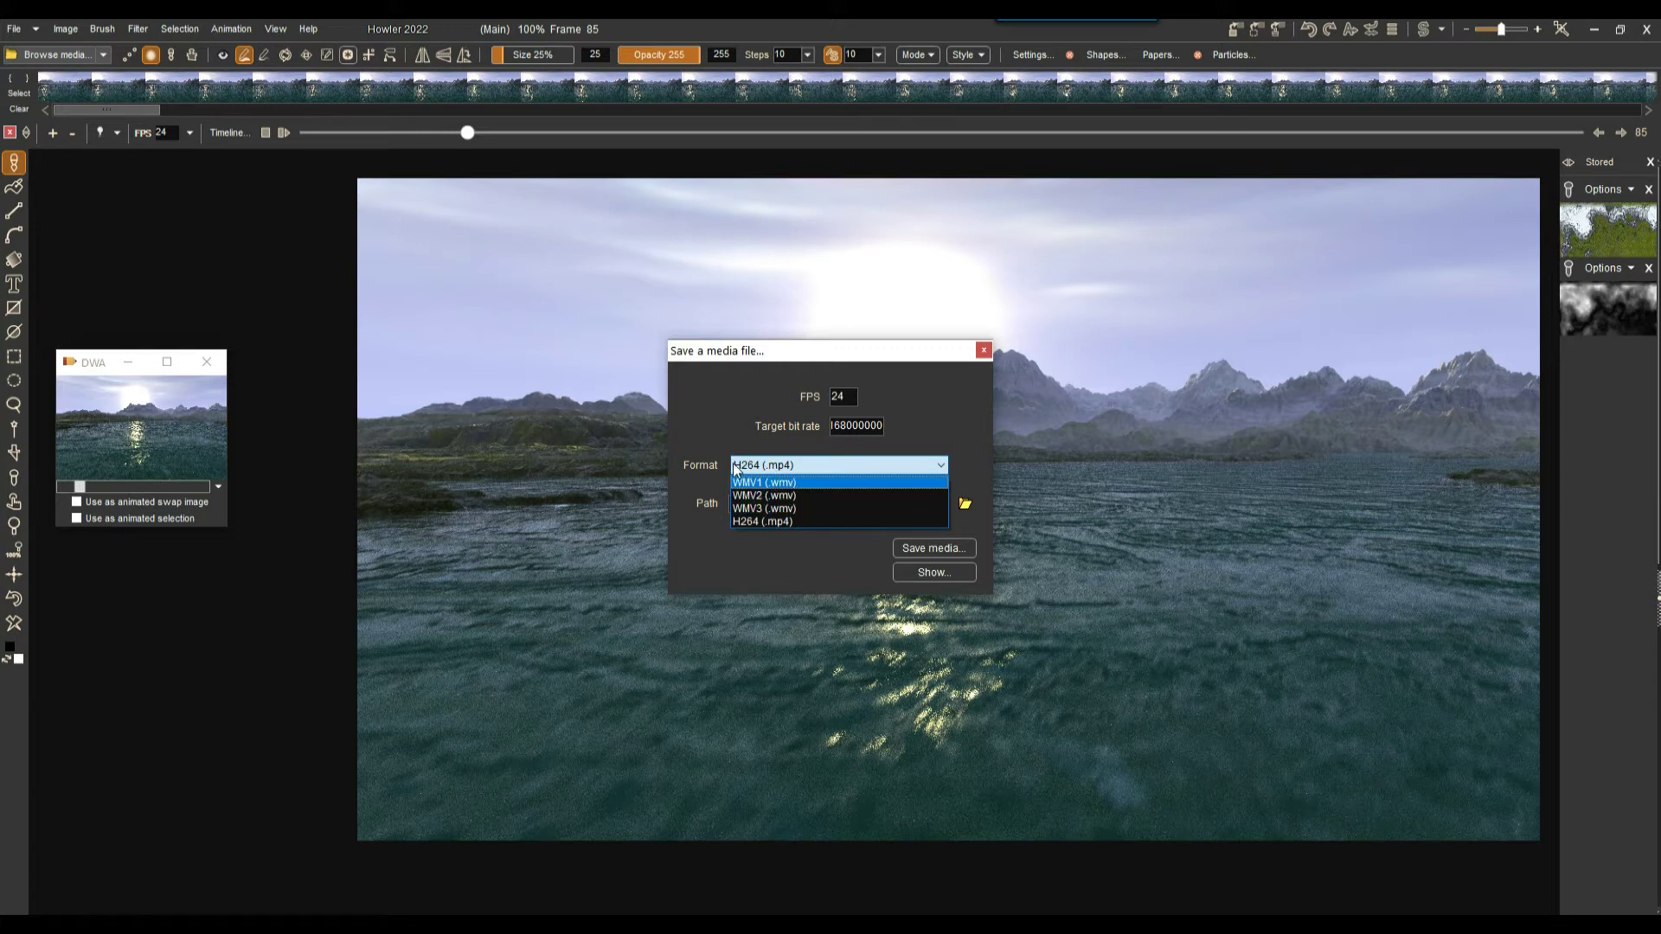
click(709, 445)
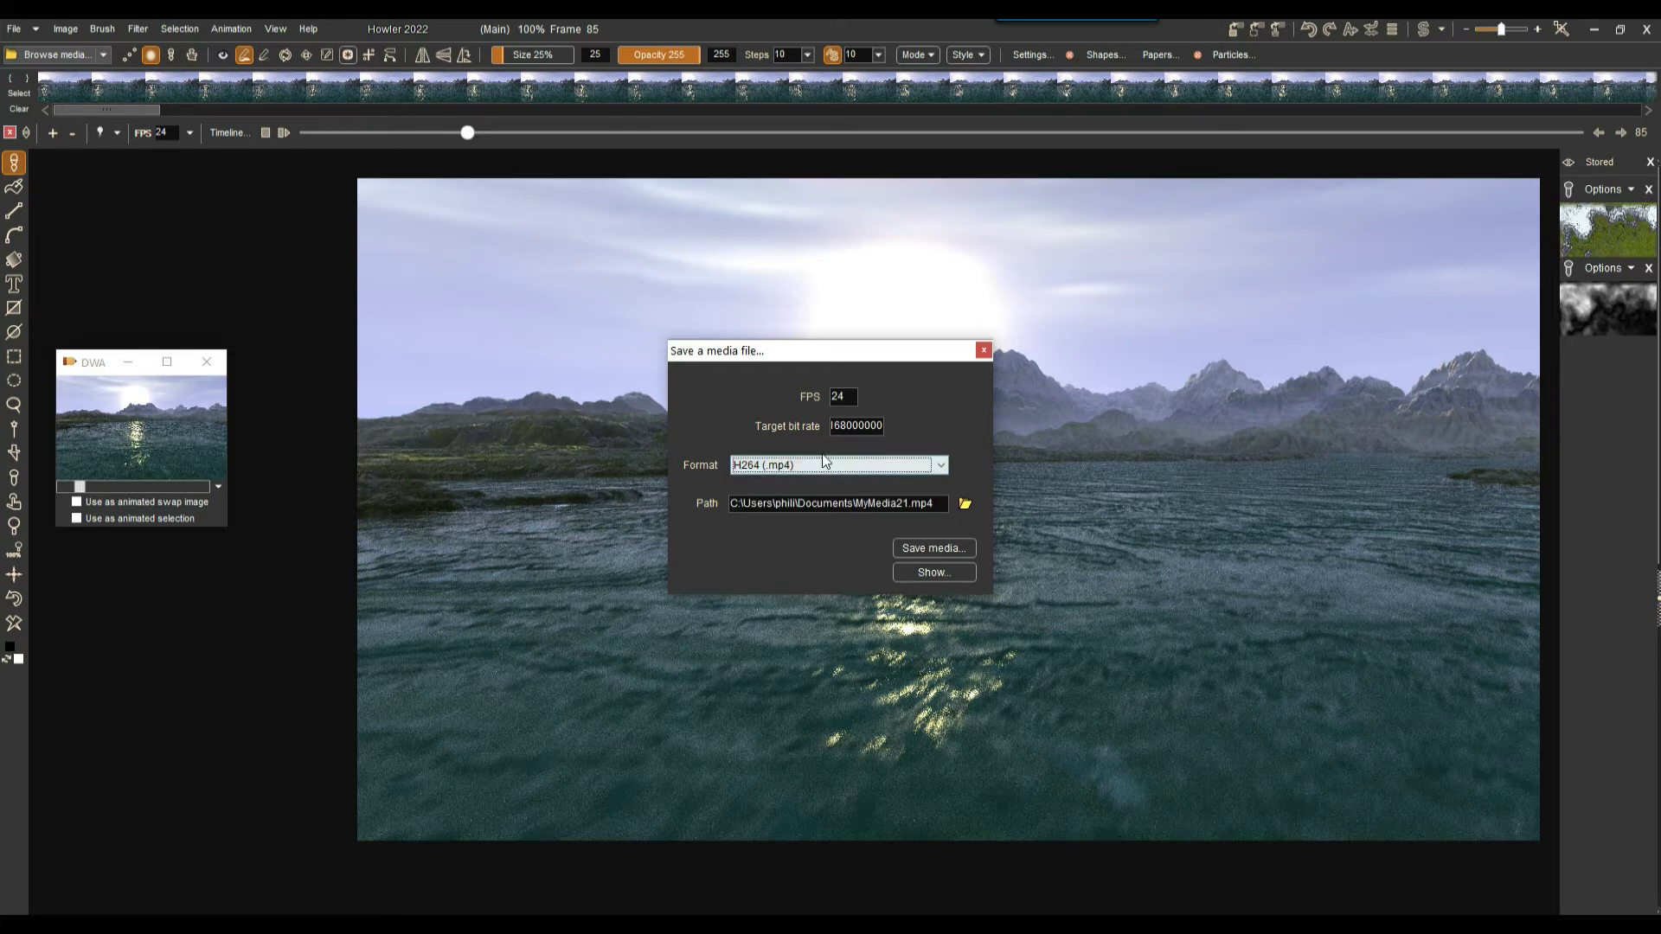
click(926, 549)
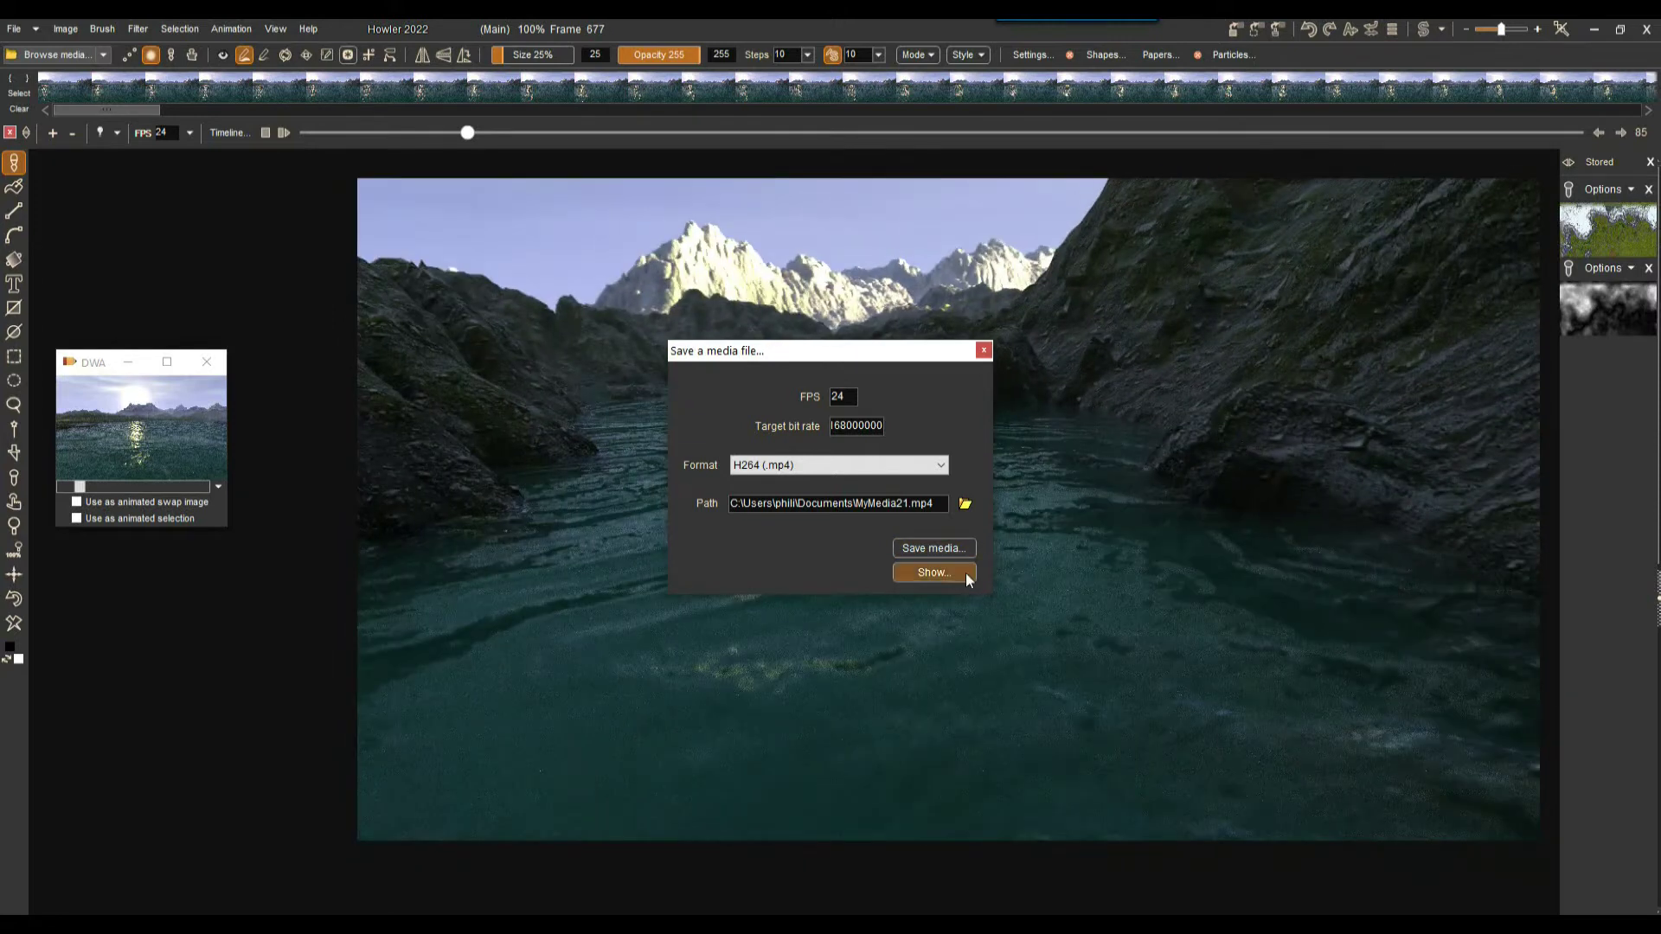
- Play the exported MyMedia21 video to check it, and close the player and the media export dialog
click(947, 571)
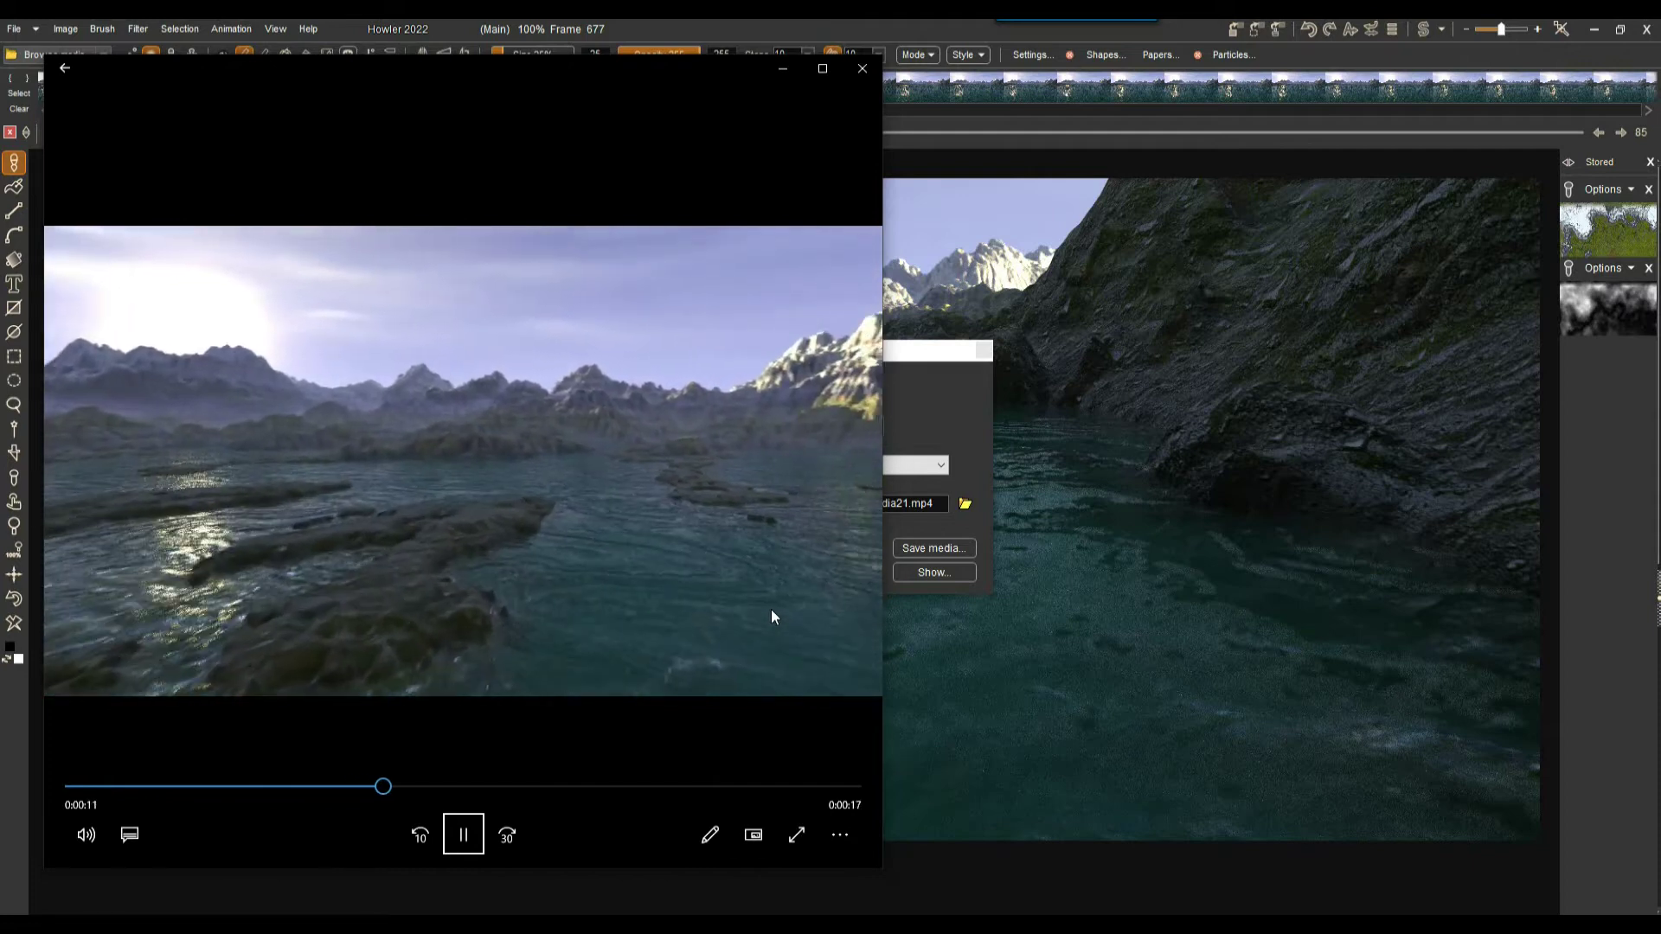
drag(573, 79, 778, 76)
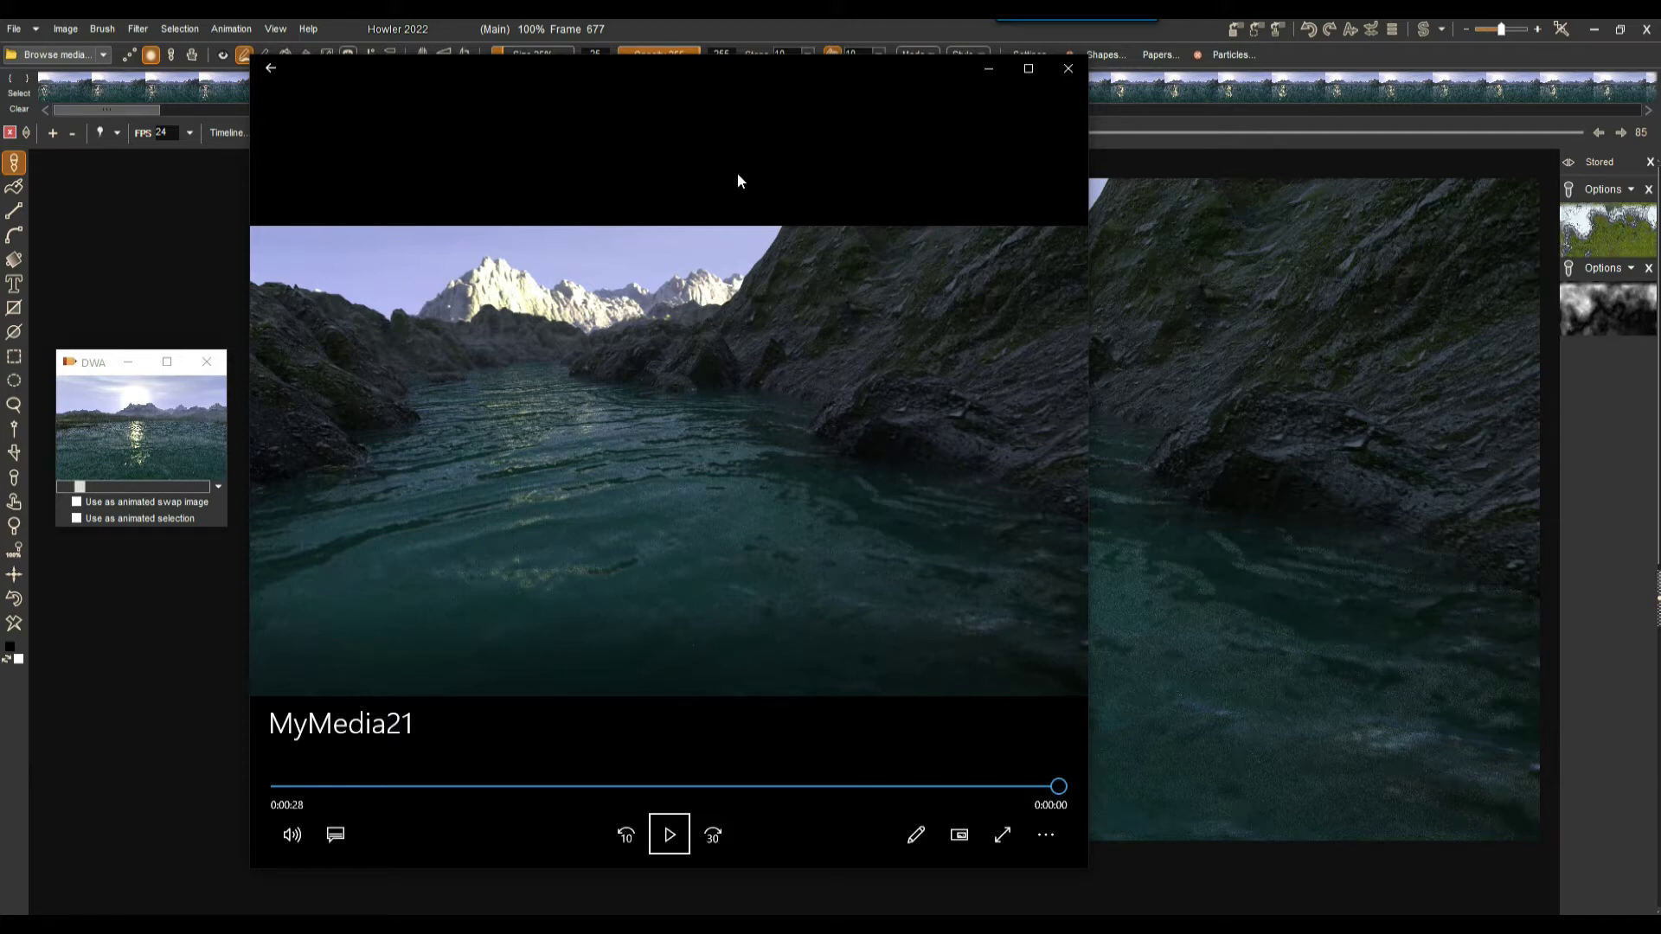
click(1065, 67)
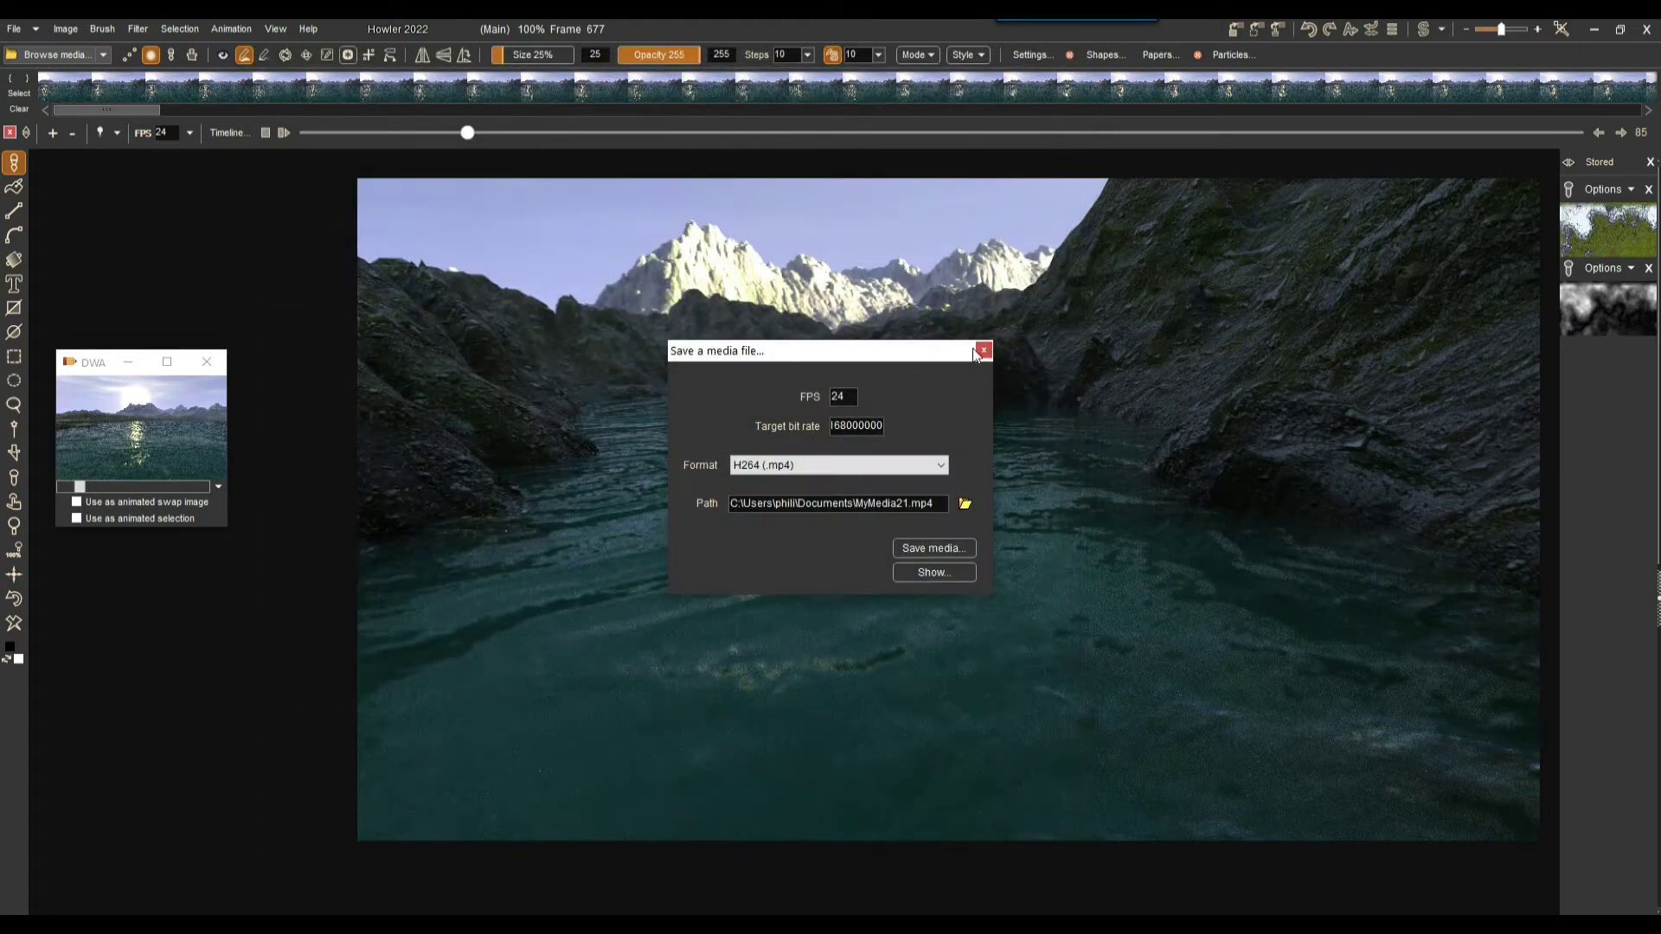
click(983, 351)
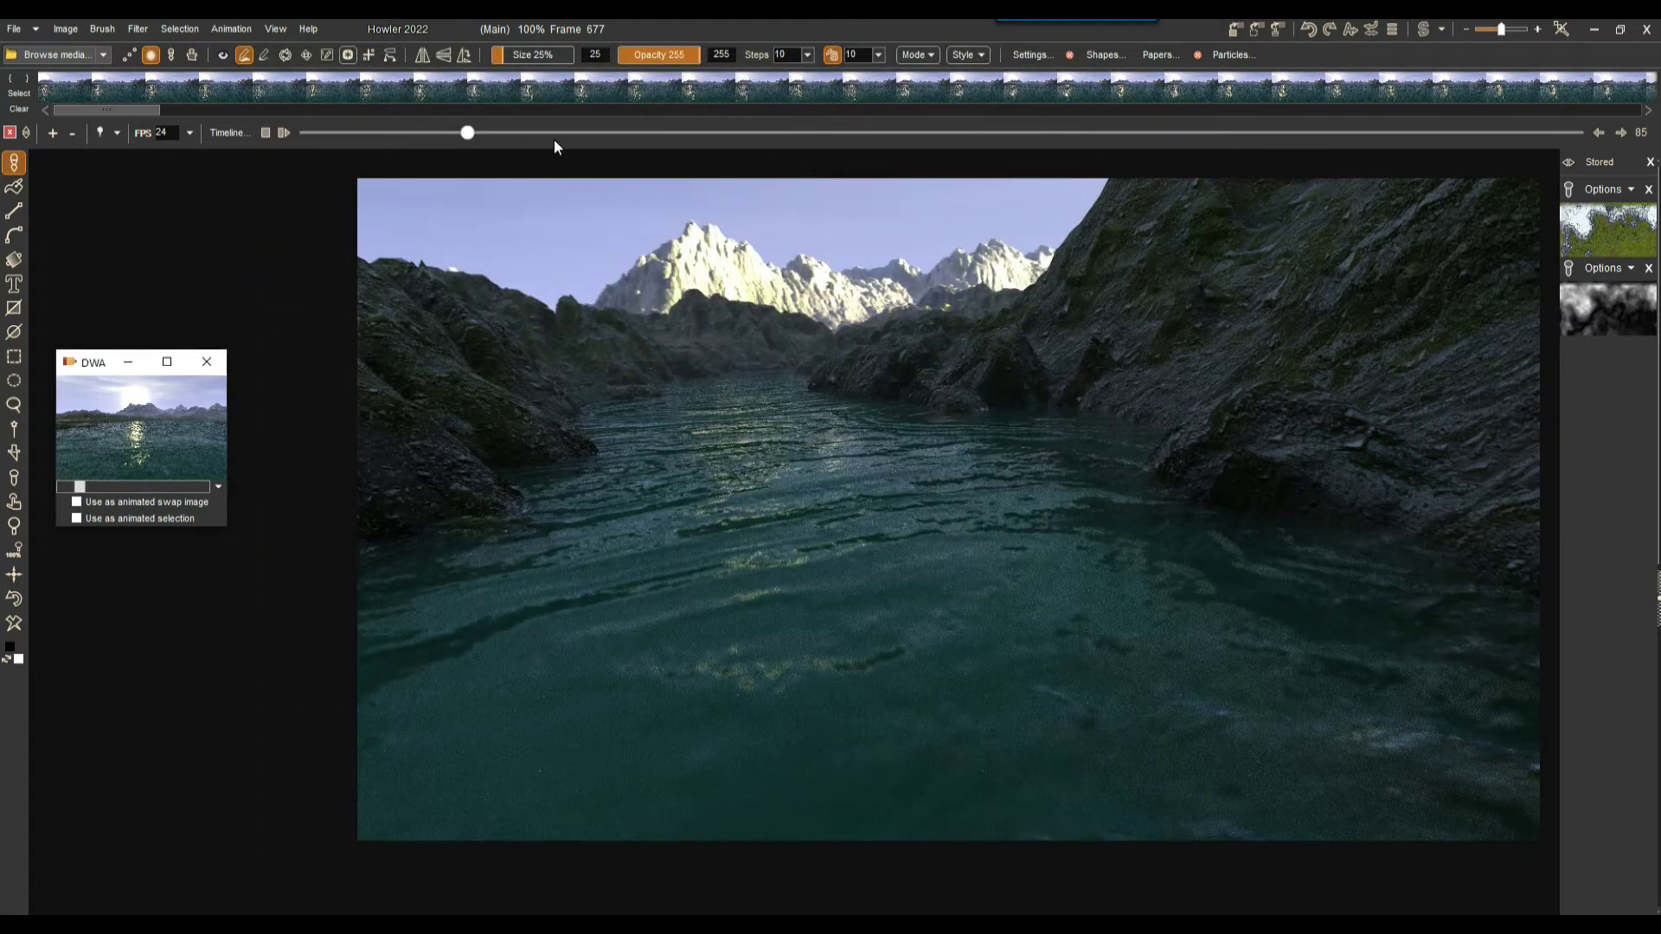
- Open the AVI save settings and change the output file name to MyMedia21.avi, keeping 24 FPS
click(213, 29)
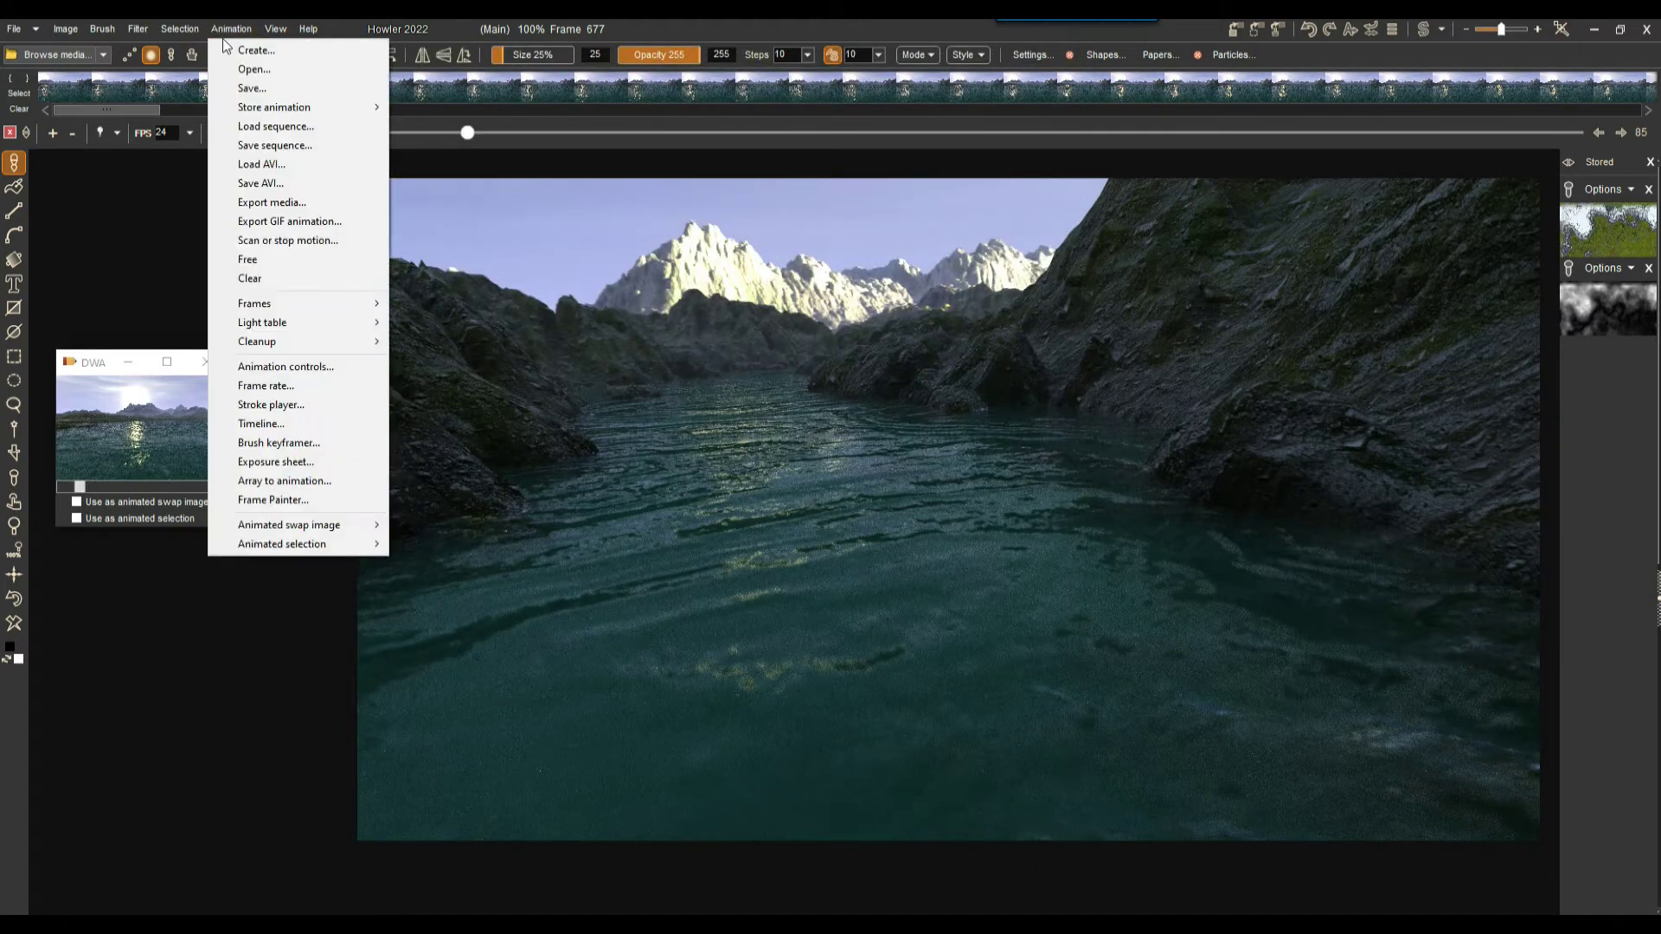
click(290, 185)
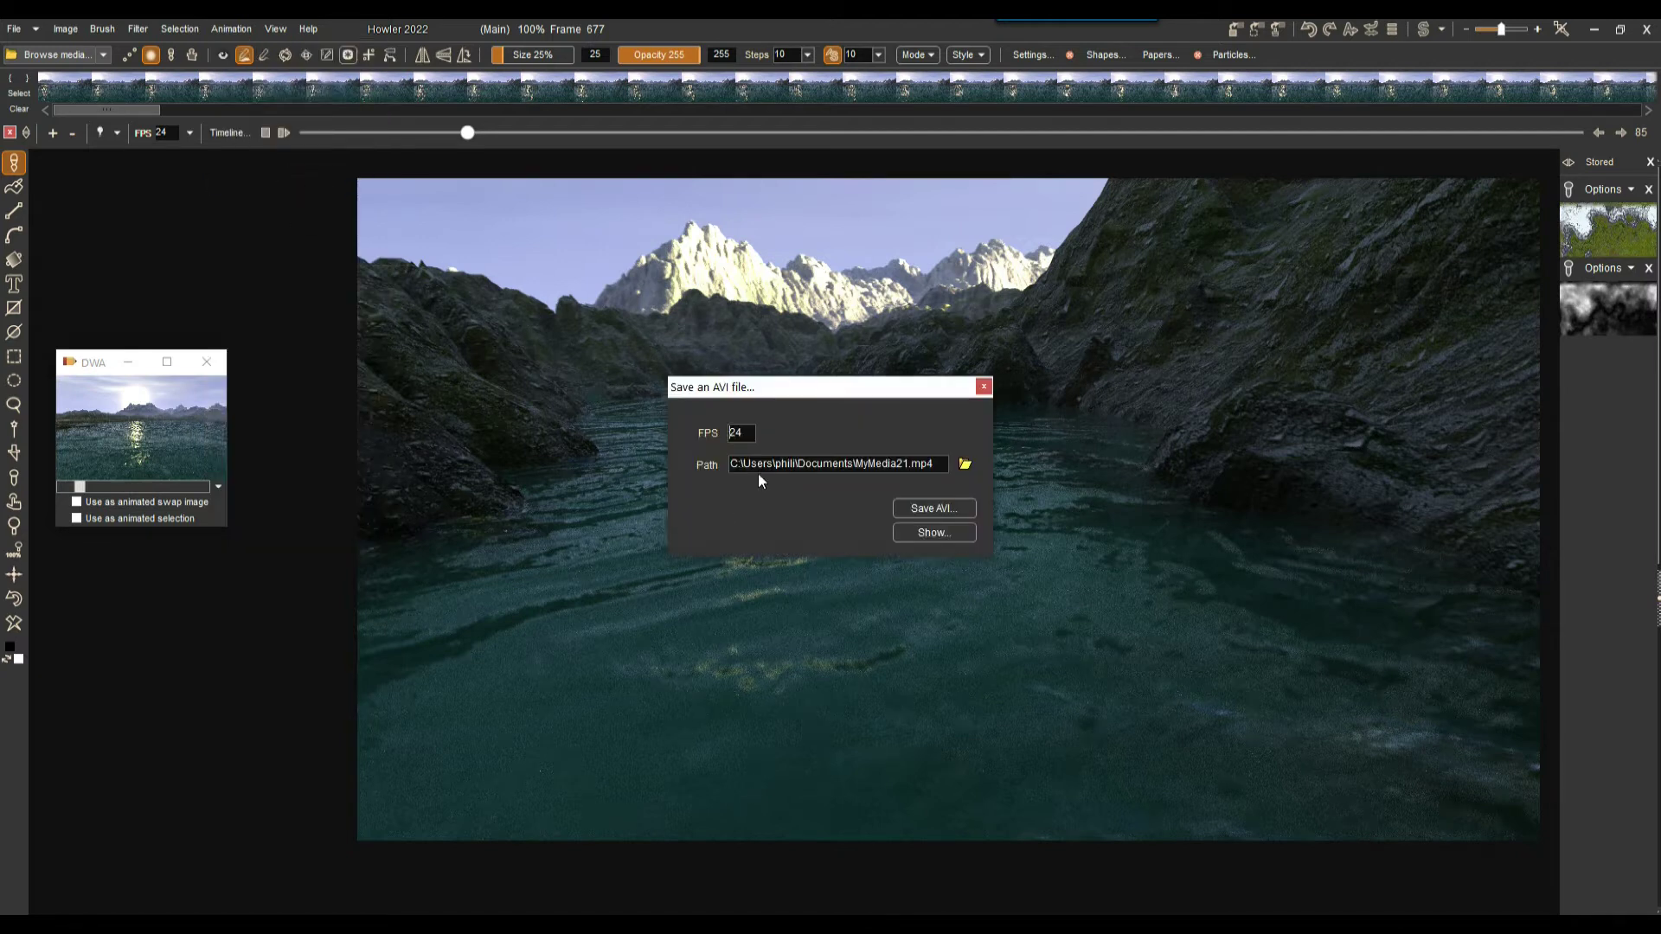
drag(750, 433, 708, 442)
click(907, 465)
drag(911, 465, 934, 465)
text(v)
key(BackSpace)
text(avi)
drag(862, 465, 936, 465)
- Start saving the AVI and choose Lagarith Lossless Codec as the video compressor
click(920, 505)
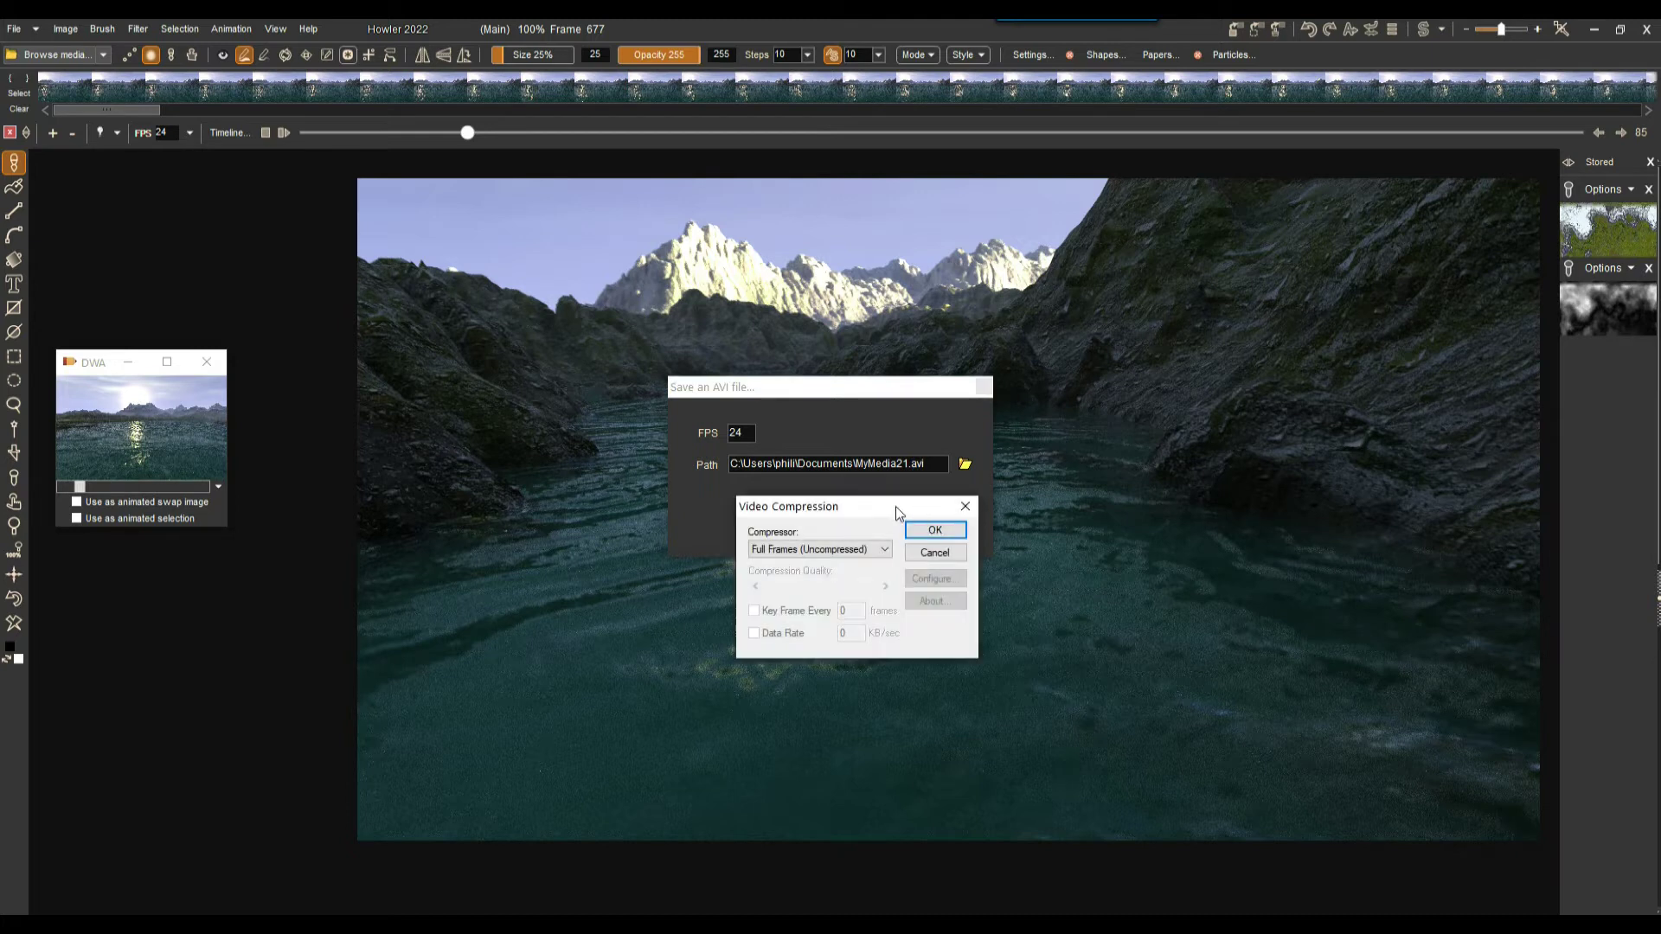
drag(863, 505, 538, 229)
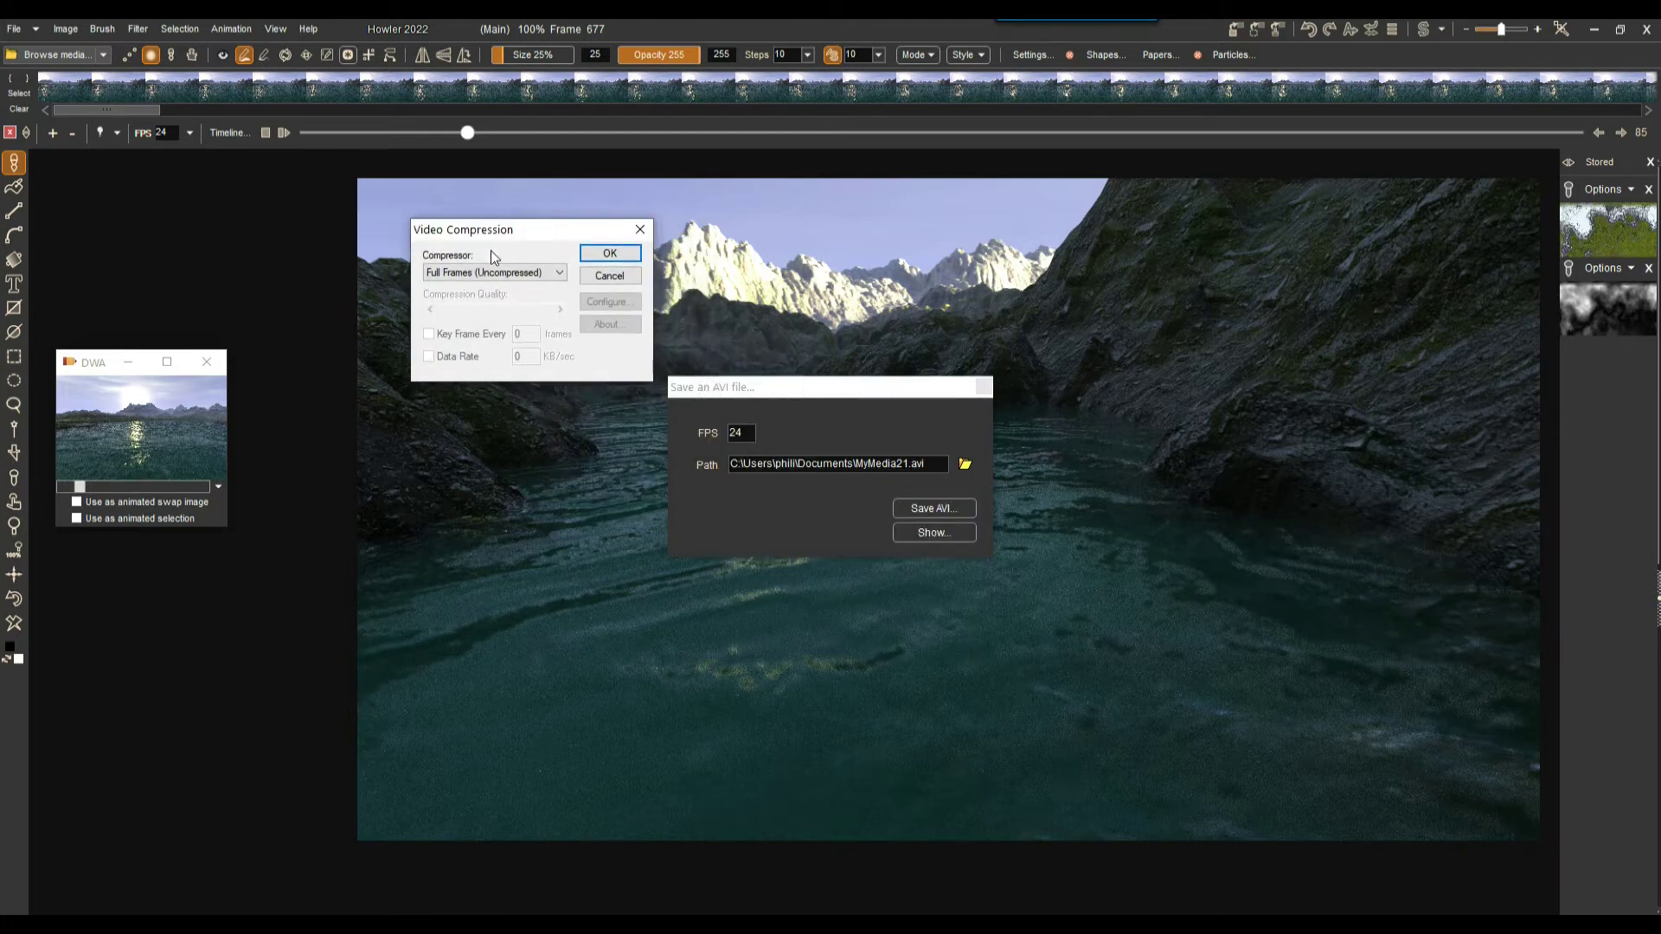
click(475, 274)
click(464, 272)
click(490, 275)
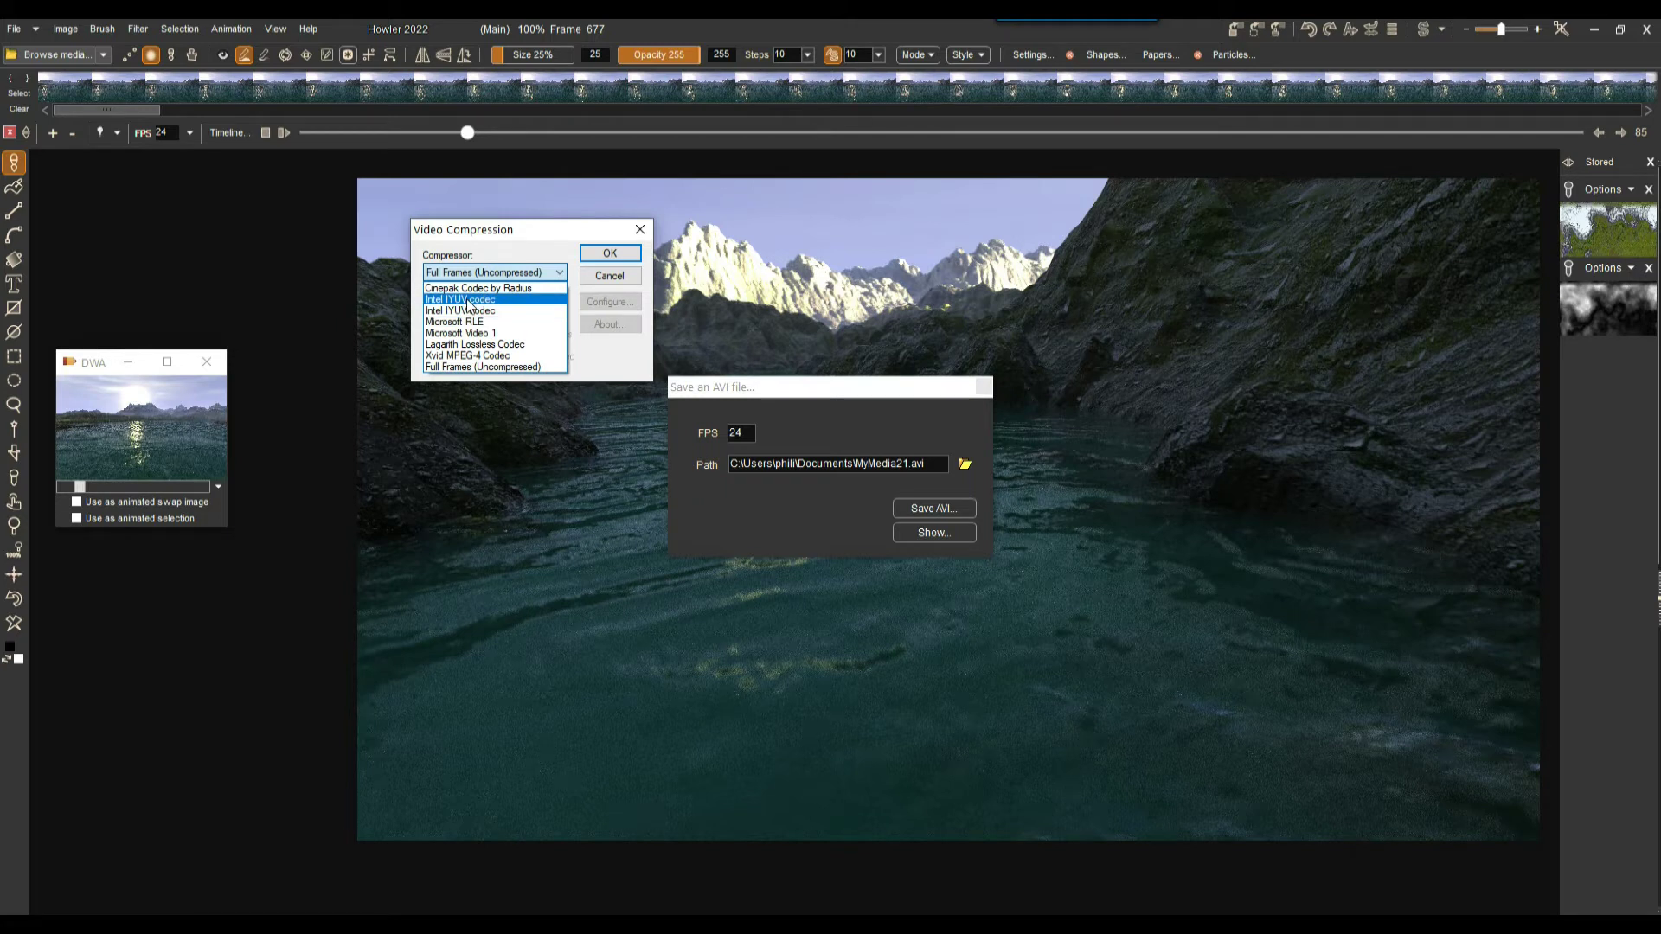
click(447, 345)
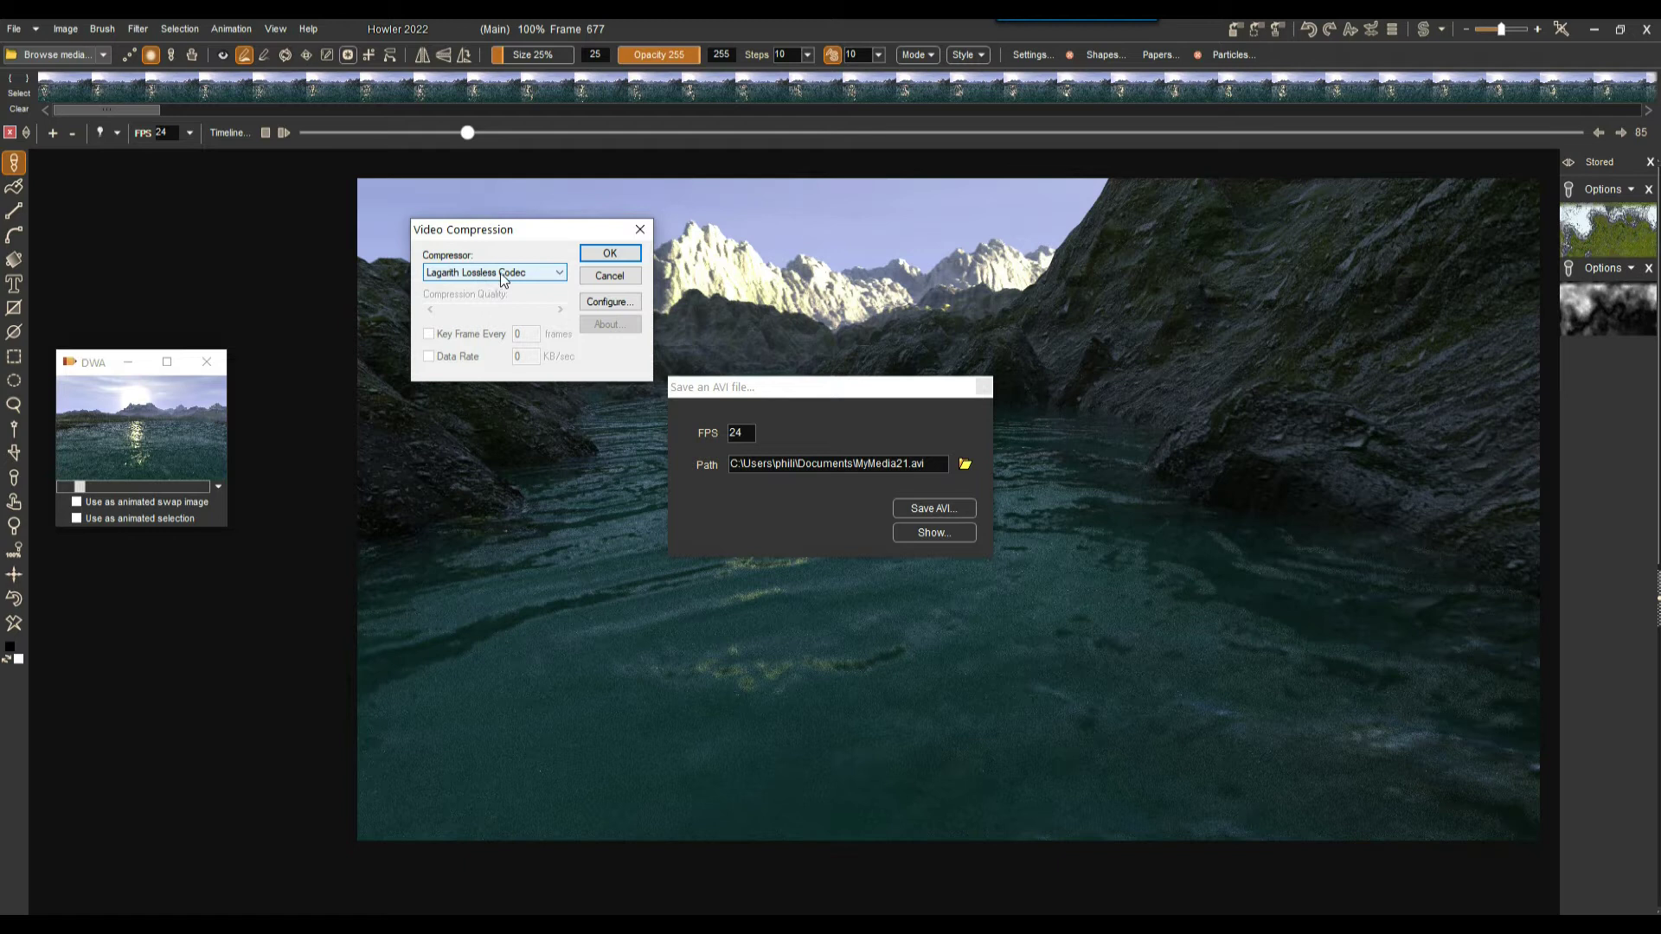
- Review the Lagarith codec configuration, keep RGB (Default) mode, and accept the compression settings to save the AVI
click(591, 302)
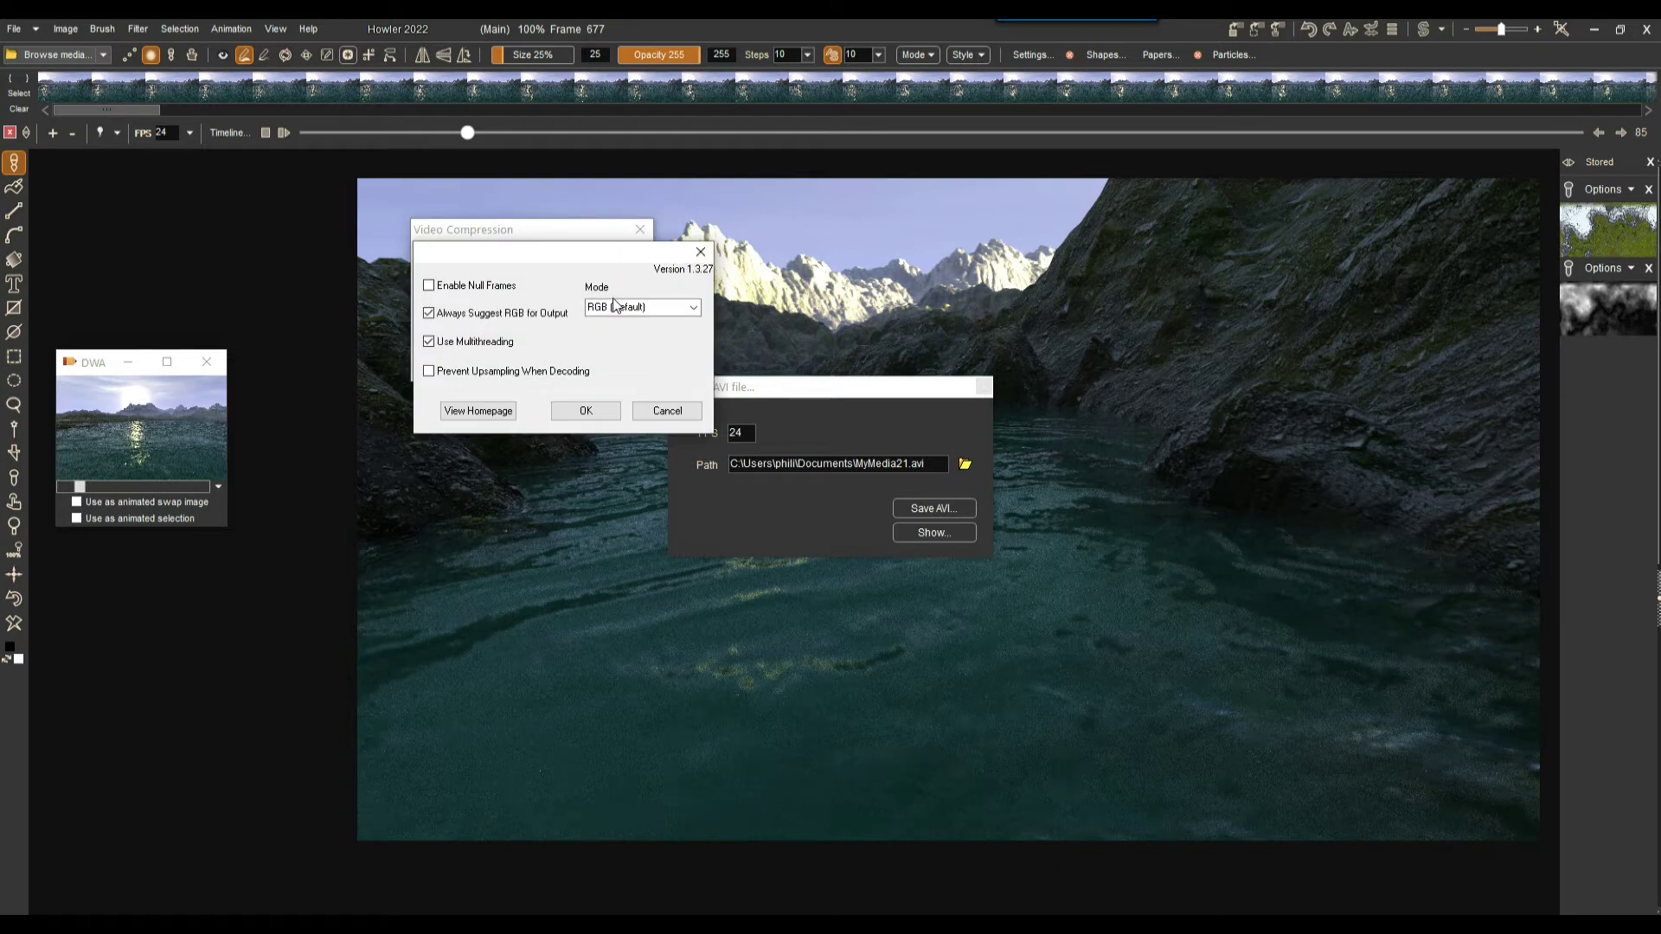
drag(560, 257, 843, 165)
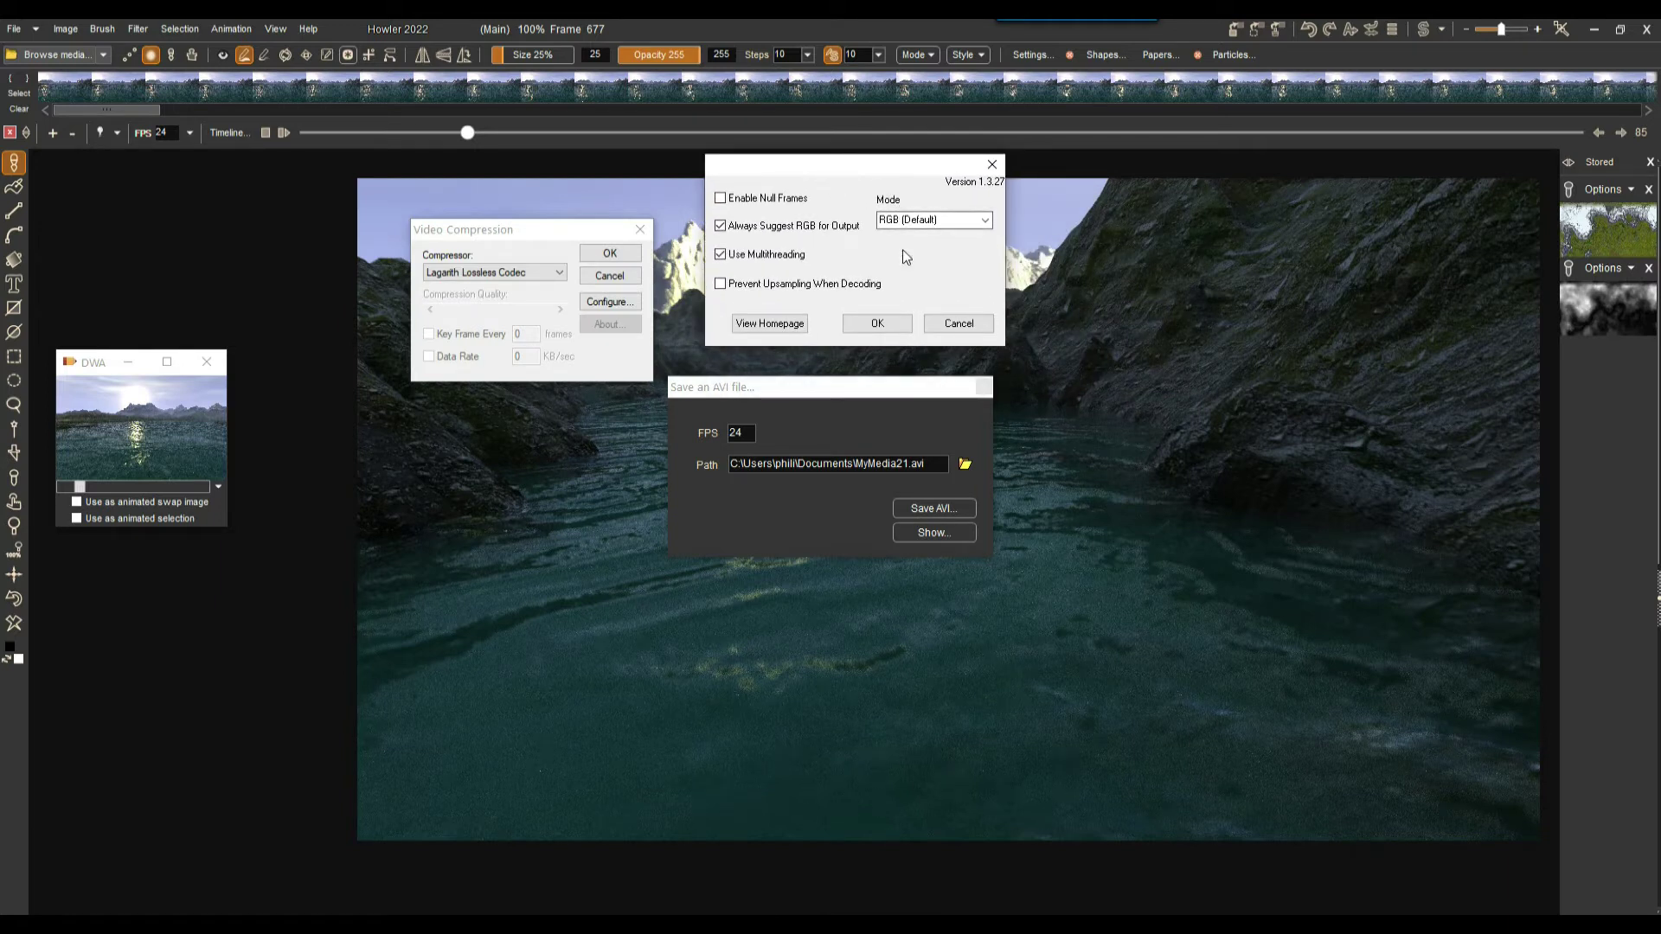
mouse_move(720, 206)
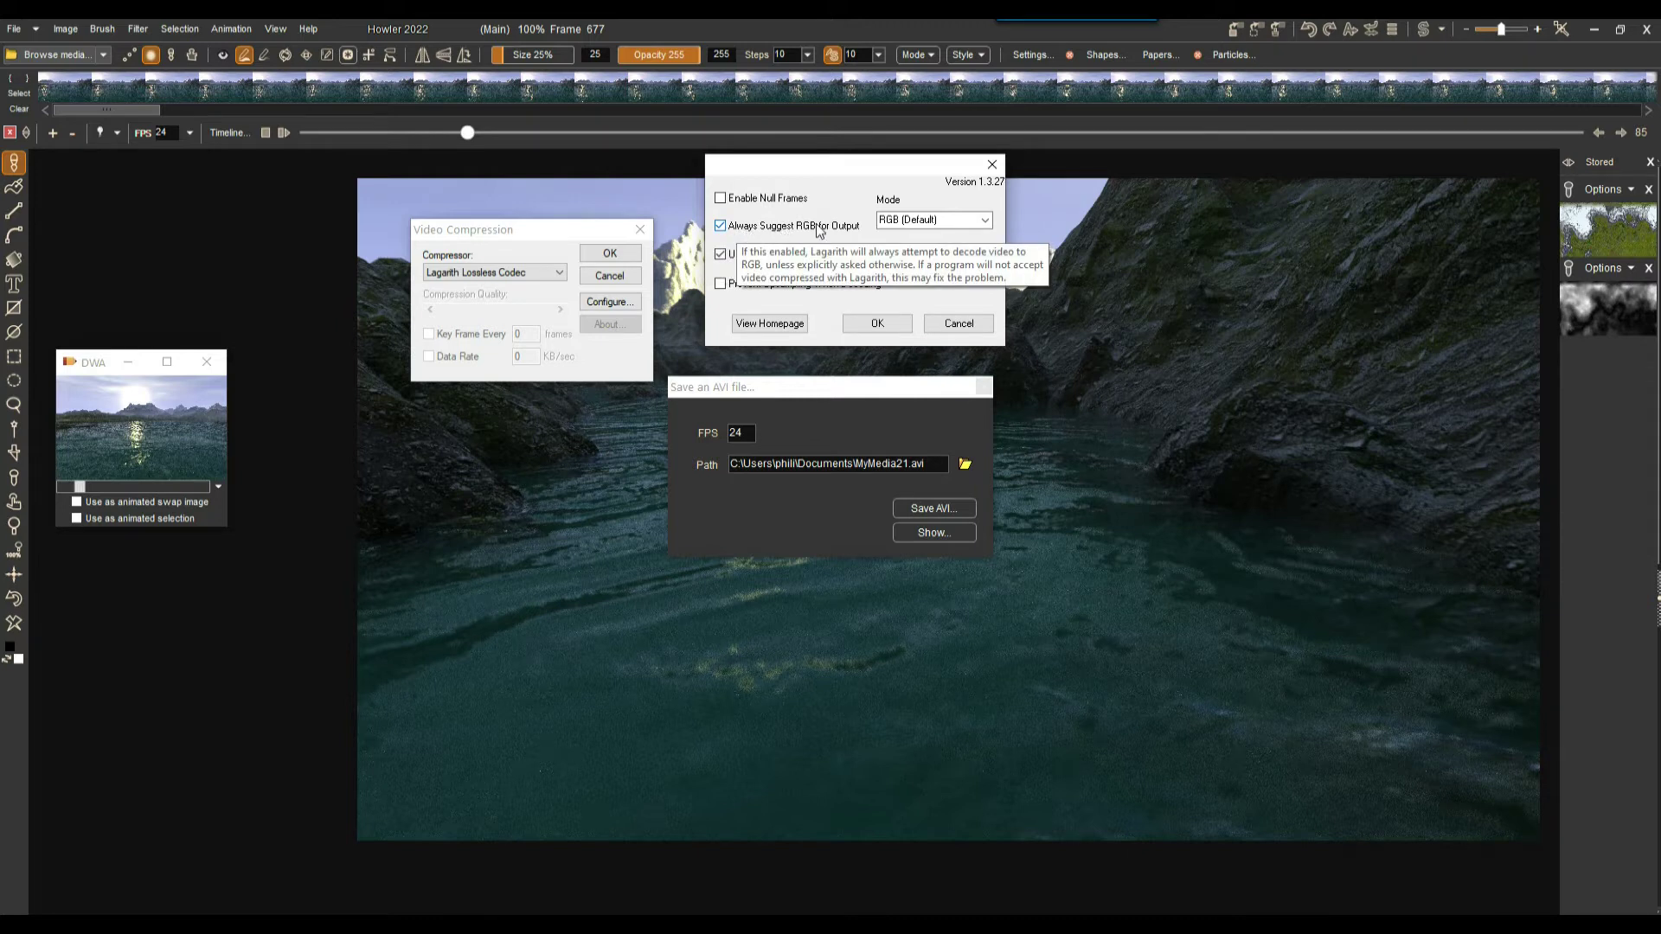
click(991, 224)
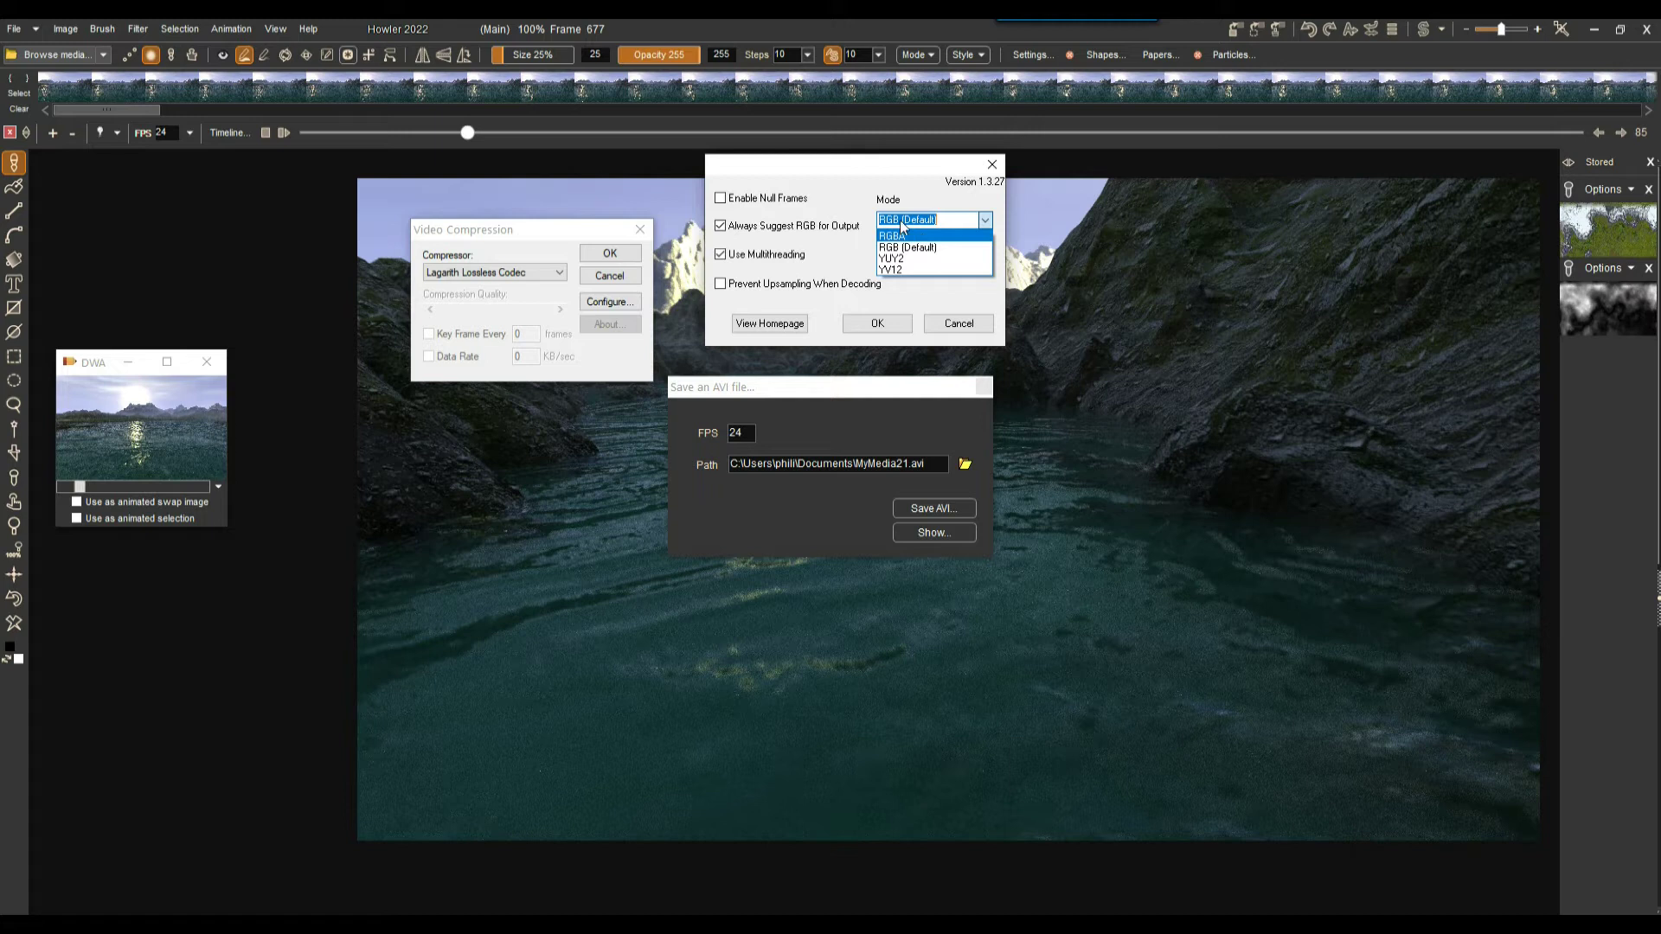
click(837, 172)
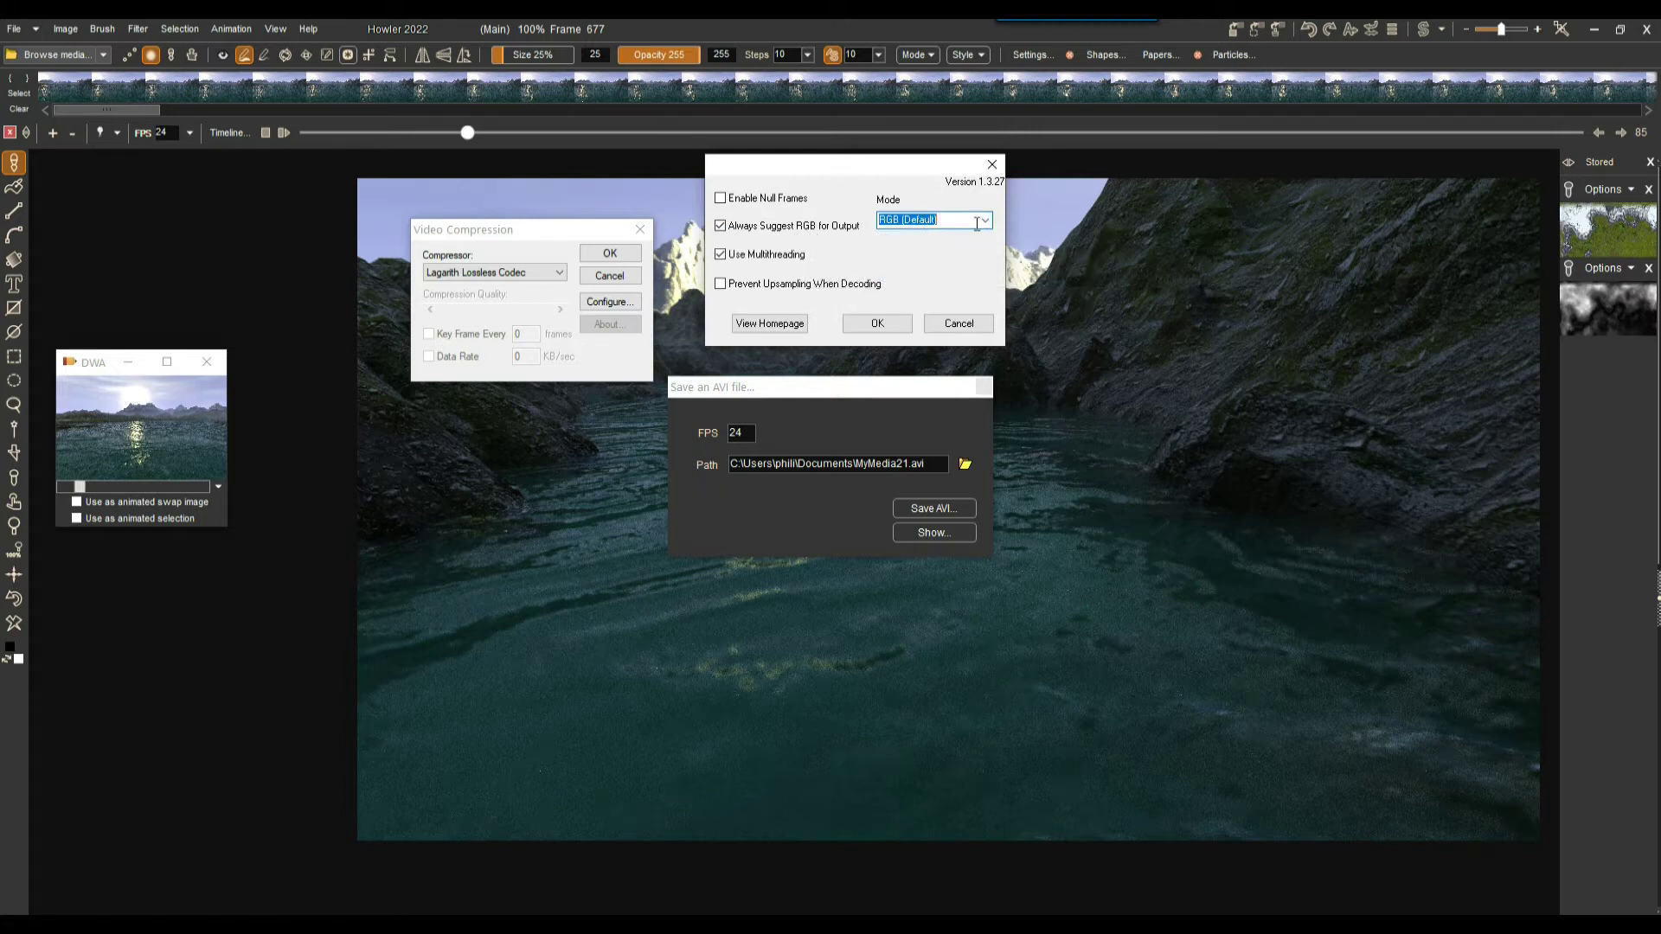
mouse_move(987, 226)
mouse_move(856, 288)
click(876, 323)
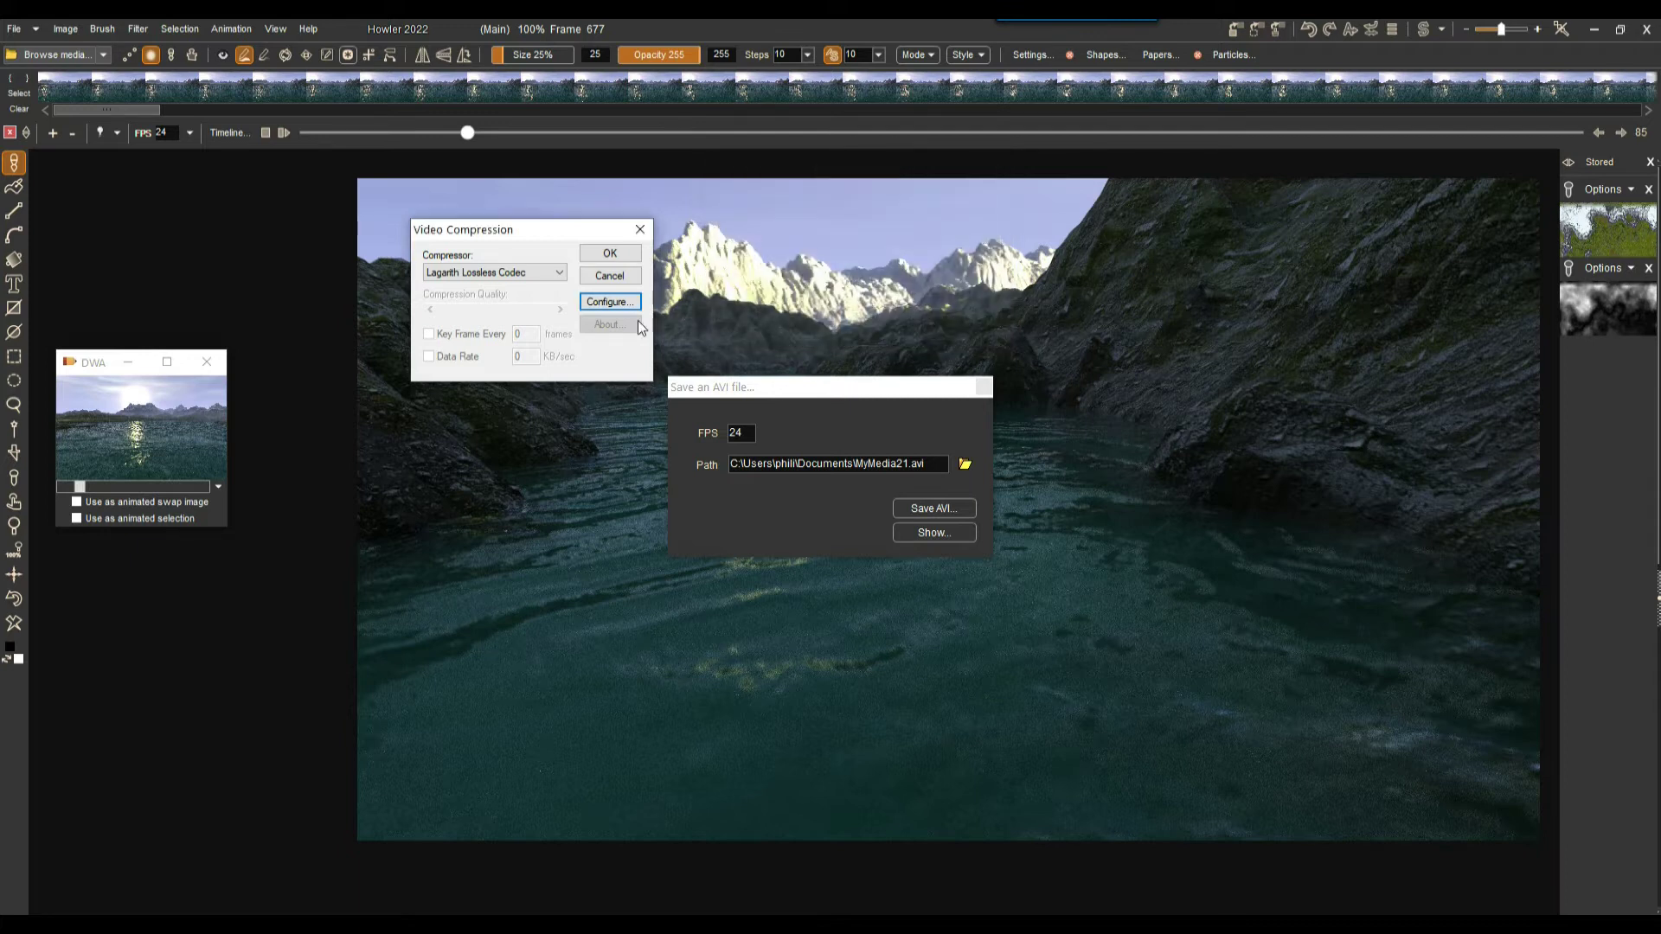
click(610, 252)
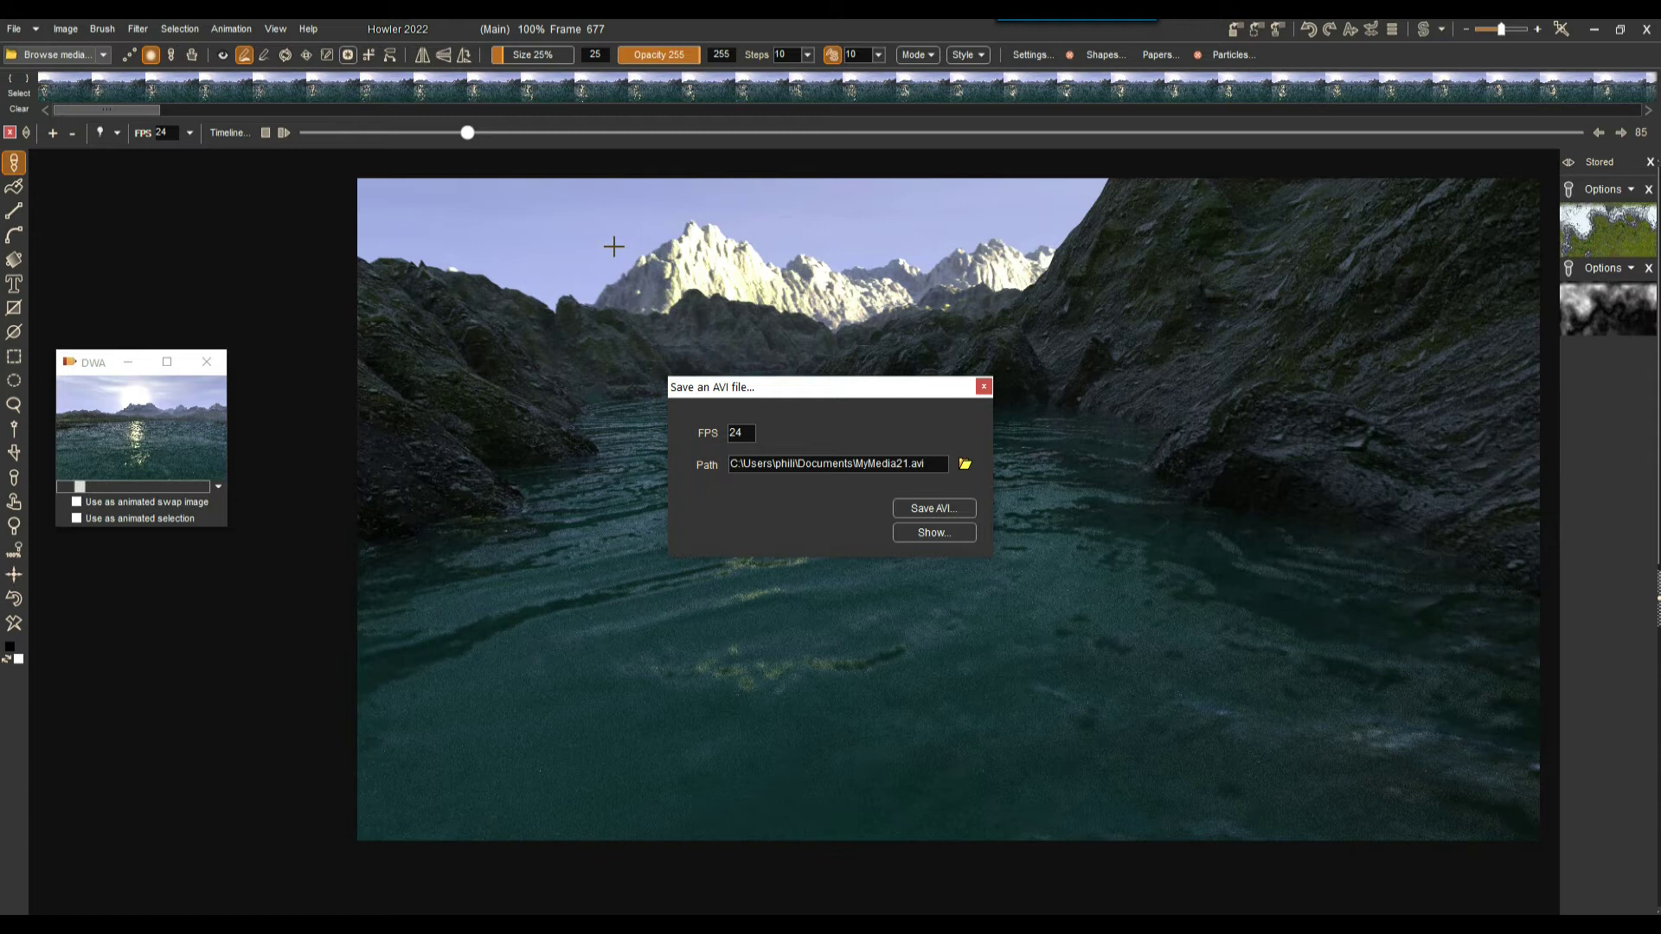
- Play the saved MyMedia21 AVI file to check its quality and close the player
click(941, 533)
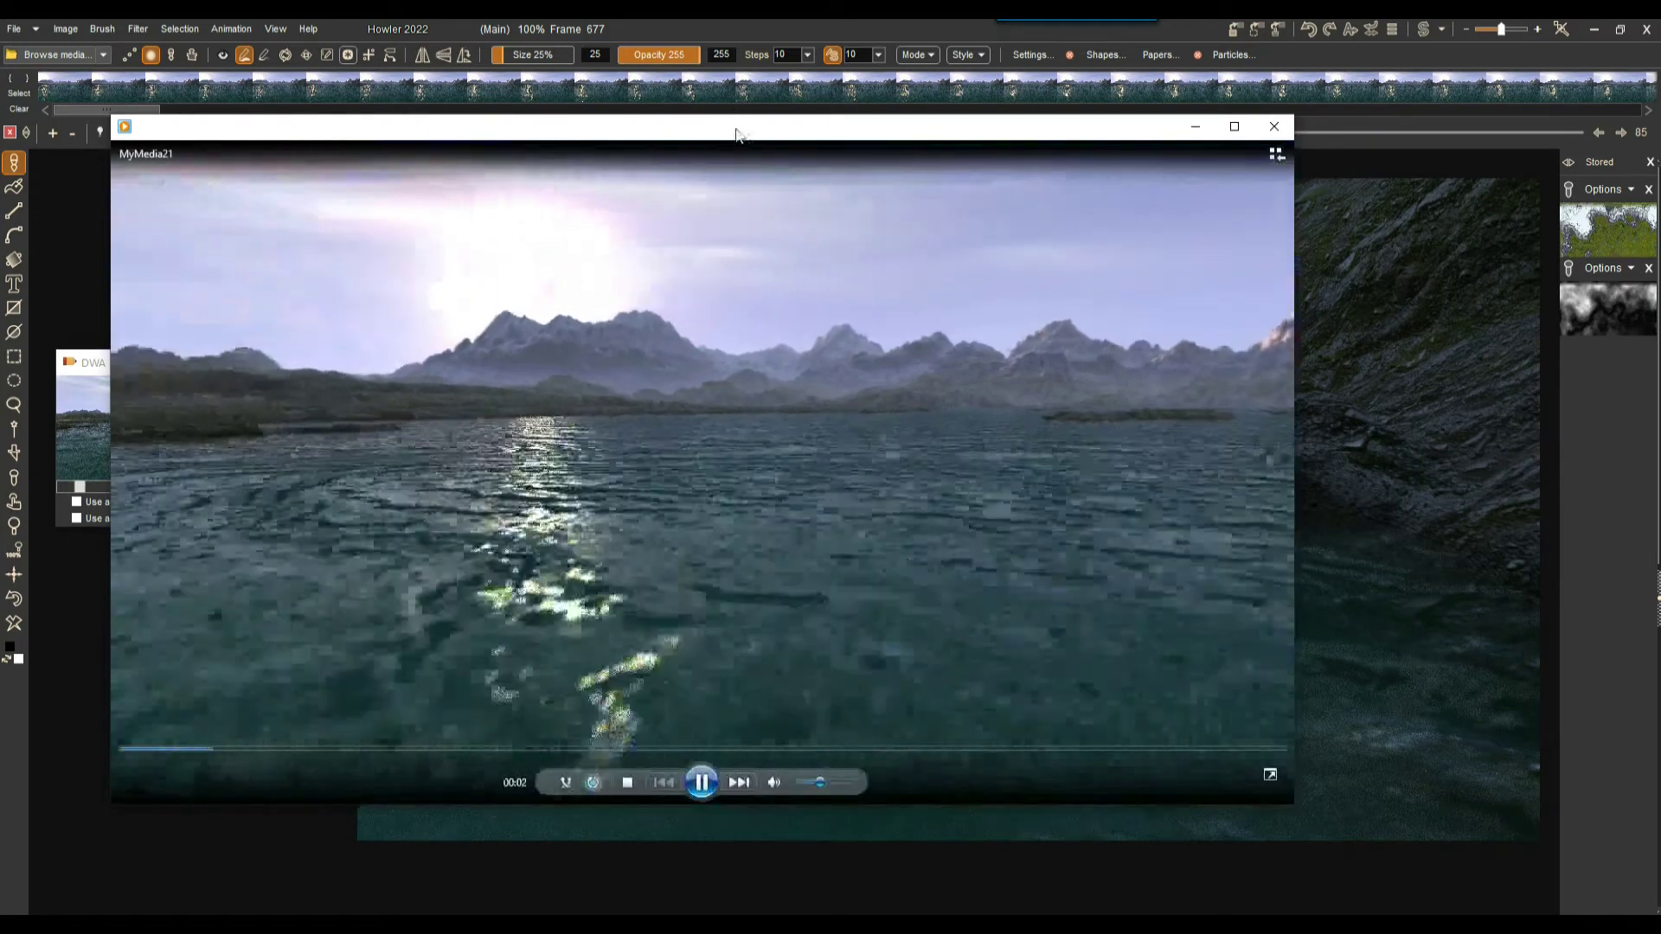
drag(737, 128, 848, 129)
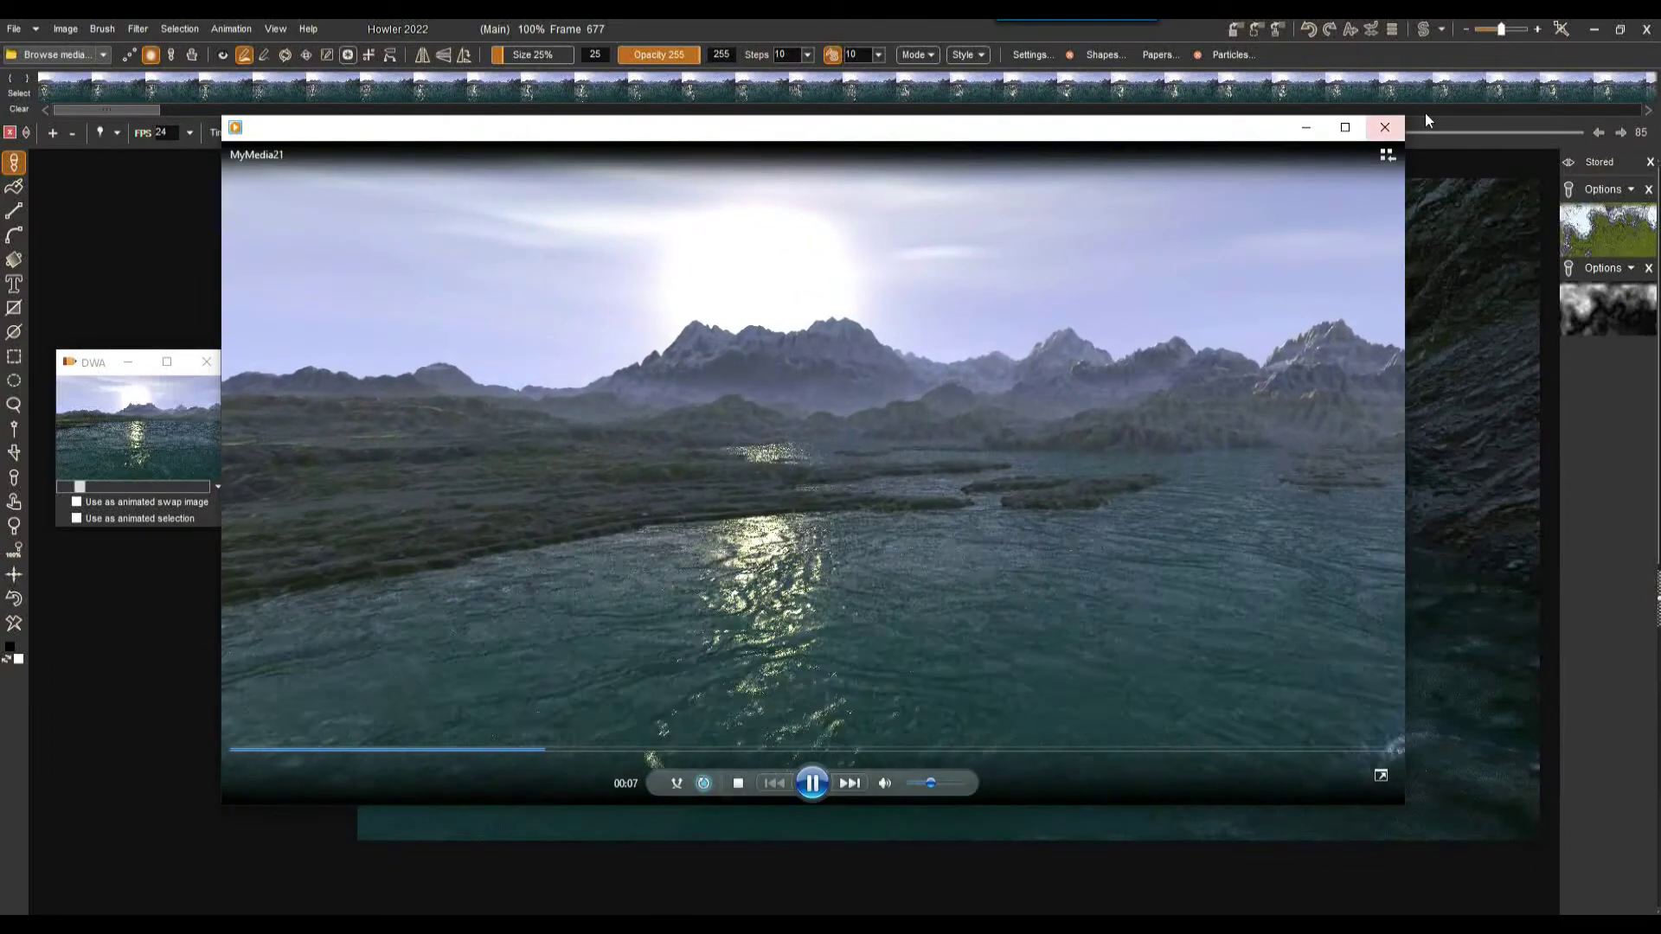
click(1385, 127)
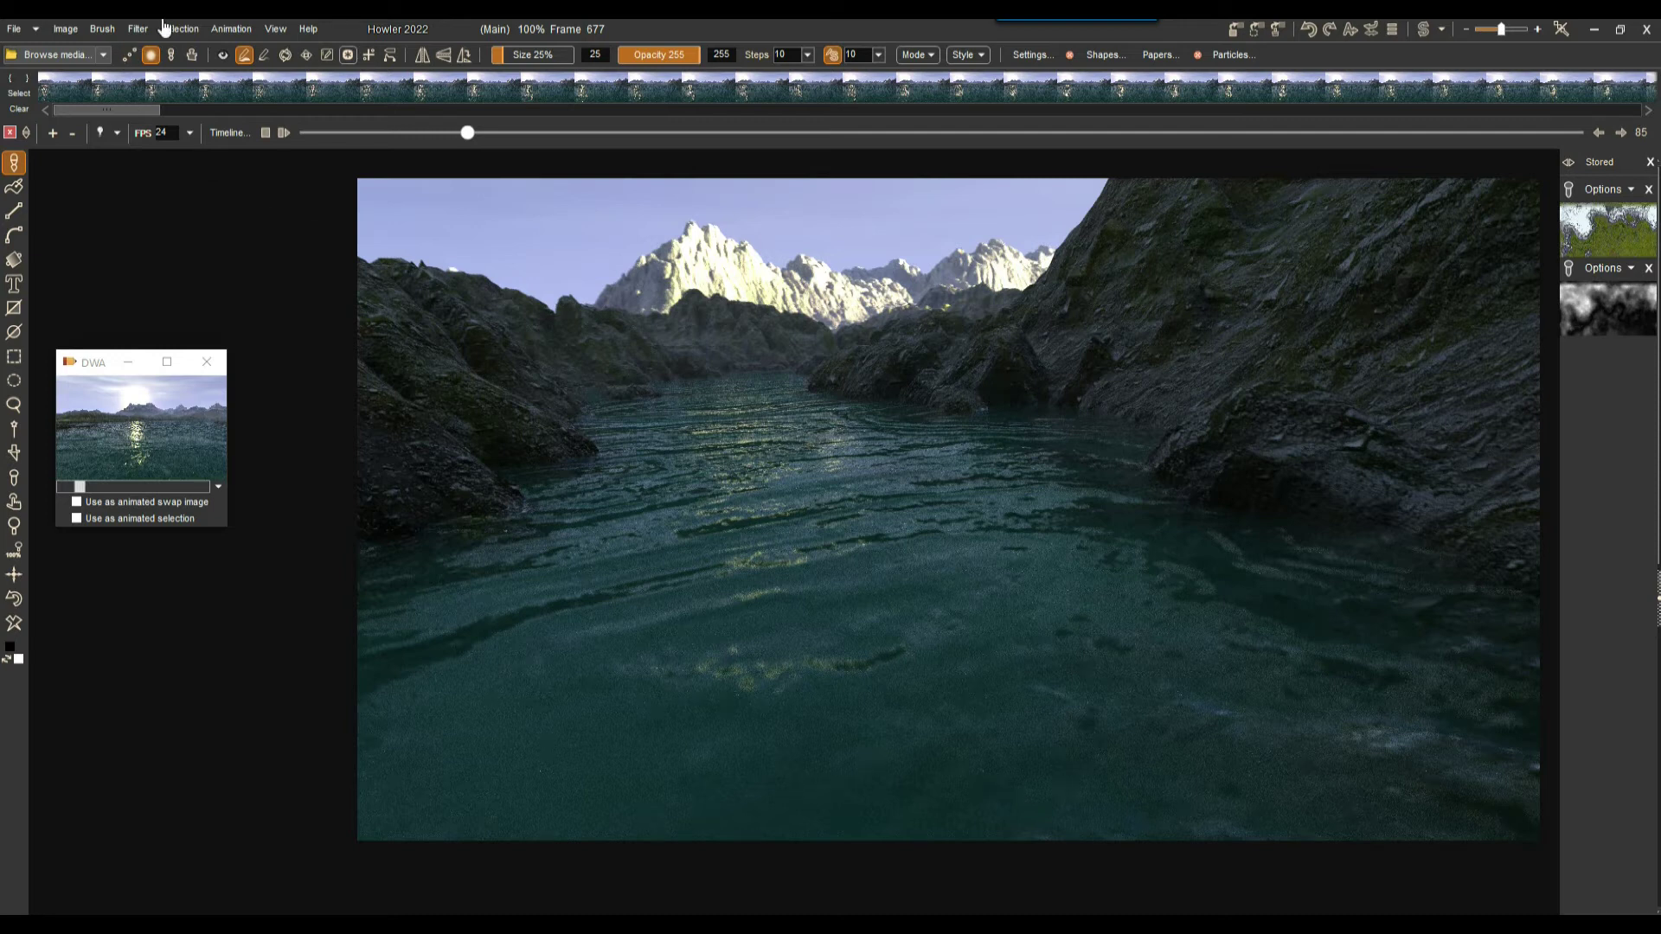
- Start saving the animation in DWA format, choose the Documents folder as the destination, and shrink the file dialog
click(220, 31)
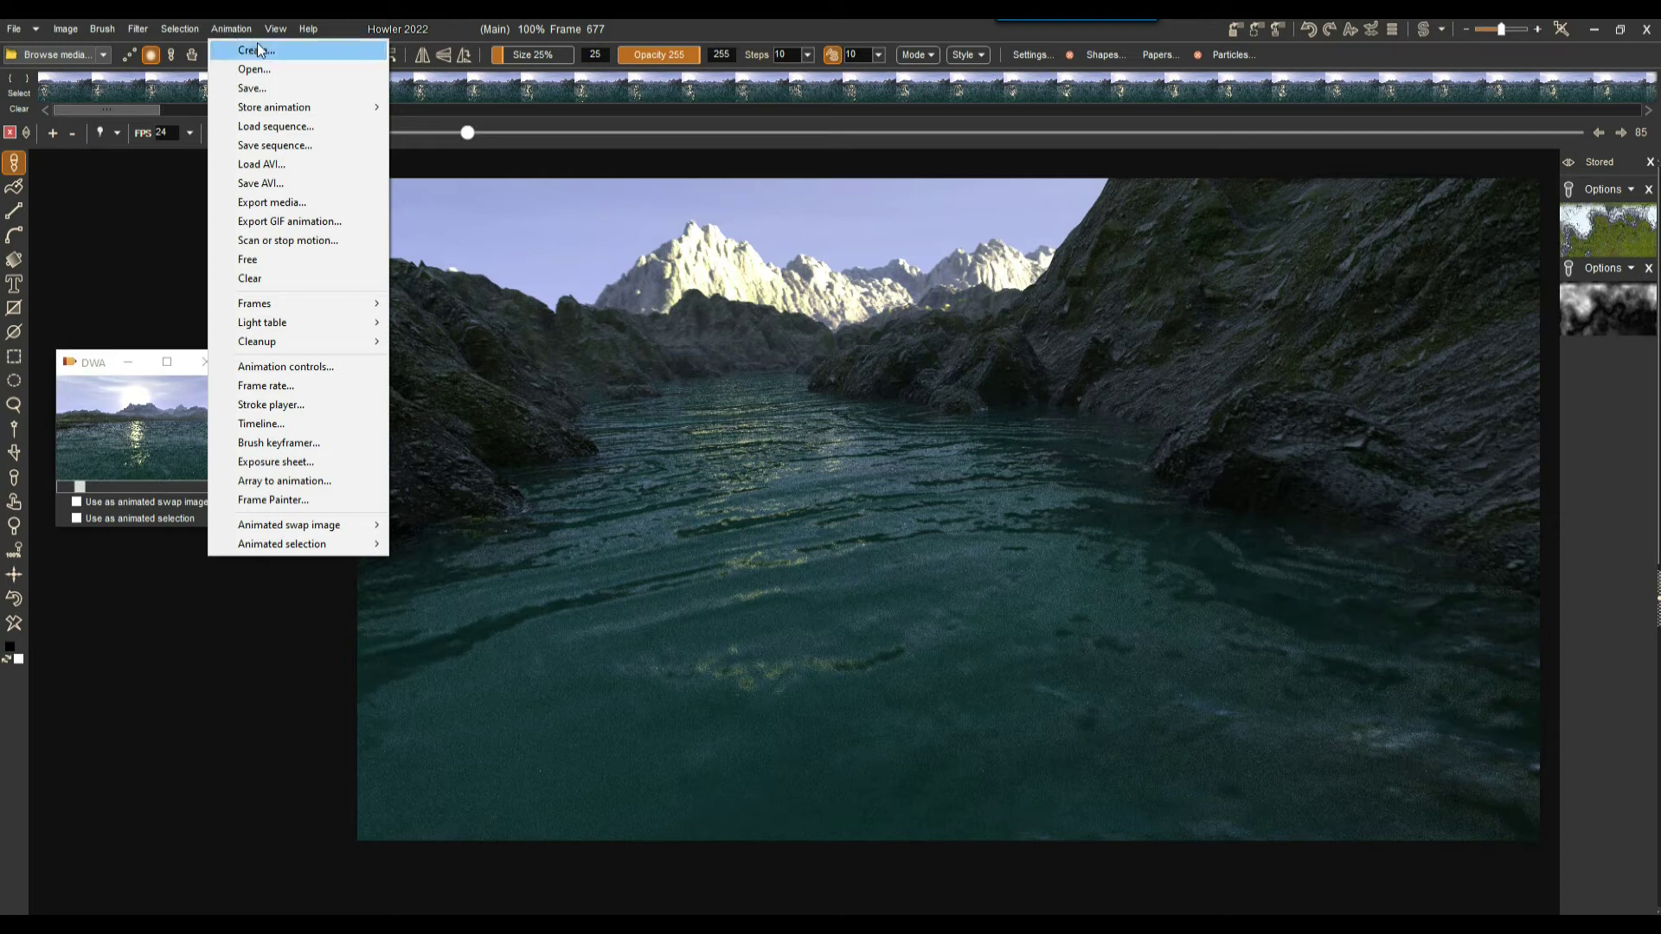
click(261, 90)
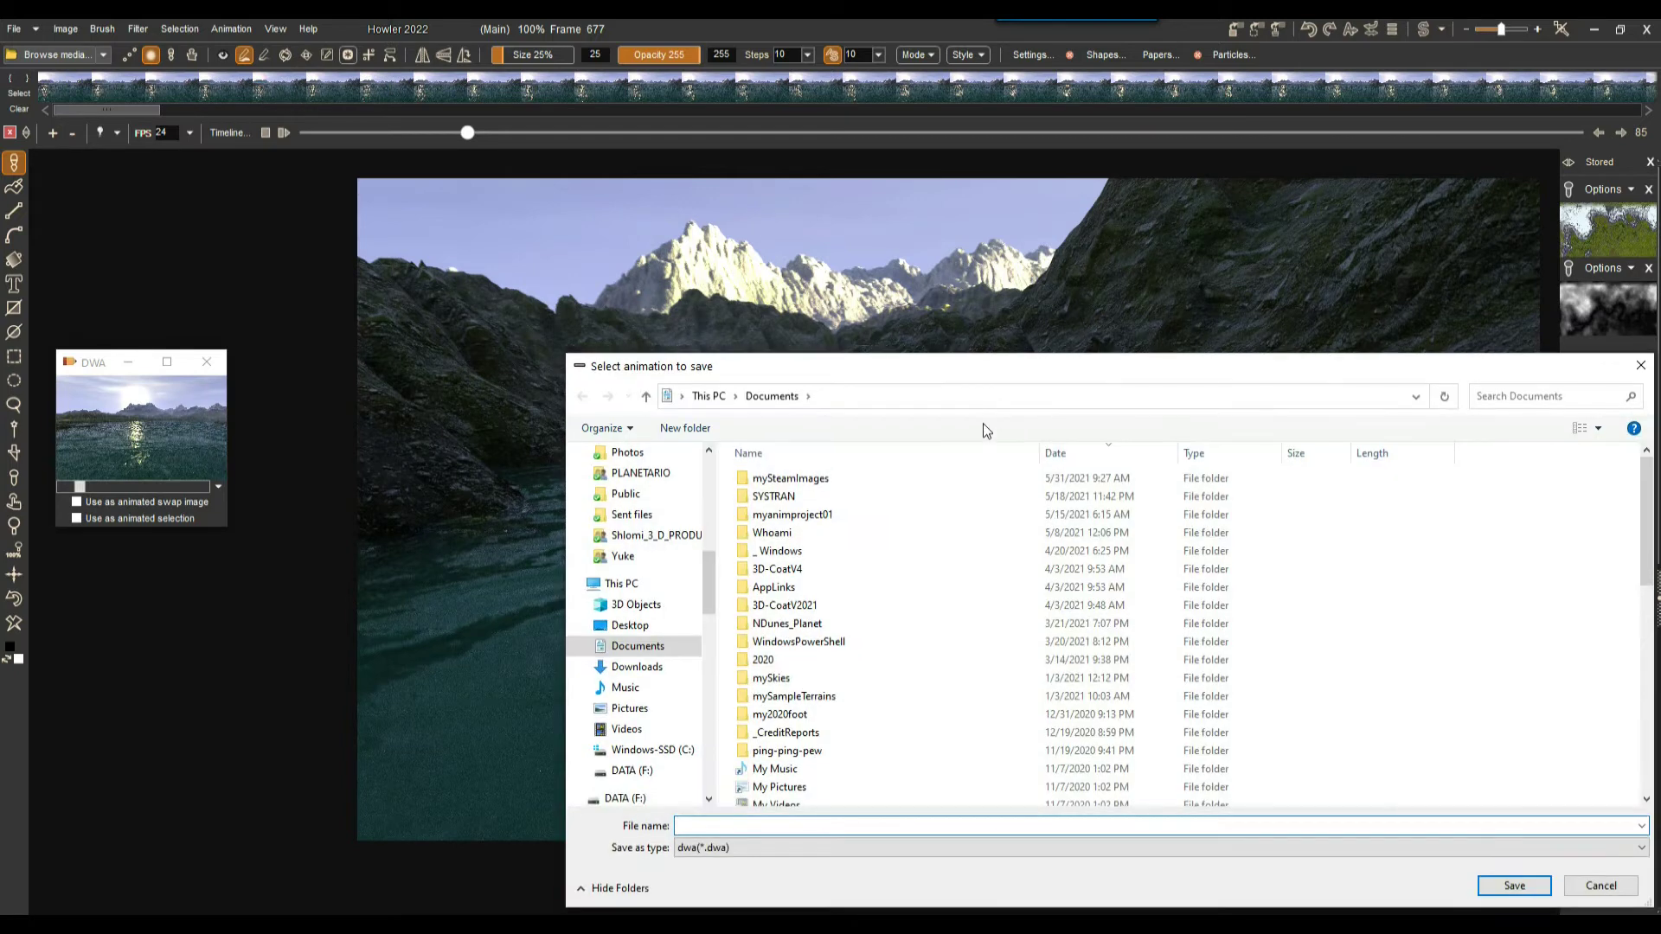
mouse_move(714, 506)
mouse_down()
mouse_move(673, 508)
mouse_move(706, 509)
mouse_up()
drag(704, 583, 708, 468)
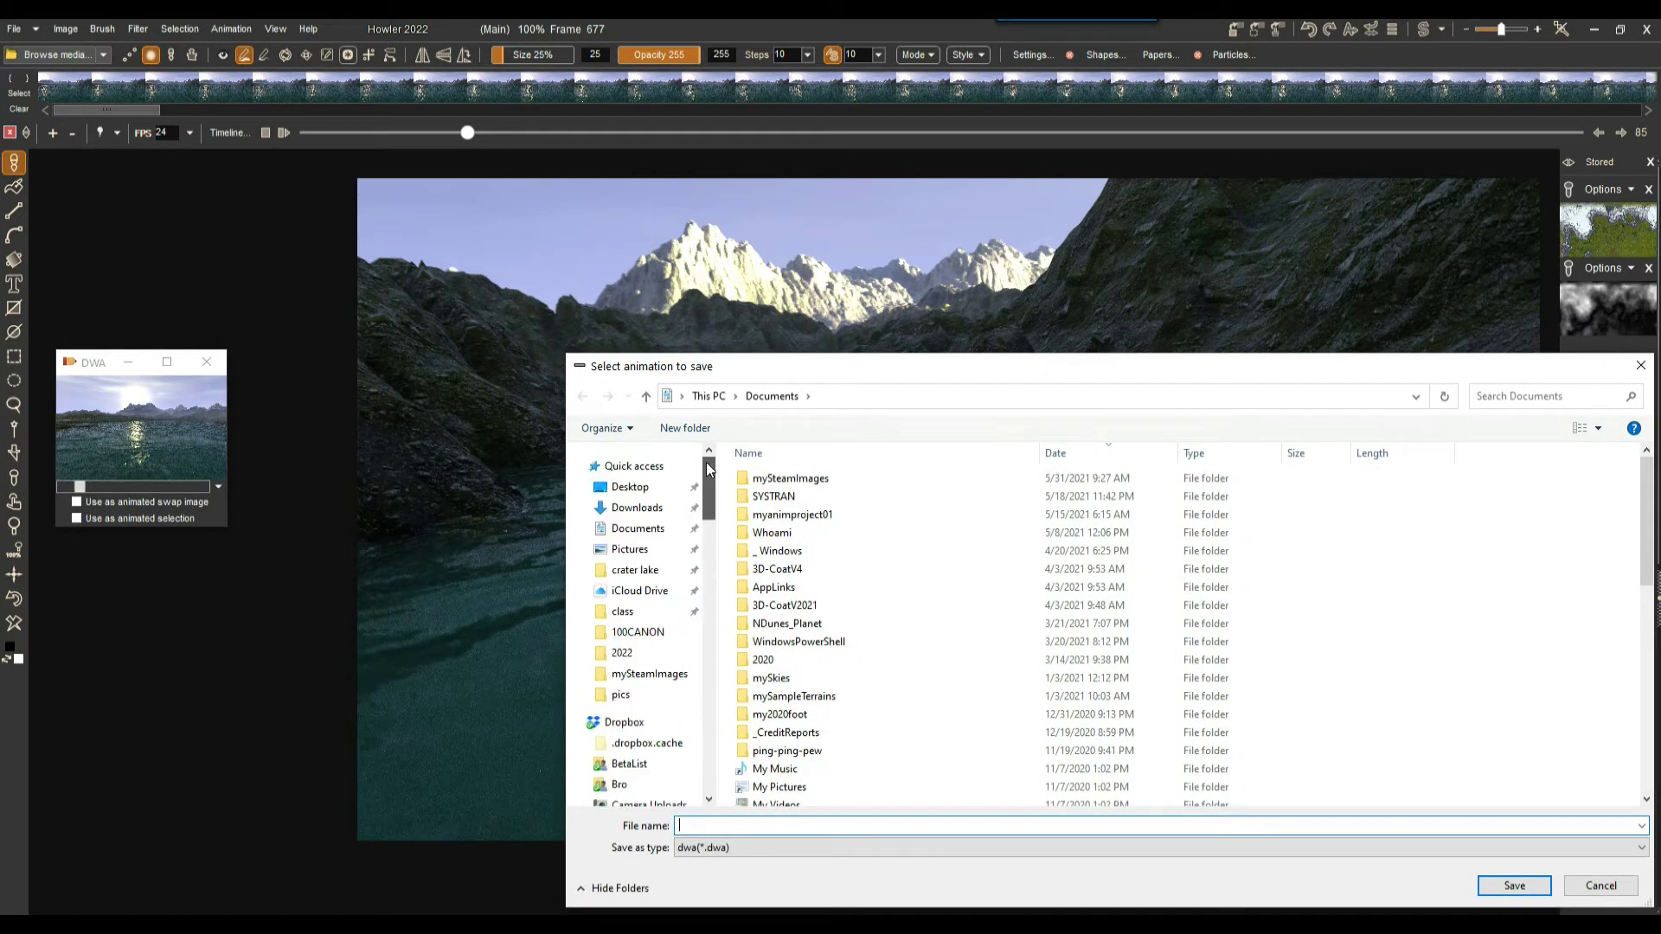
click(637, 529)
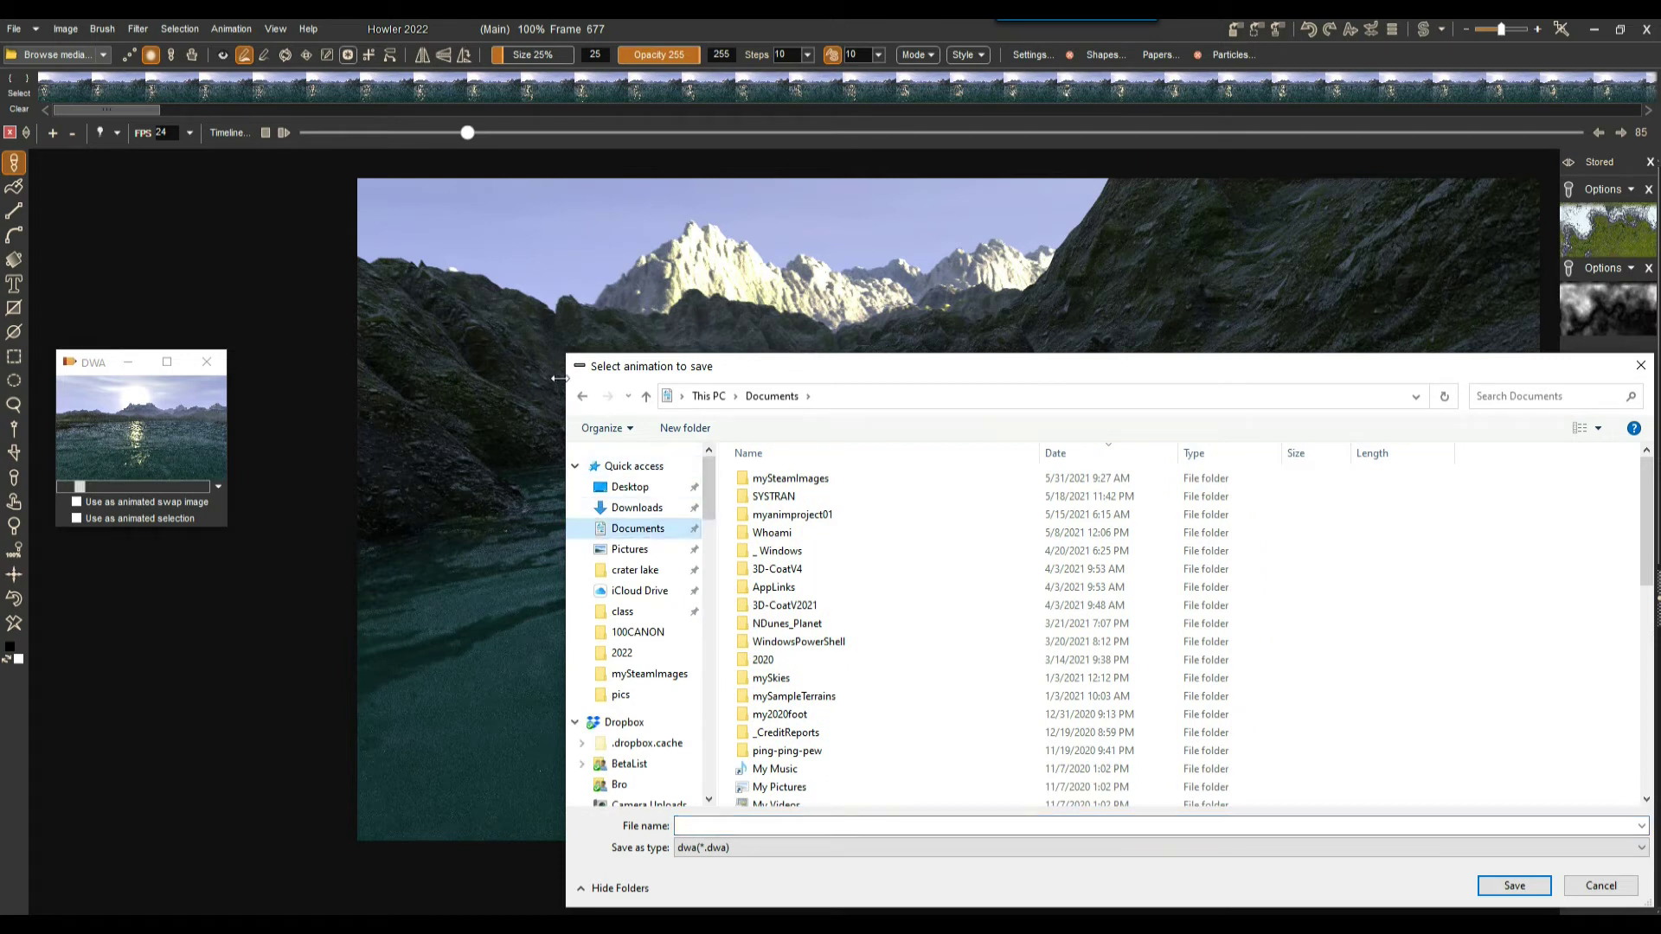
drag(567, 354, 615, 511)
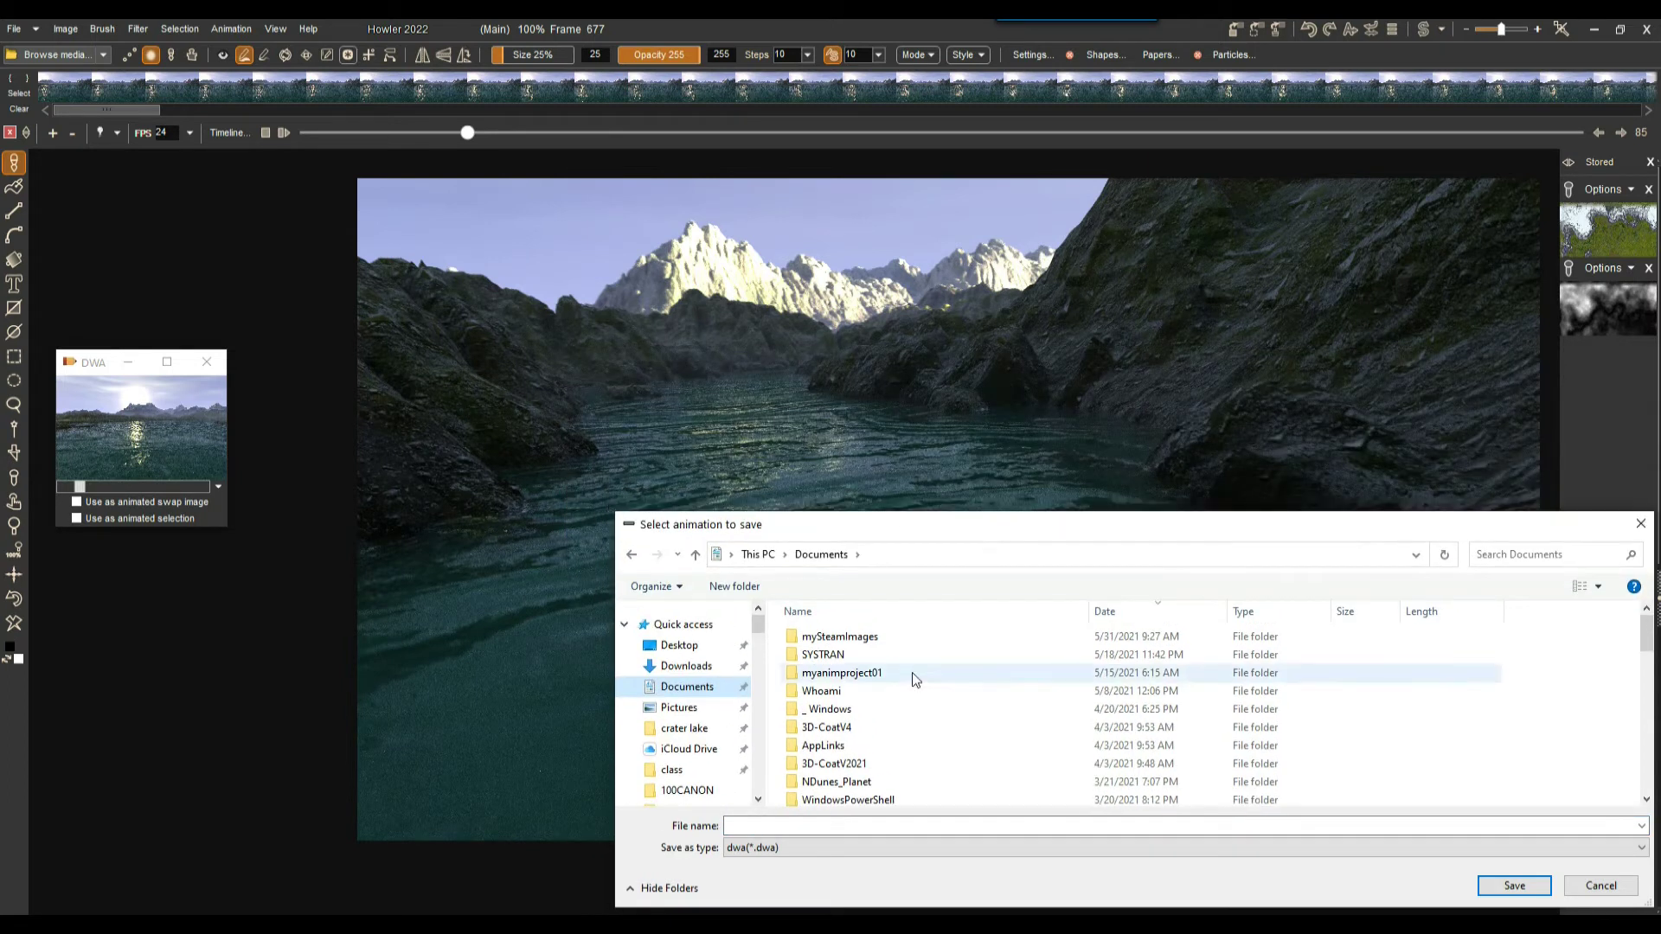
- Name the animation file temp-saved.dwa, save it in Documents, and dismiss the confirmation
click(767, 825)
text(temp-saved)
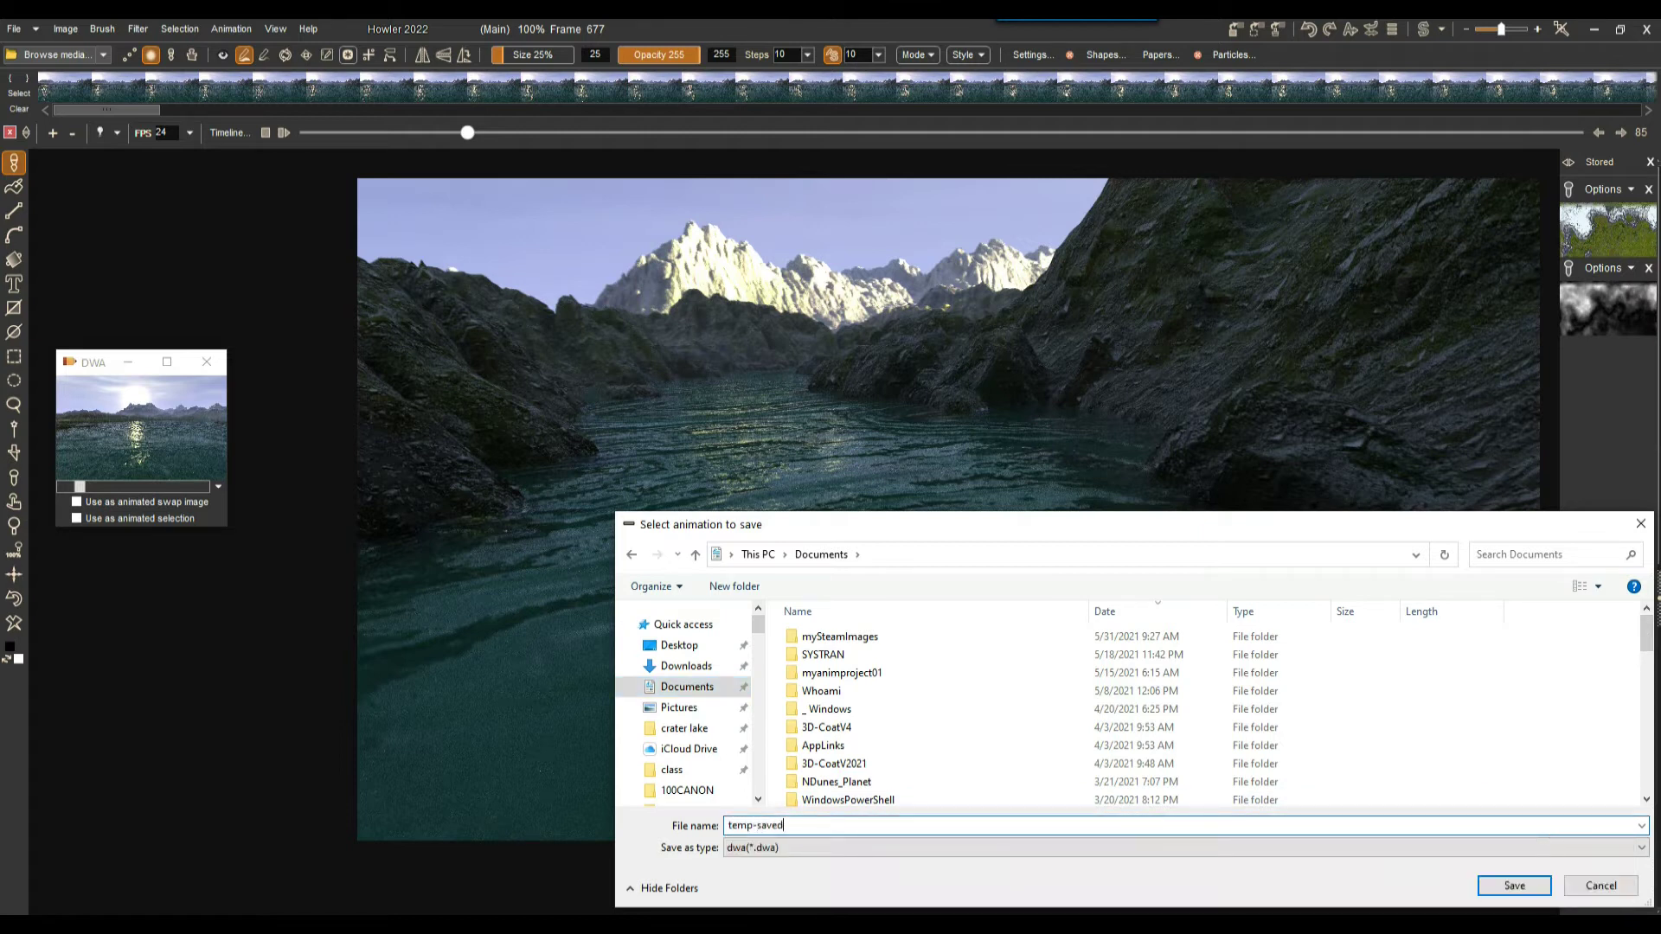
text(.daw)
key(BackSpace)
text(wa)
click(1514, 885)
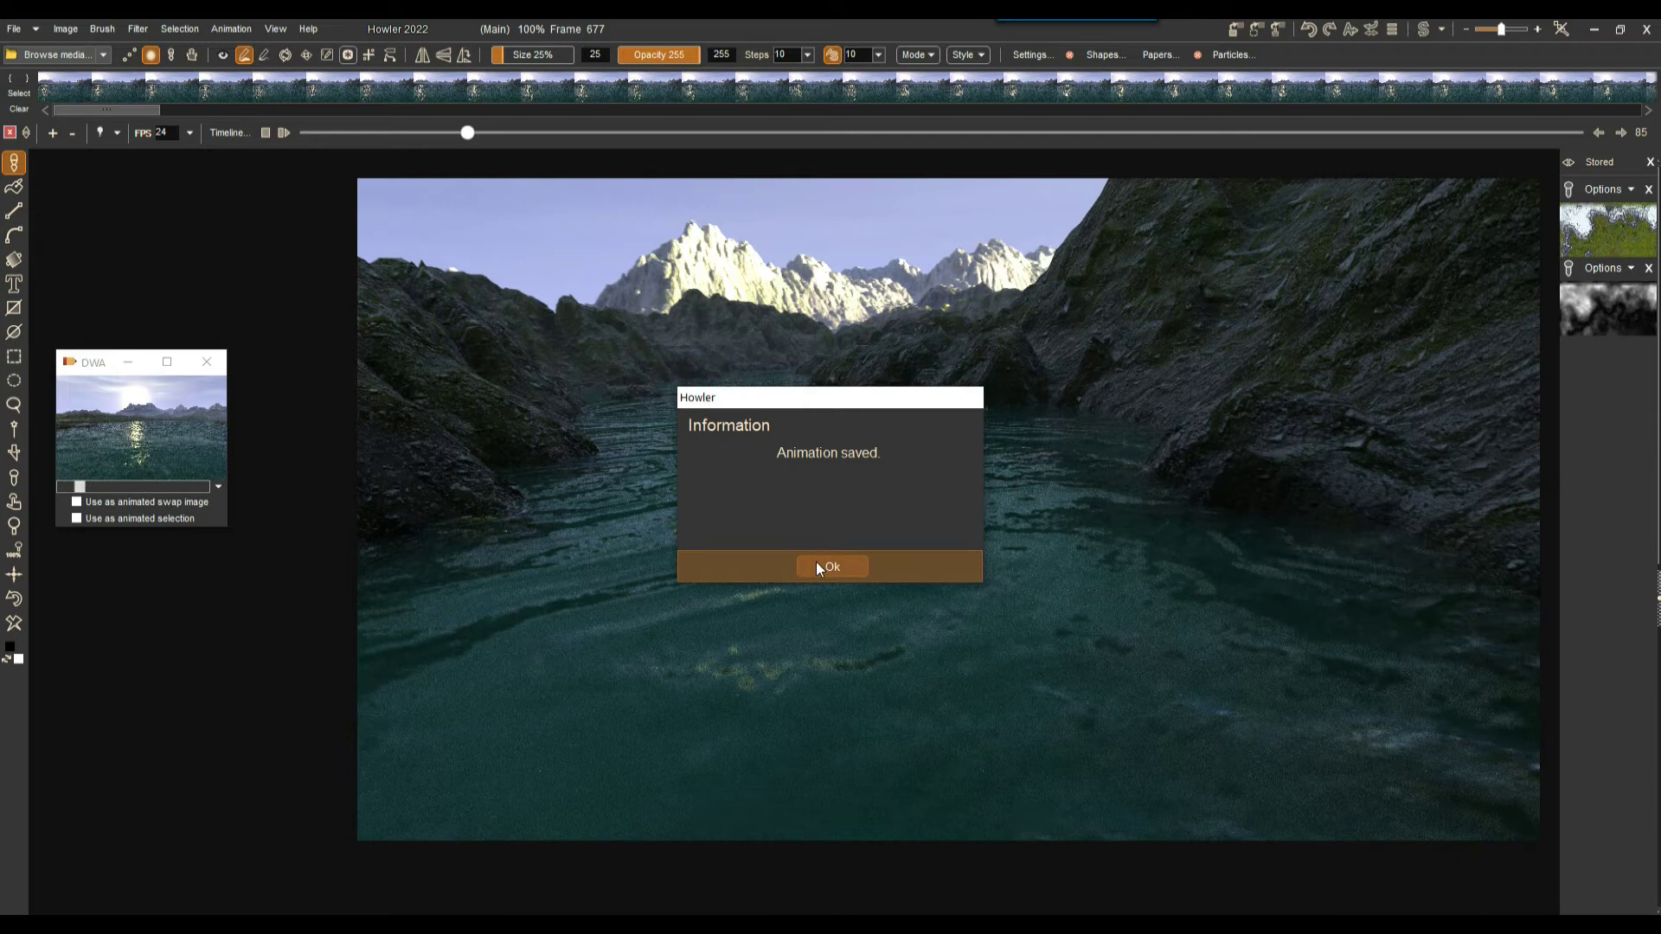
click(817, 566)
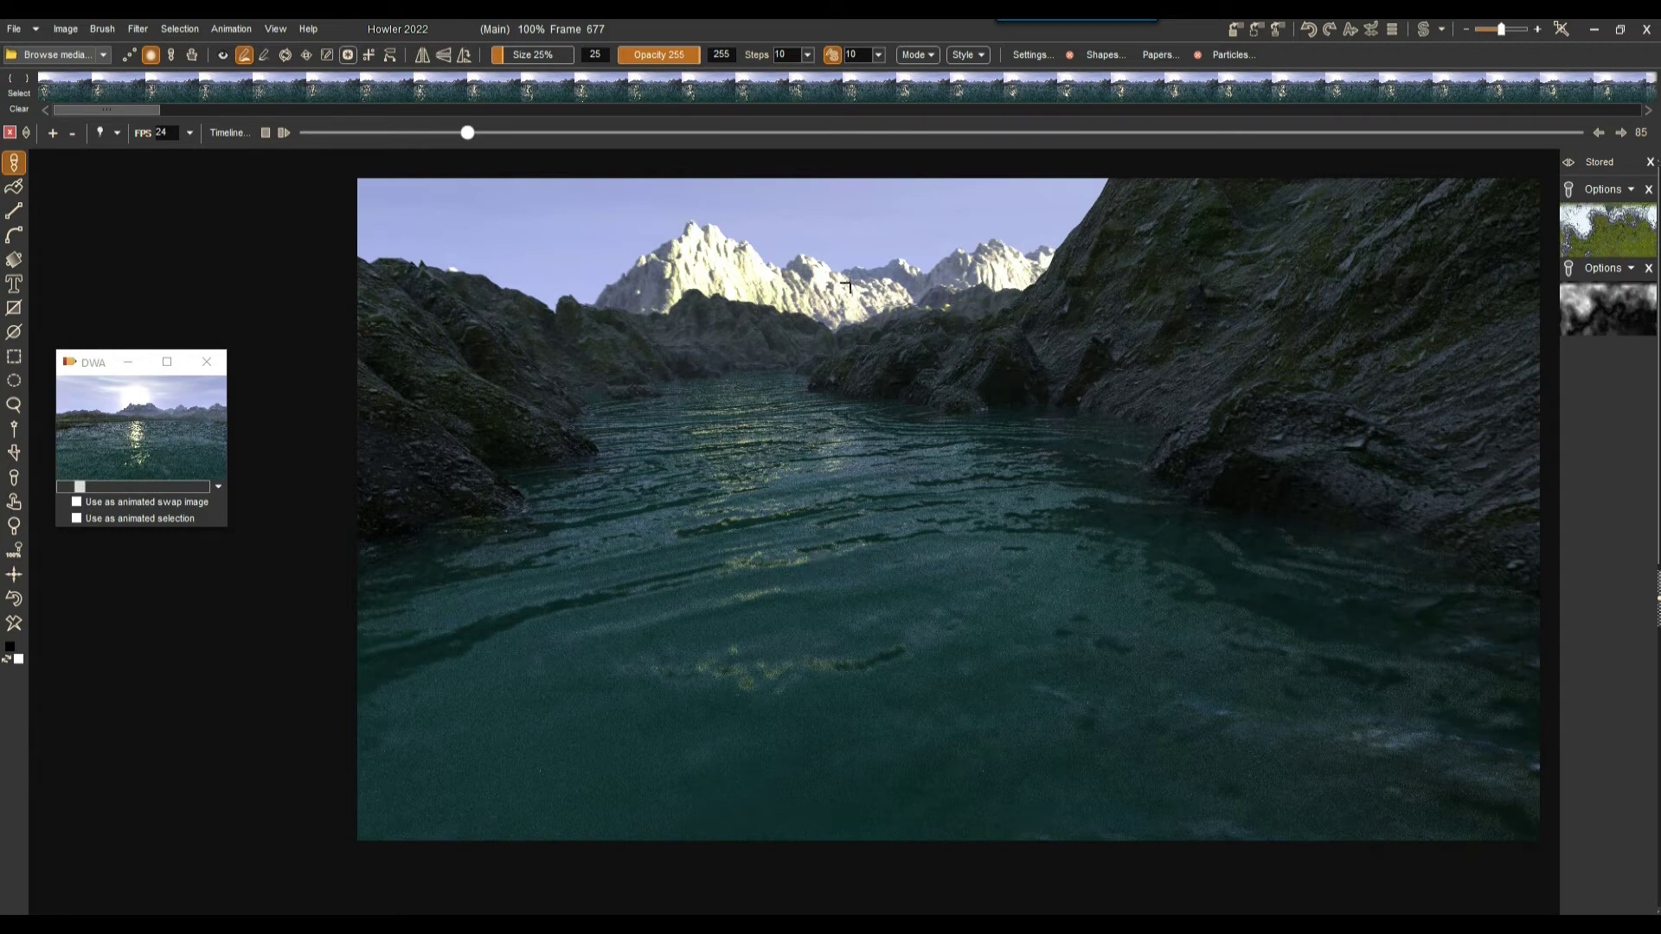
click(231, 30)
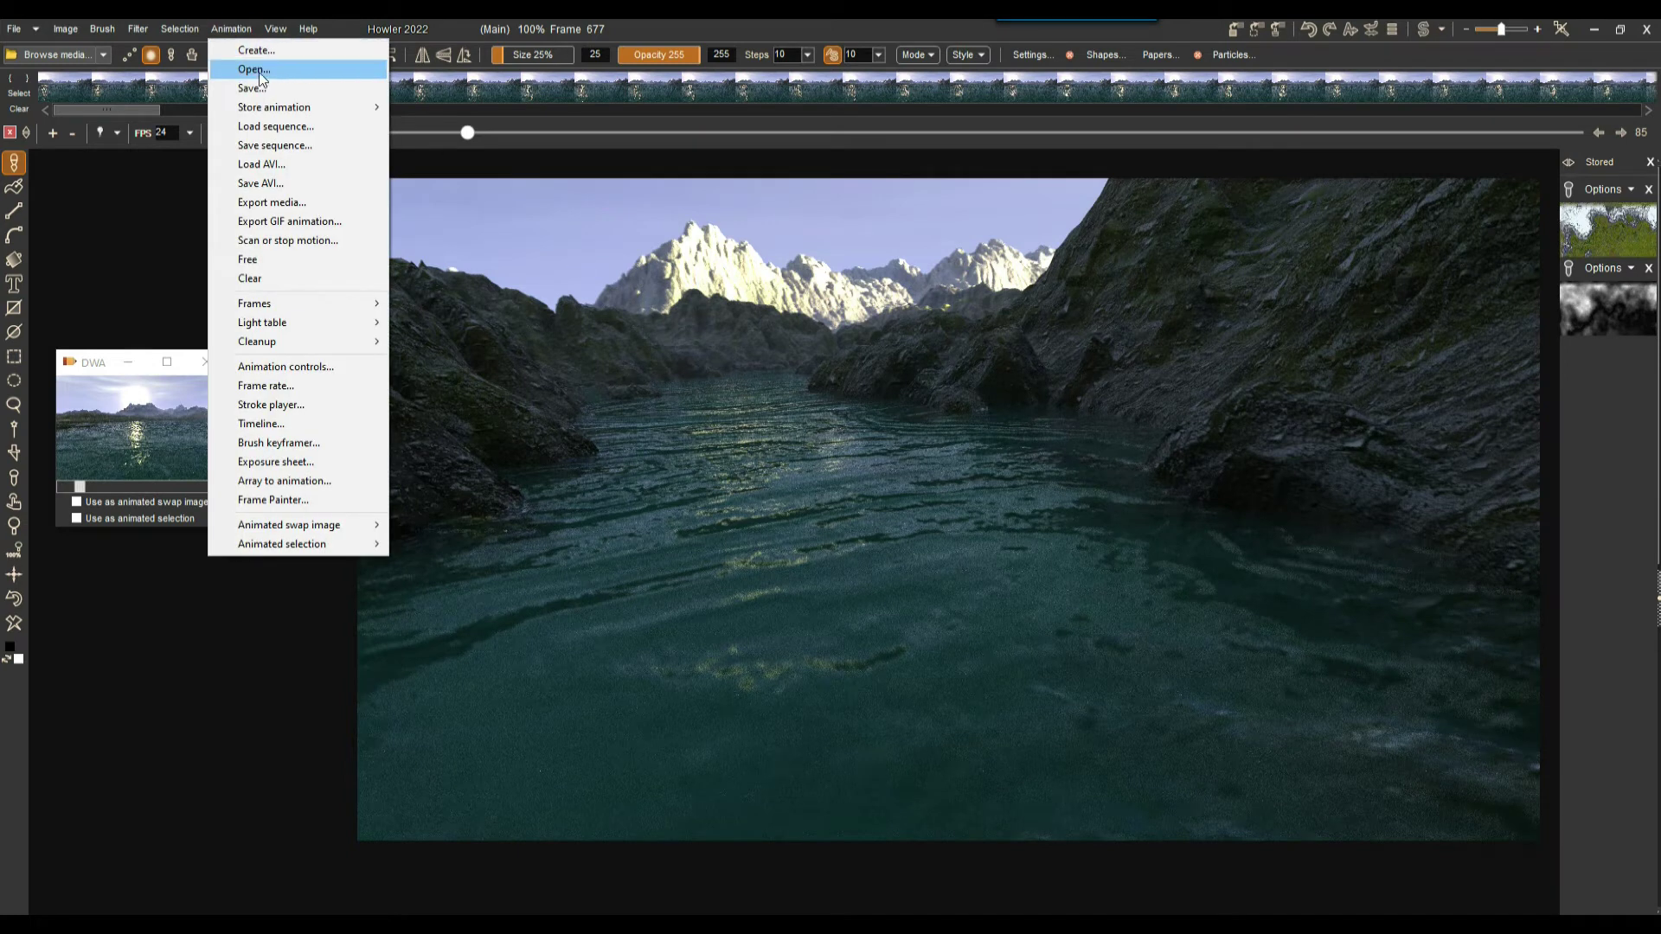
click(760, 30)
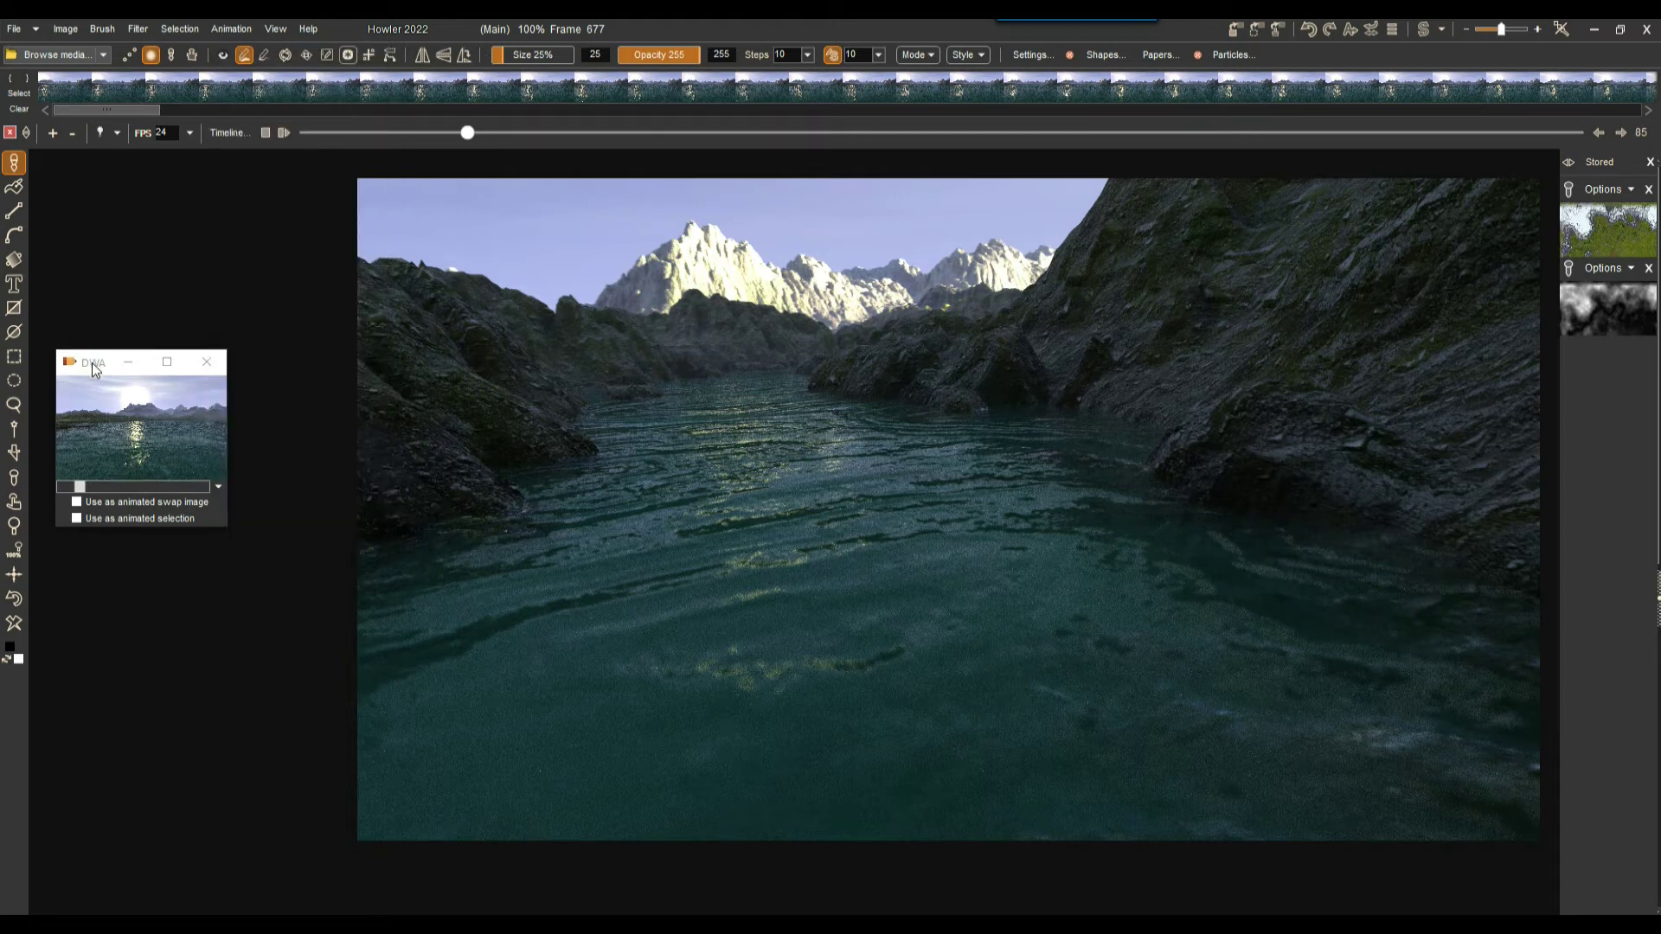
- Enlarge the floating DWA preview of the stored animation, review its restore and animated brush options, and close the preview
drag(95, 370, 90, 206)
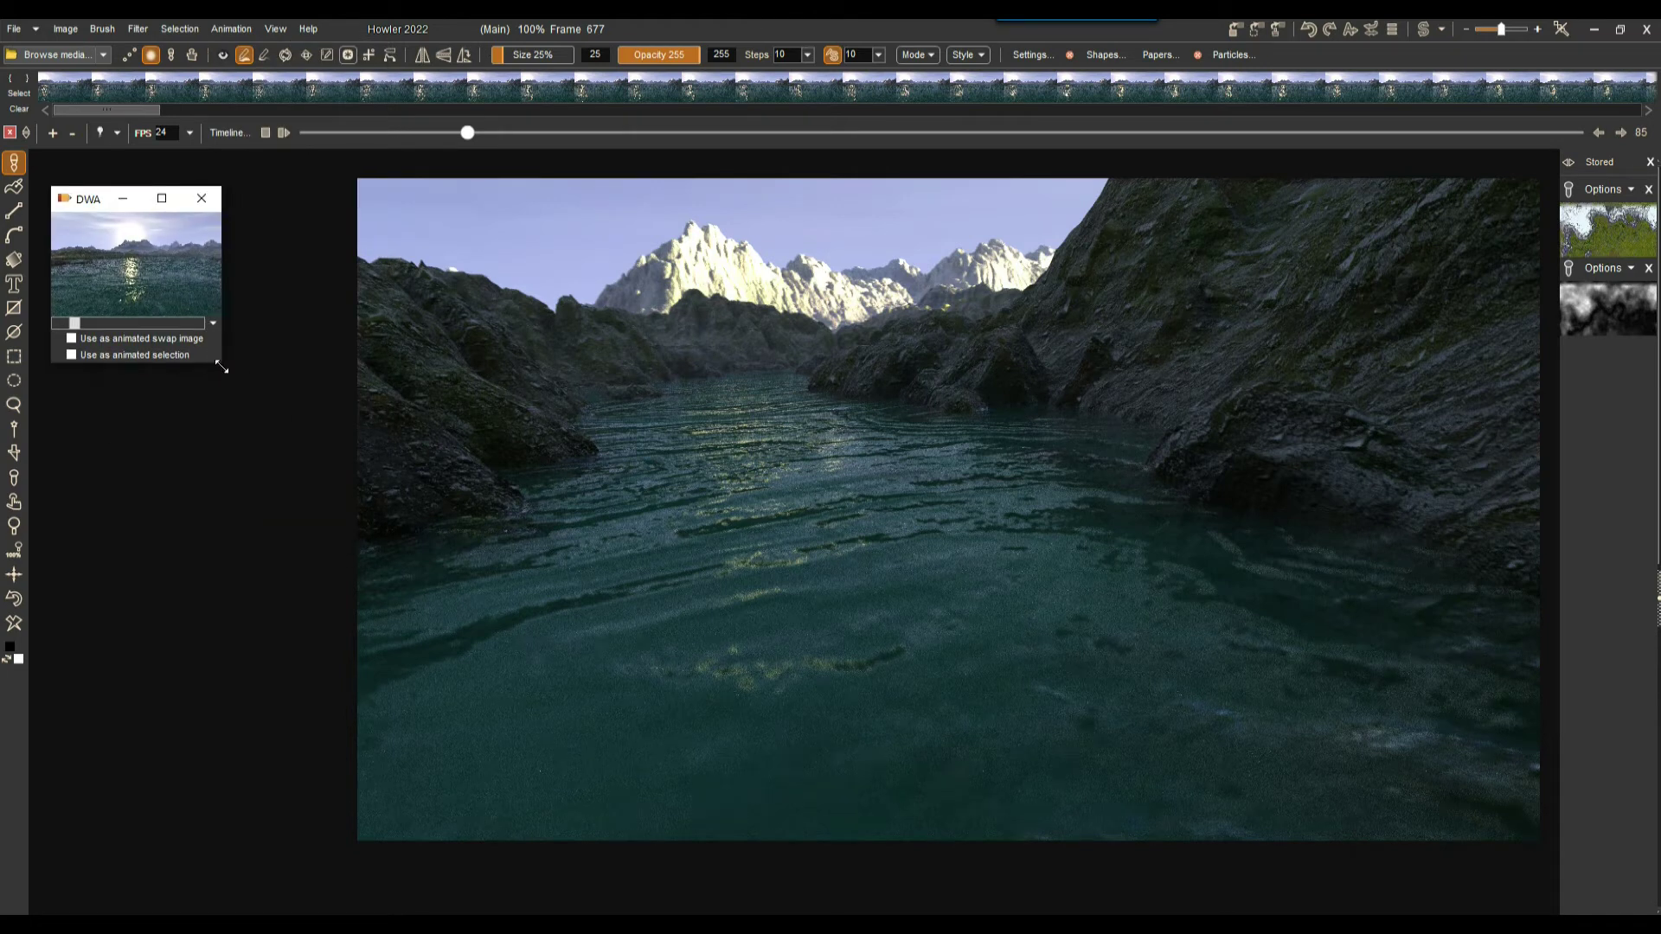
drag(222, 364, 290, 417)
click(283, 378)
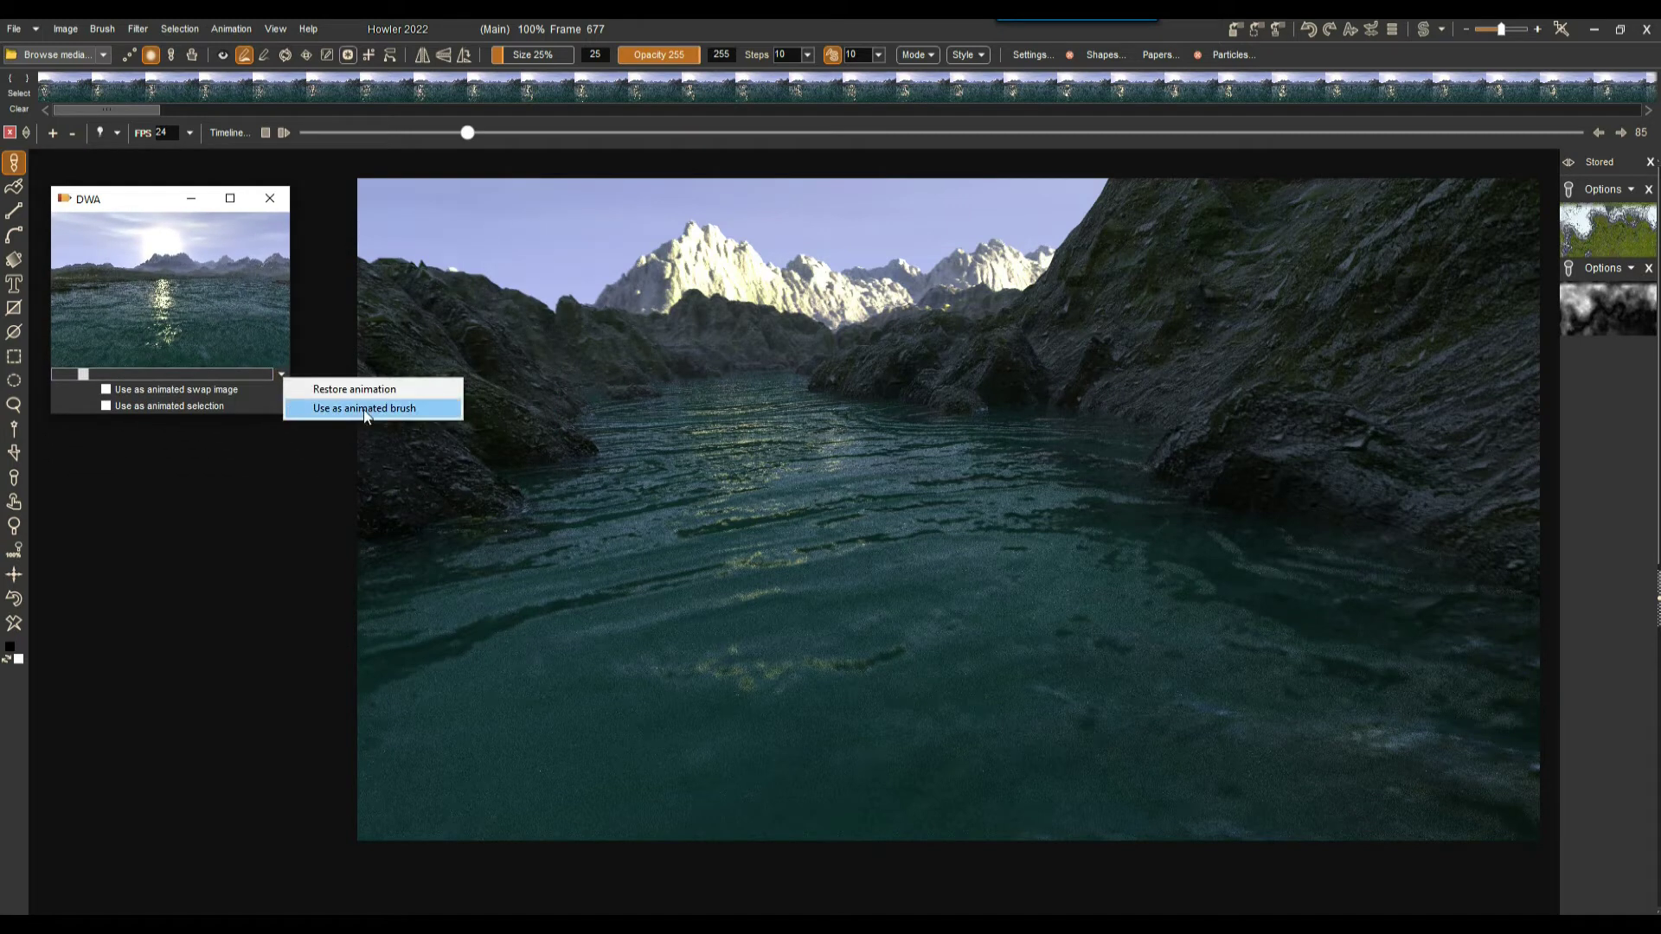
click(122, 195)
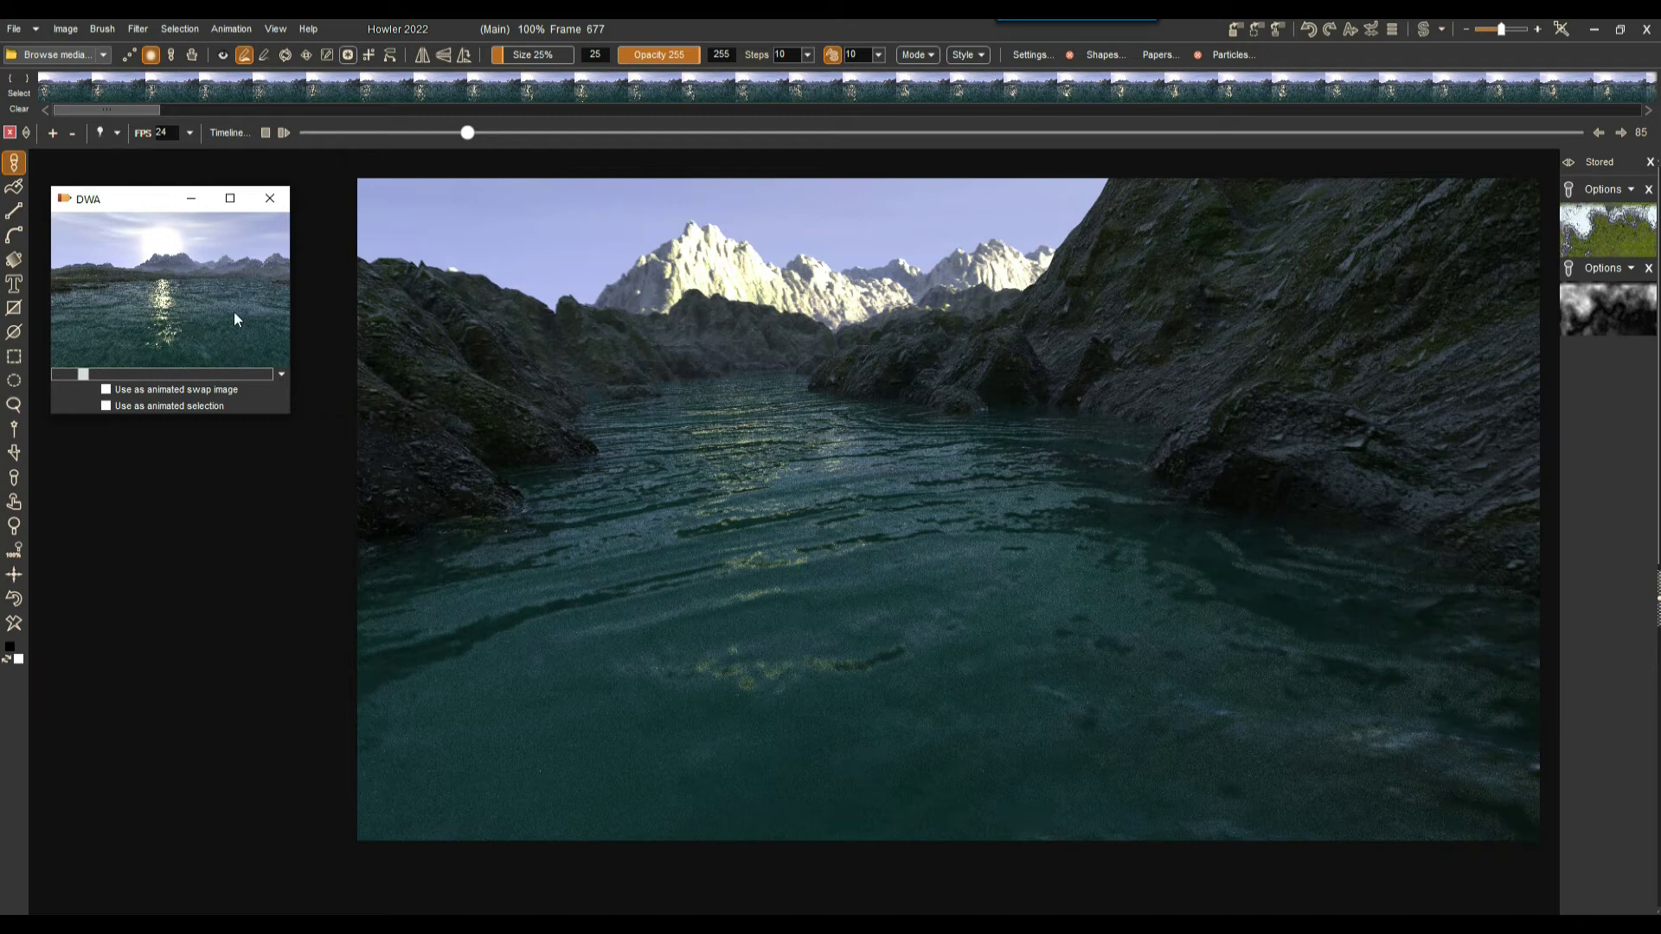
click(282, 375)
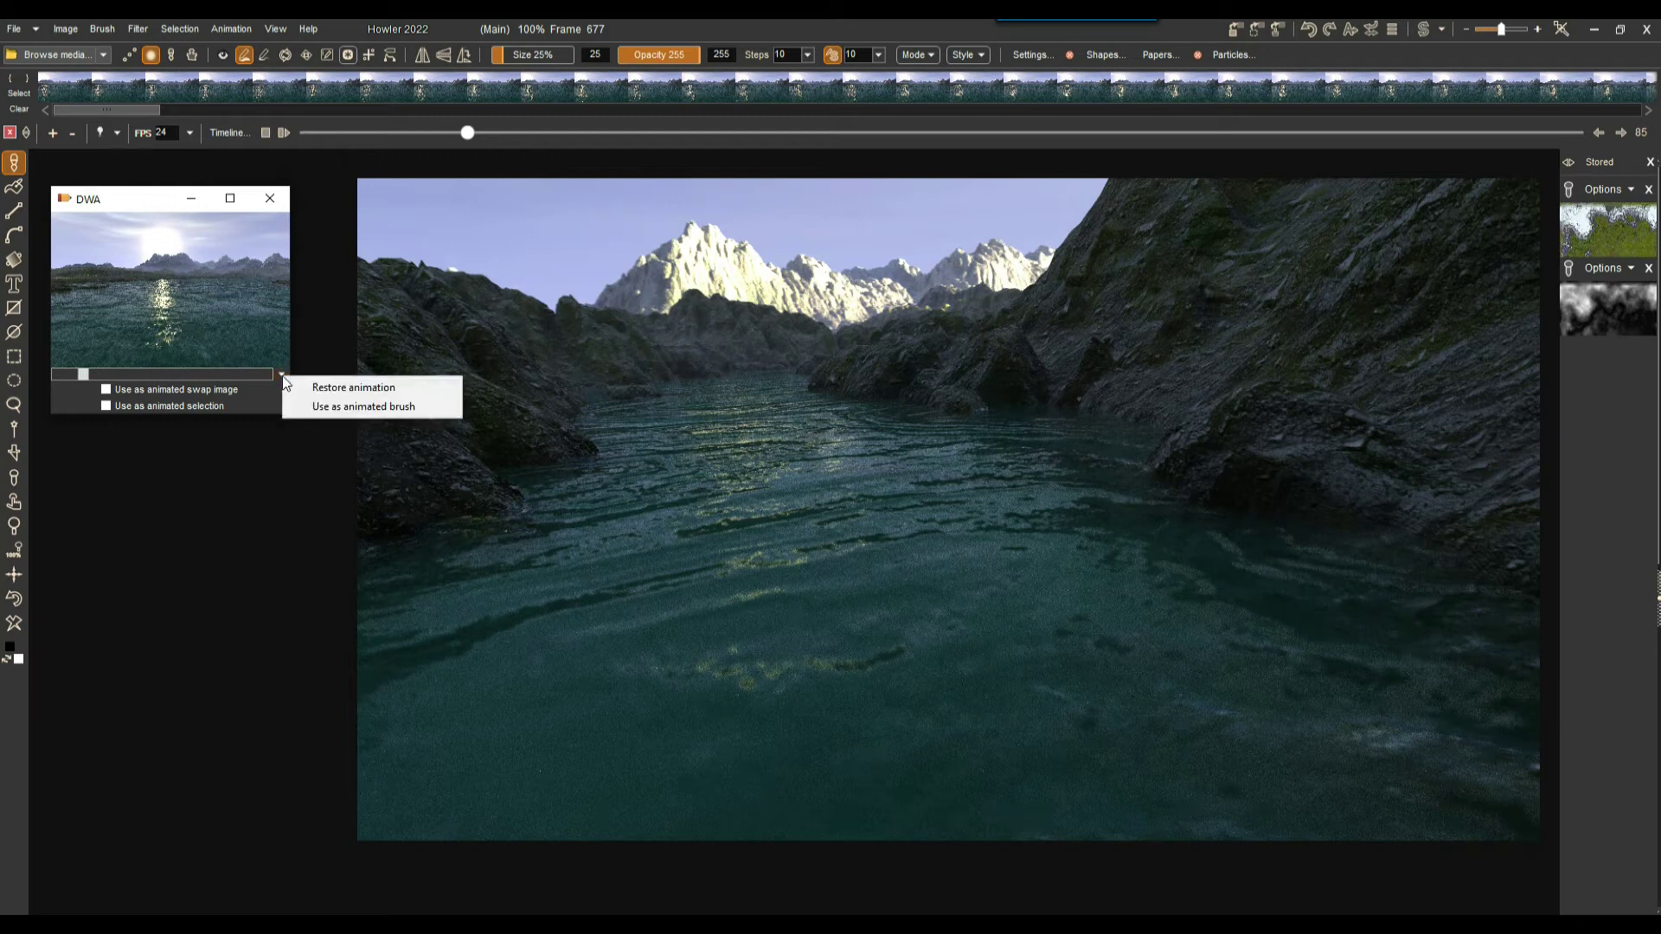
click(132, 202)
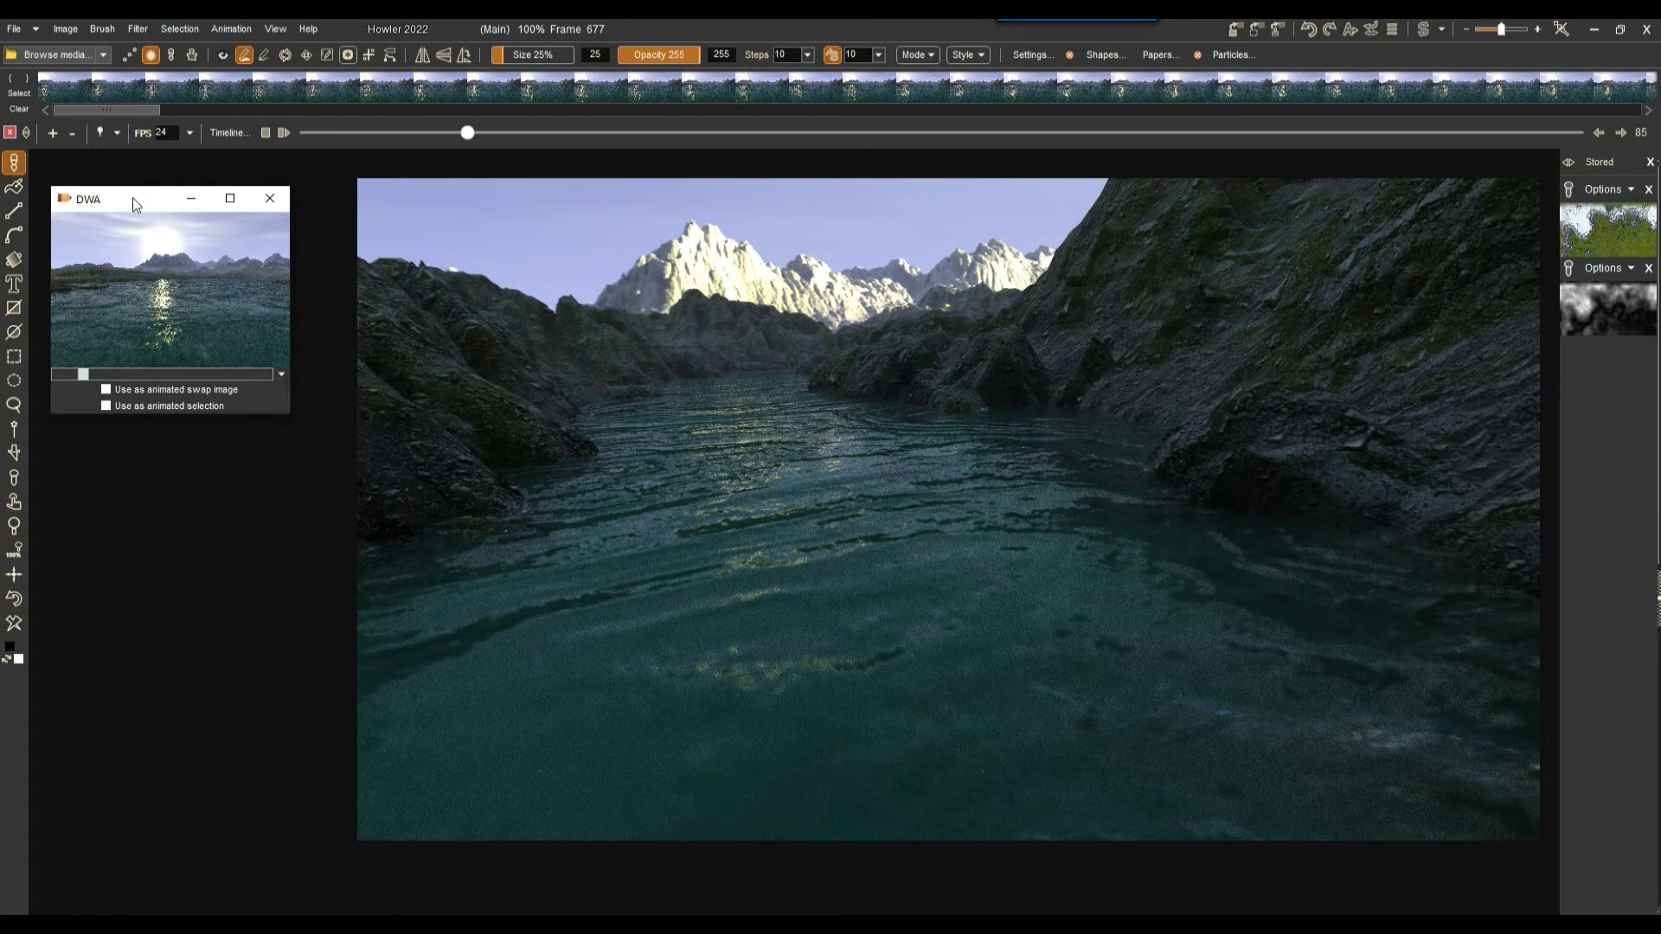
mouse_move(132, 197)
mouse_down()
mouse_move(109, 189)
mouse_move(134, 192)
mouse_up()
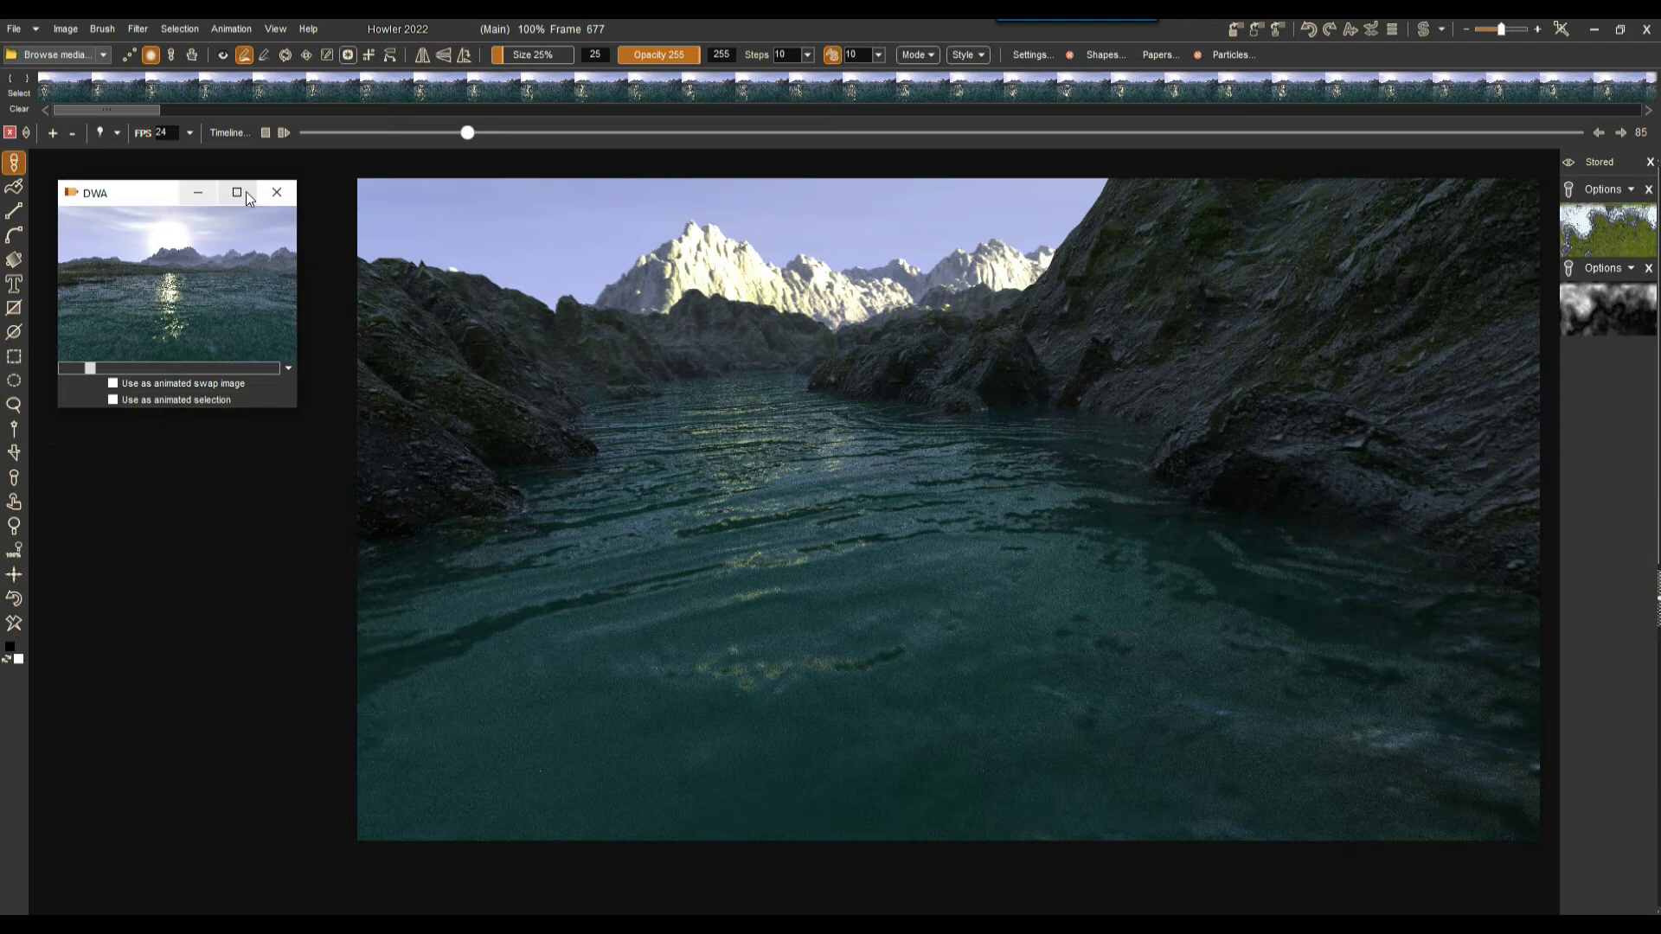
click(277, 192)
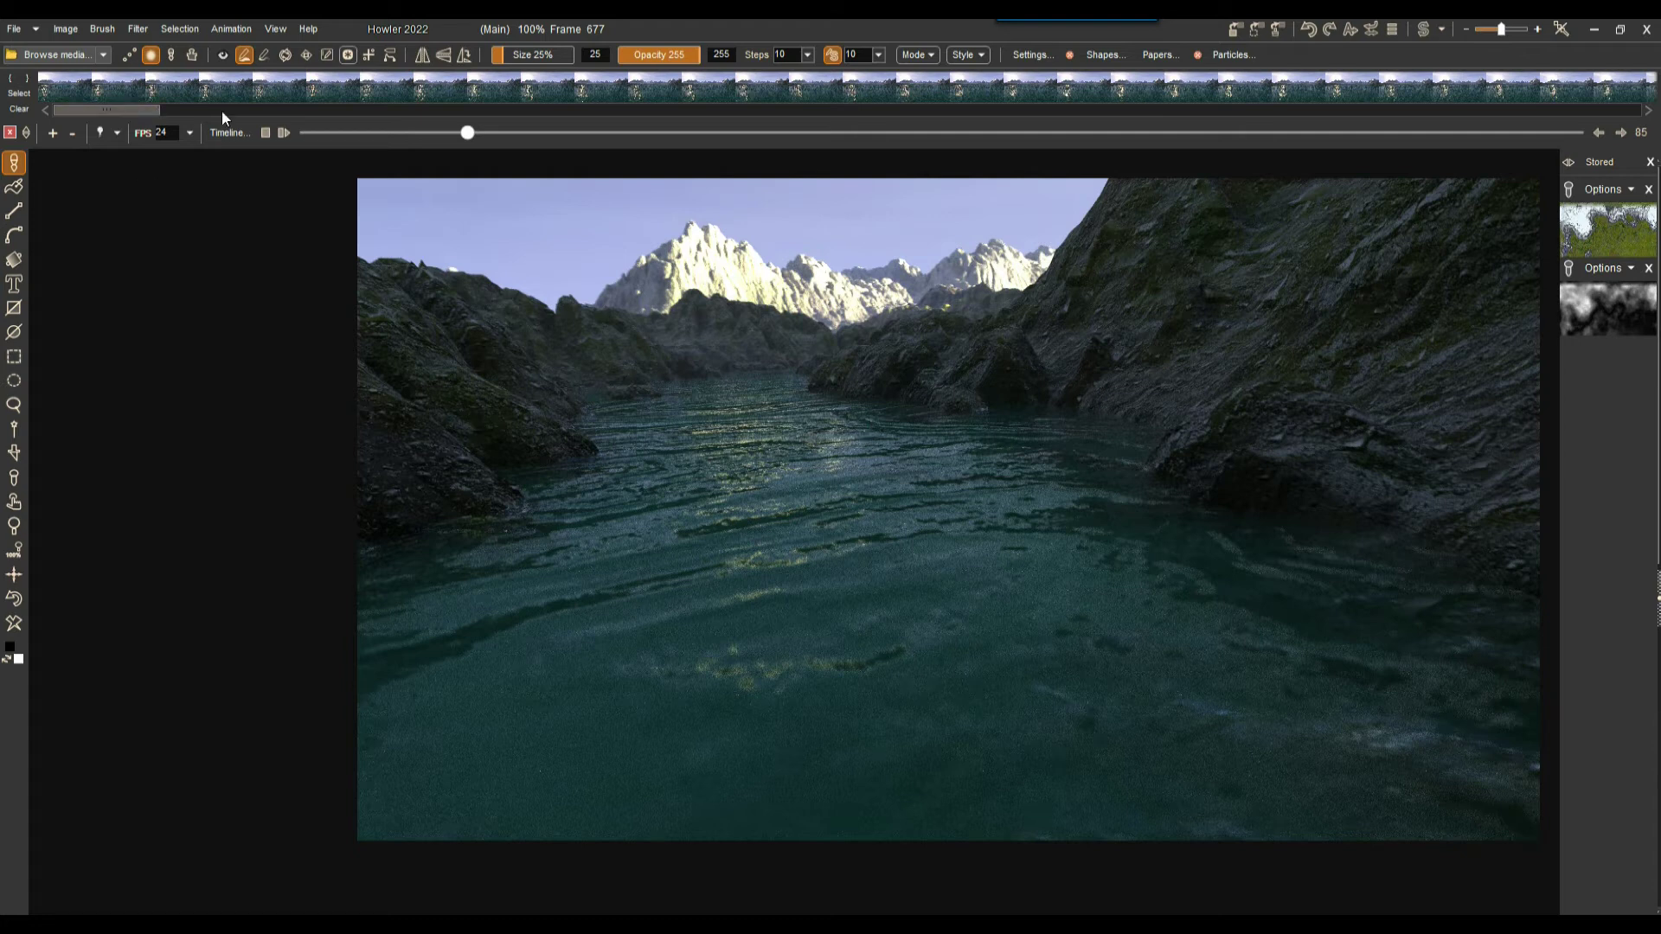
- Scrub through the animation to frame 374 and inspect the frames at its end, finishing on the last frame, 677
drag(467, 138, 1010, 150)
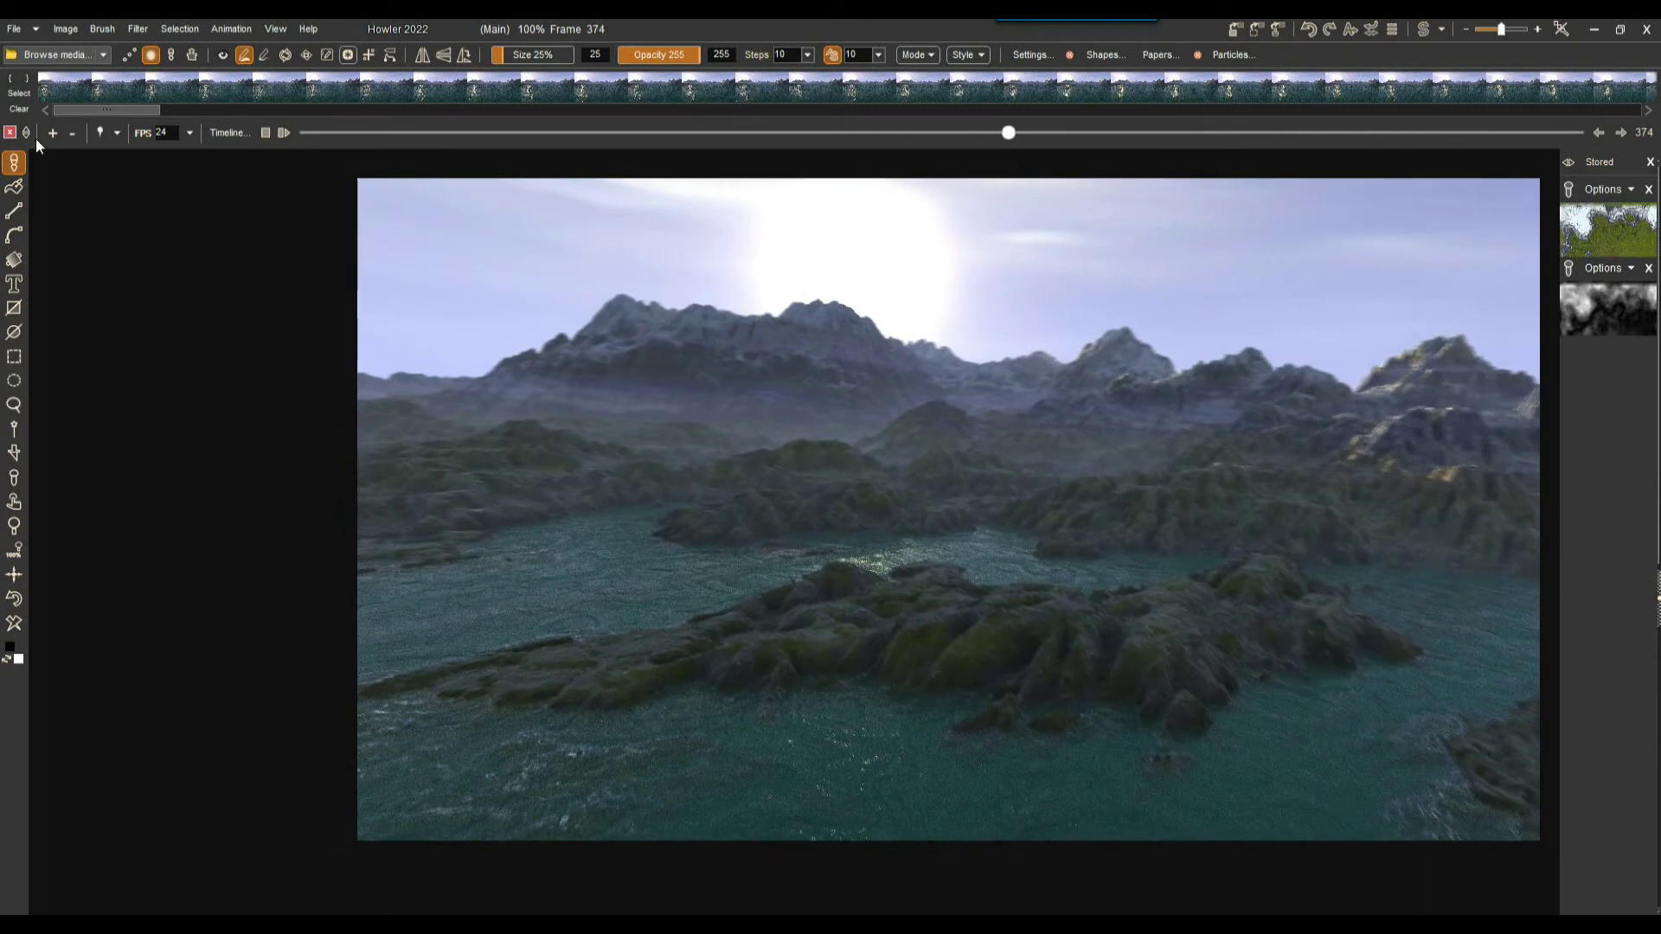
click(231, 29)
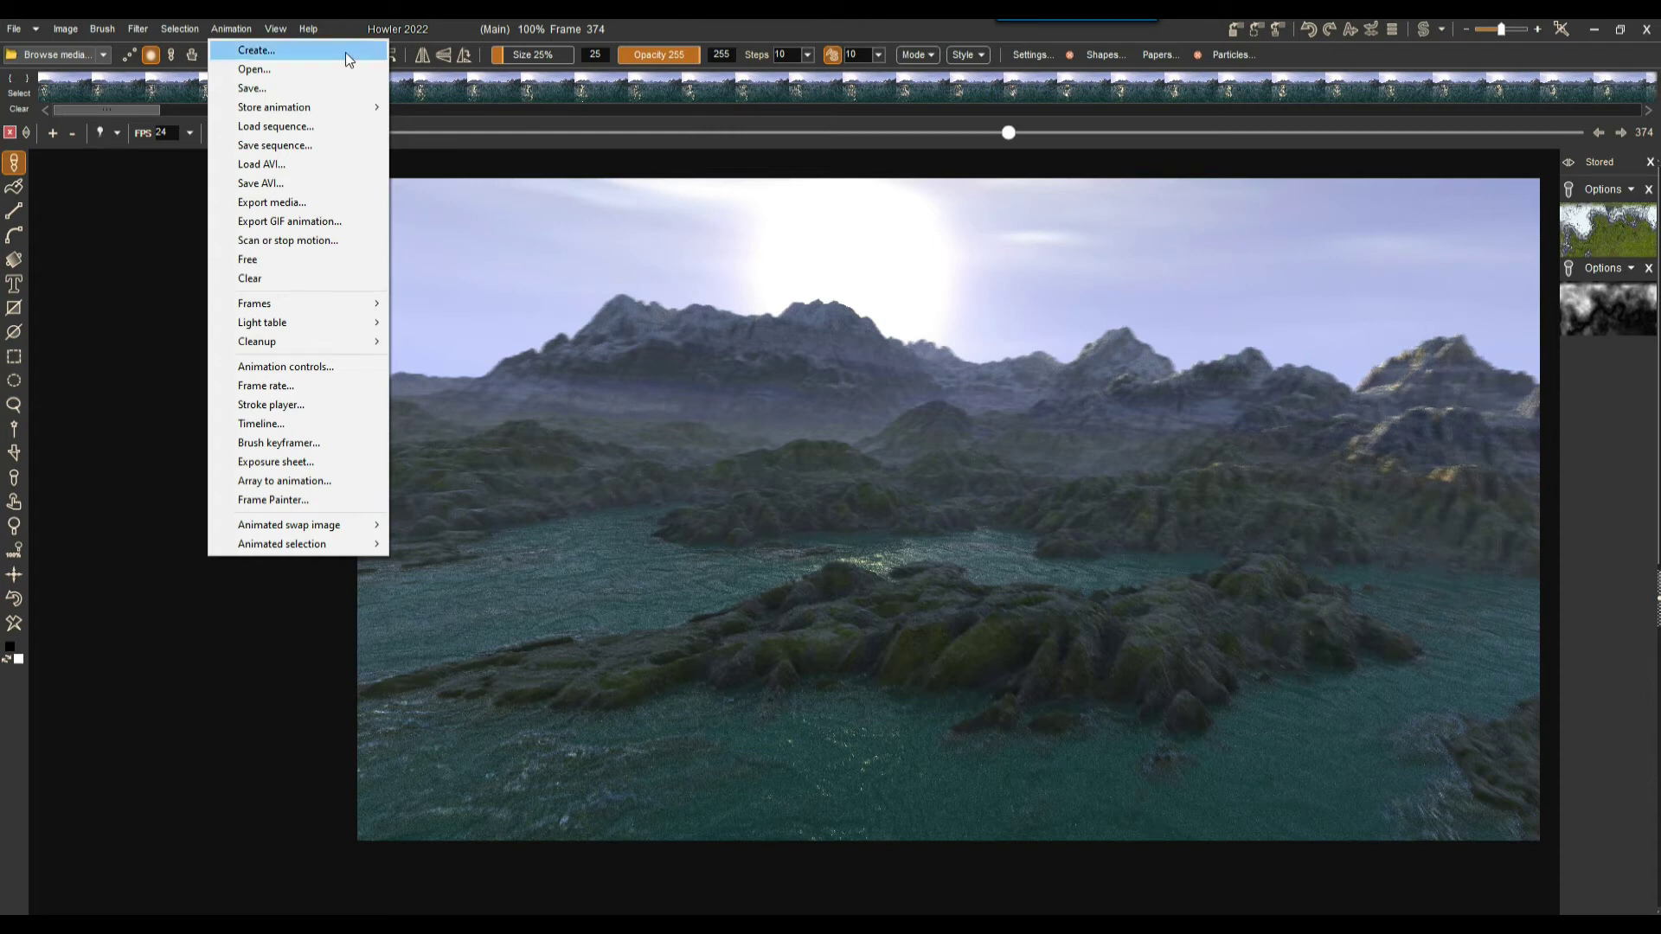
click(818, 26)
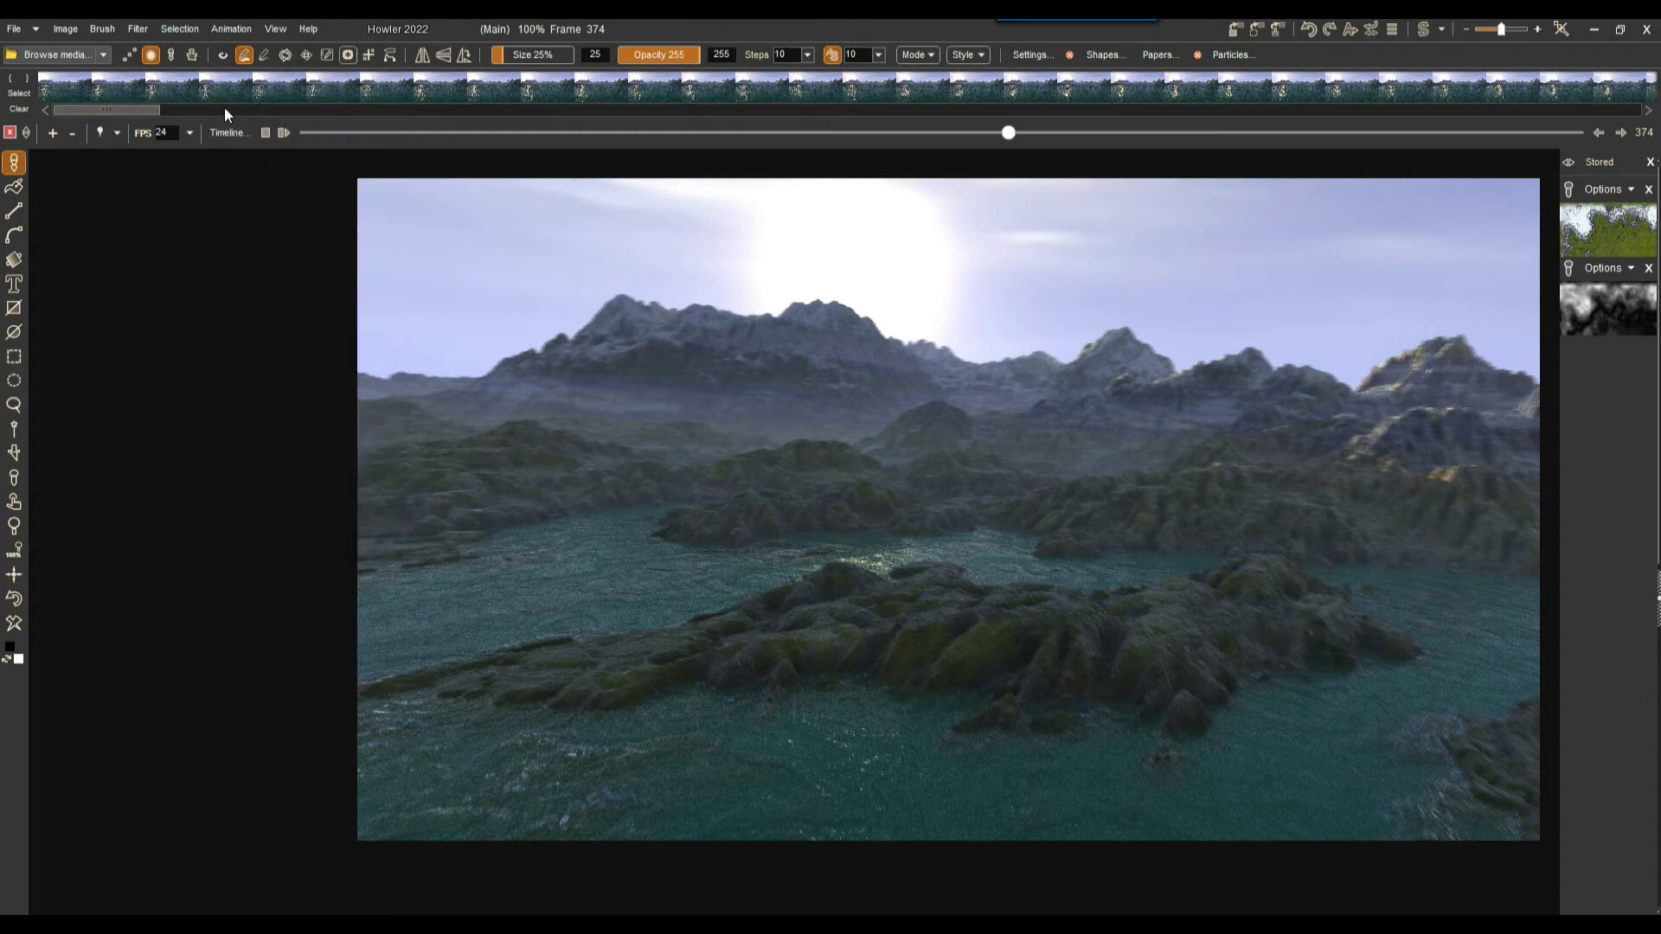
drag(158, 107, 1588, 87)
click(1570, 88)
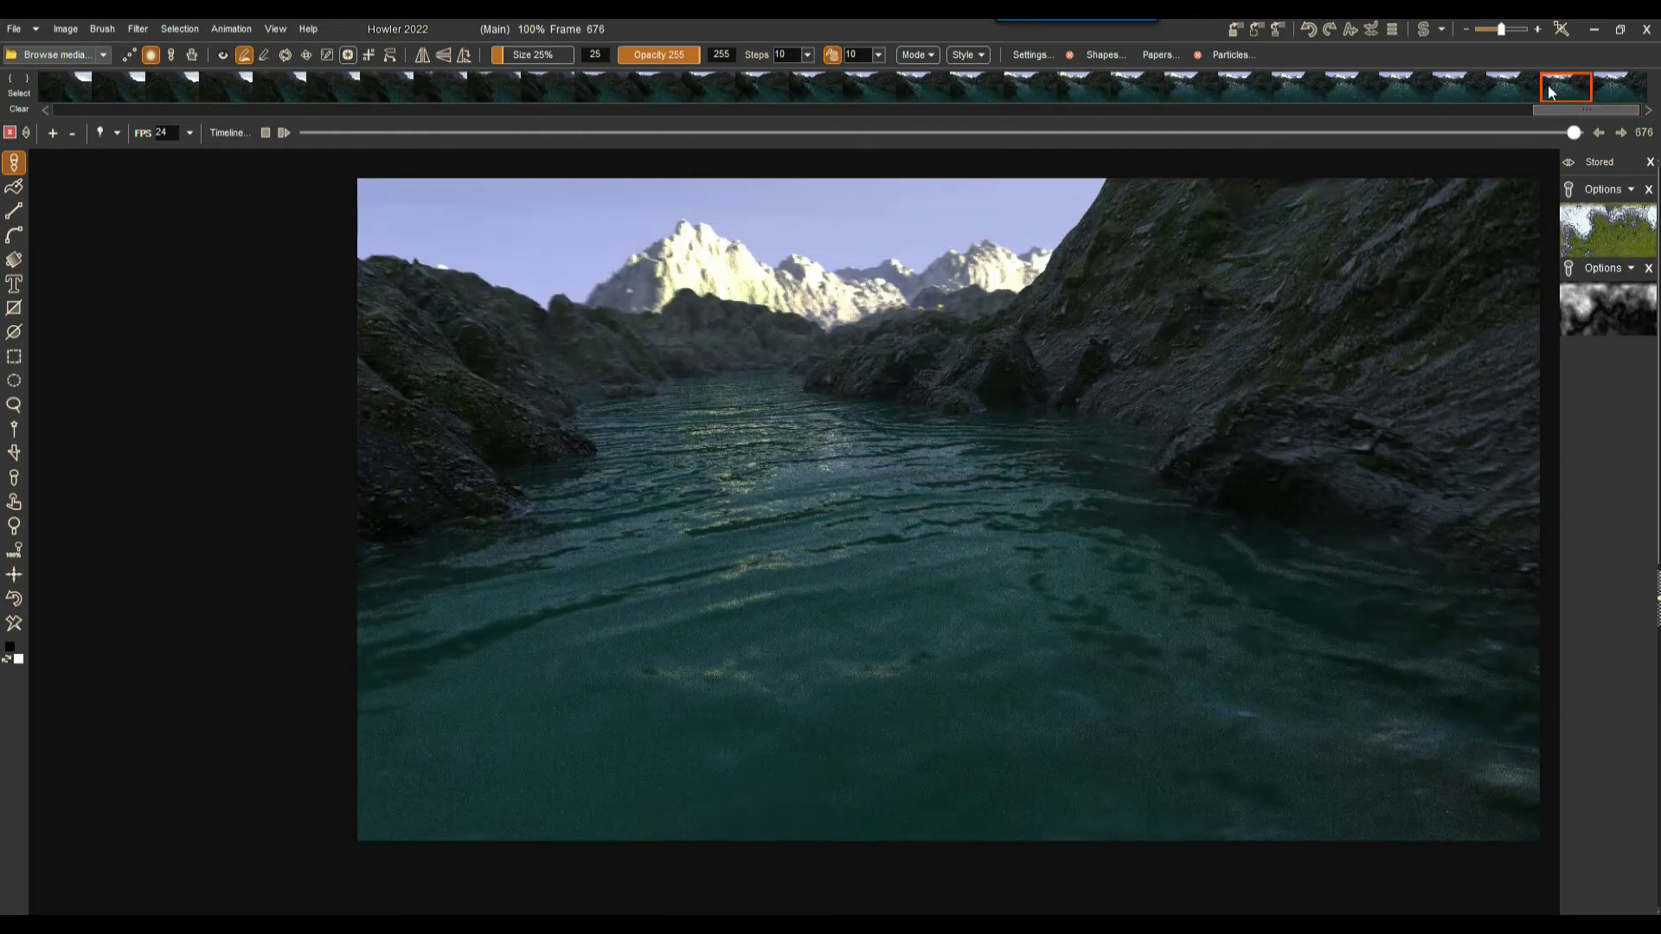
click(1228, 89)
click(1088, 88)
click(1471, 90)
click(1589, 95)
click(1626, 95)
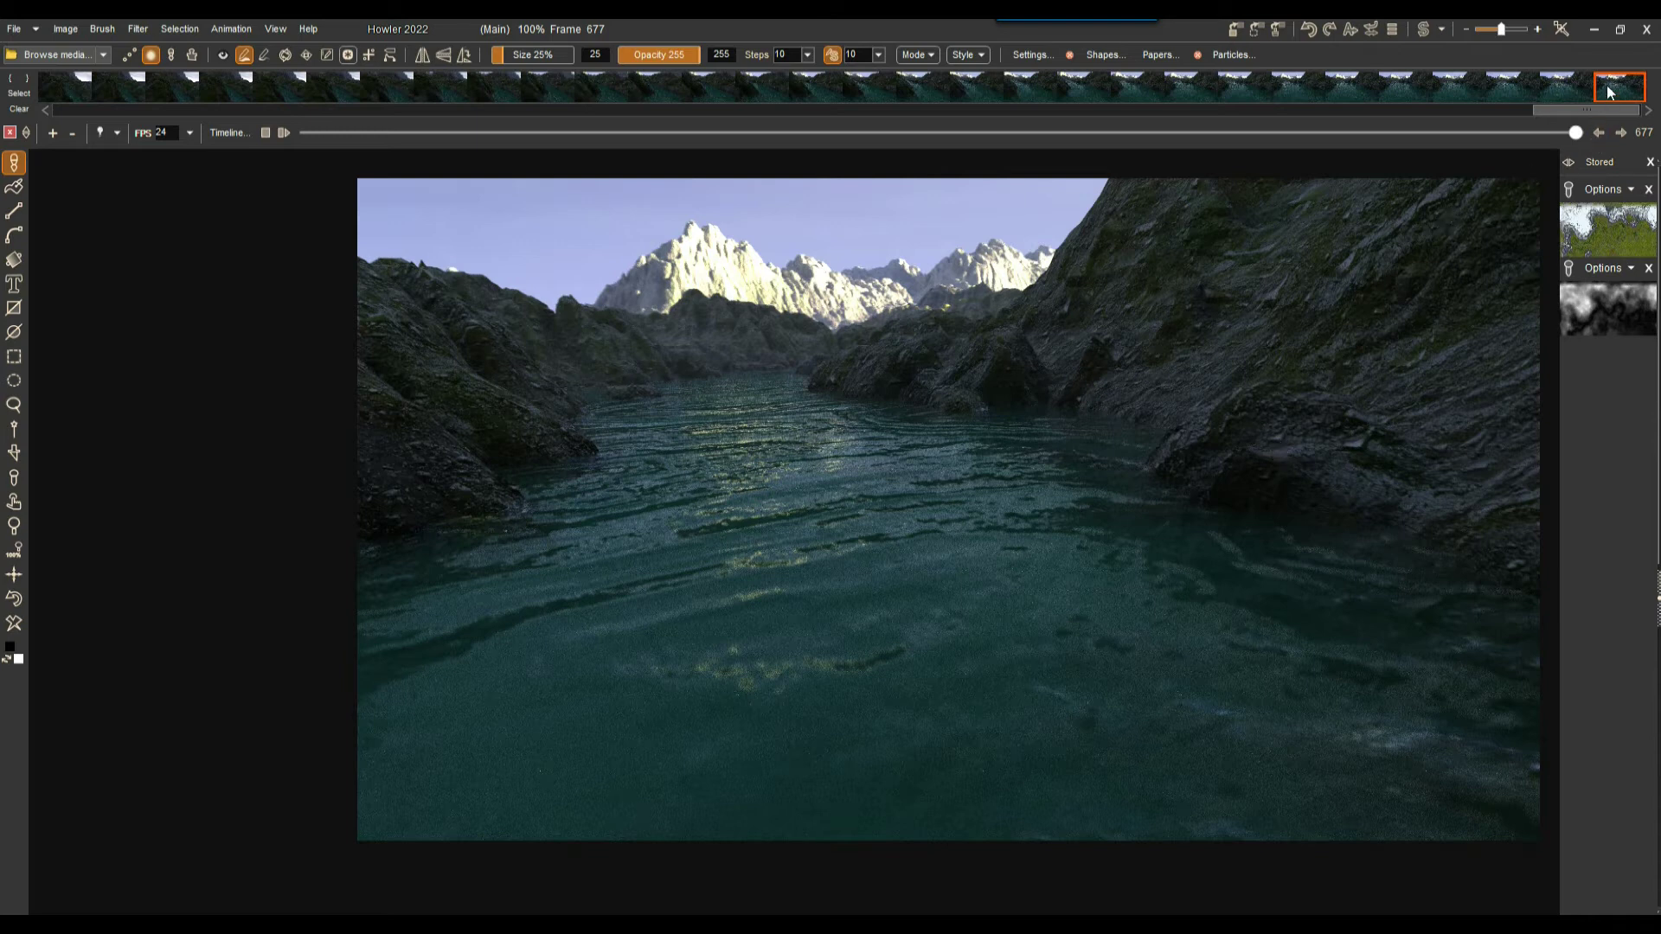
click(1298, 87)
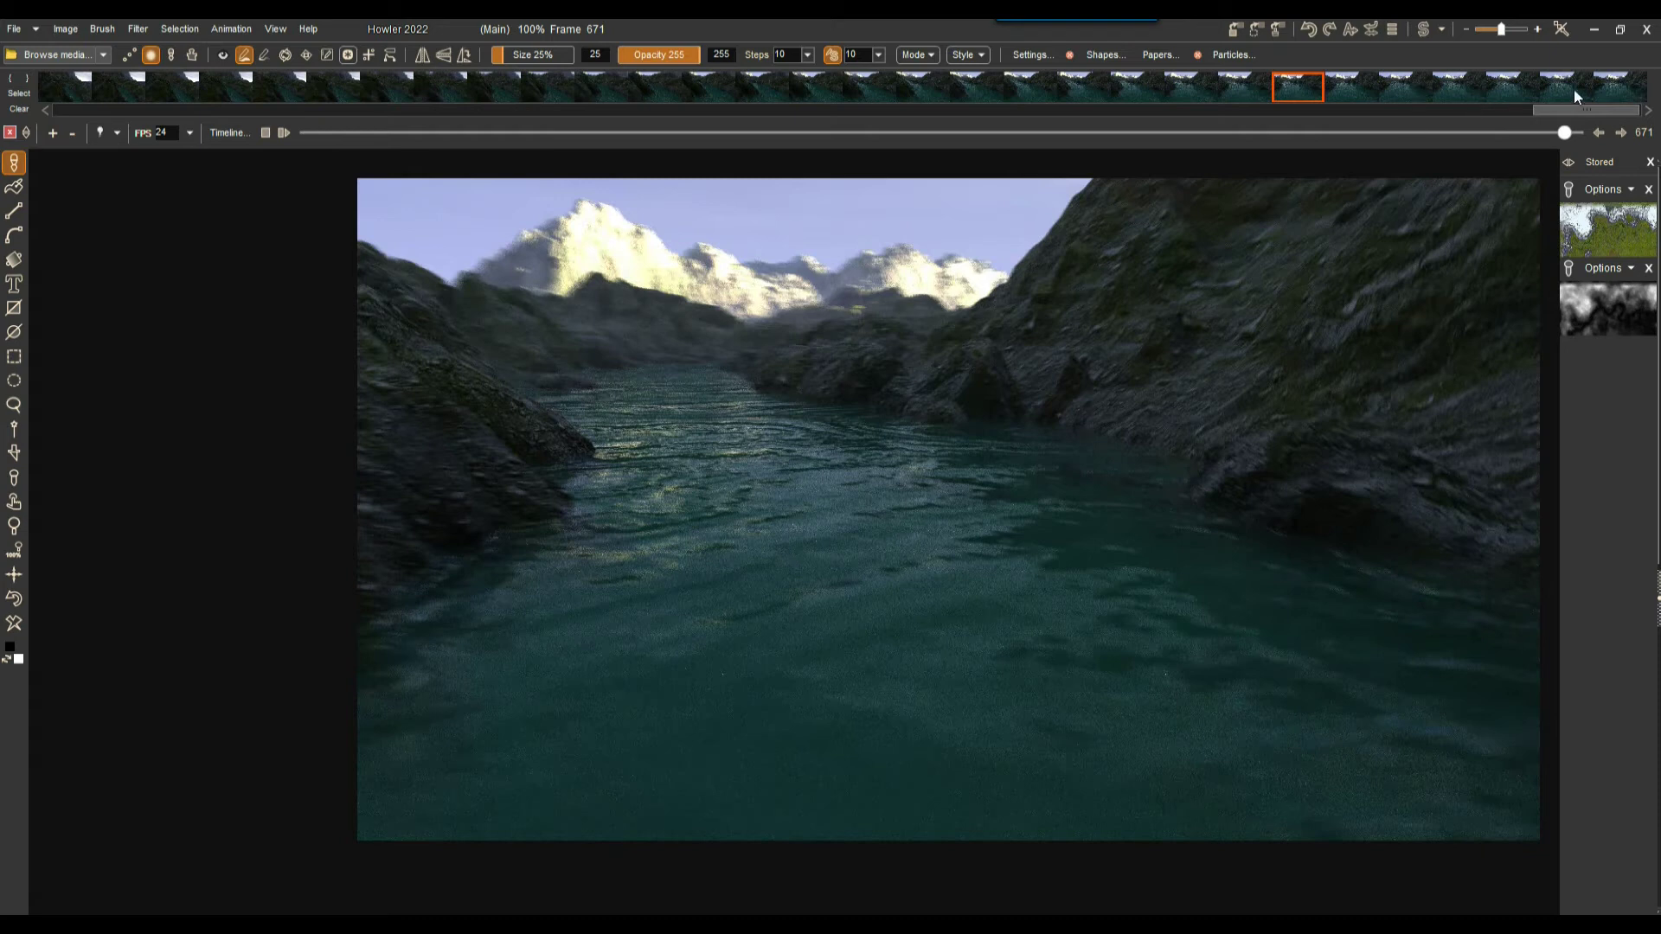
click(1619, 88)
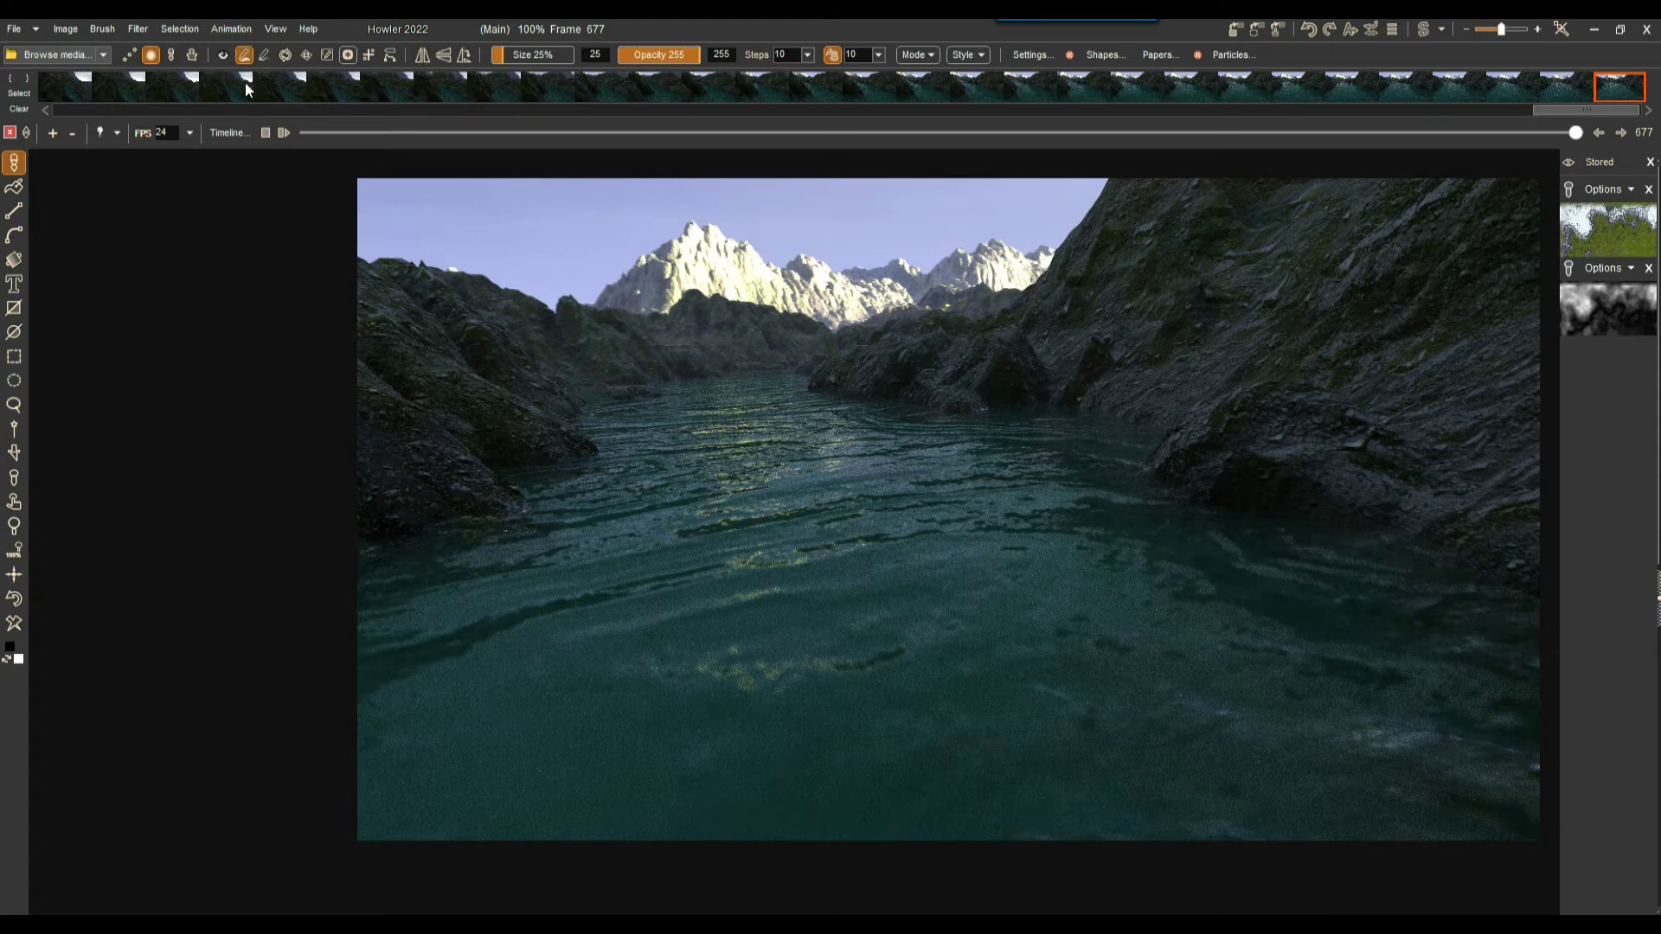
- Free the current animation from memory and confirm the removal
click(231, 28)
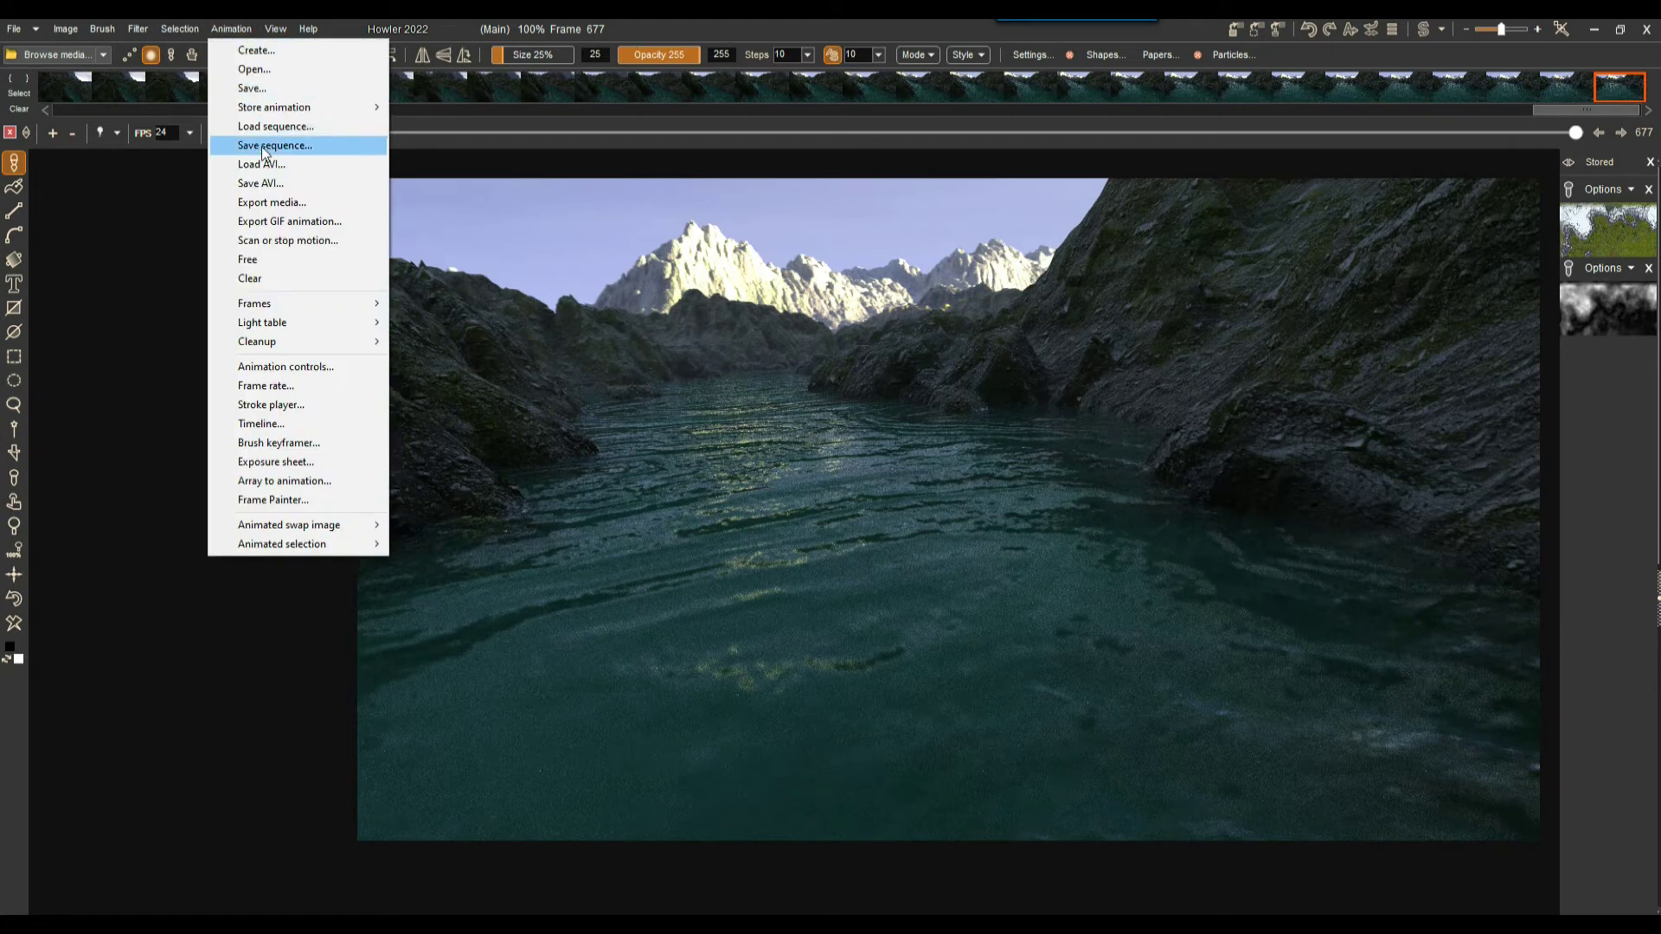
click(272, 258)
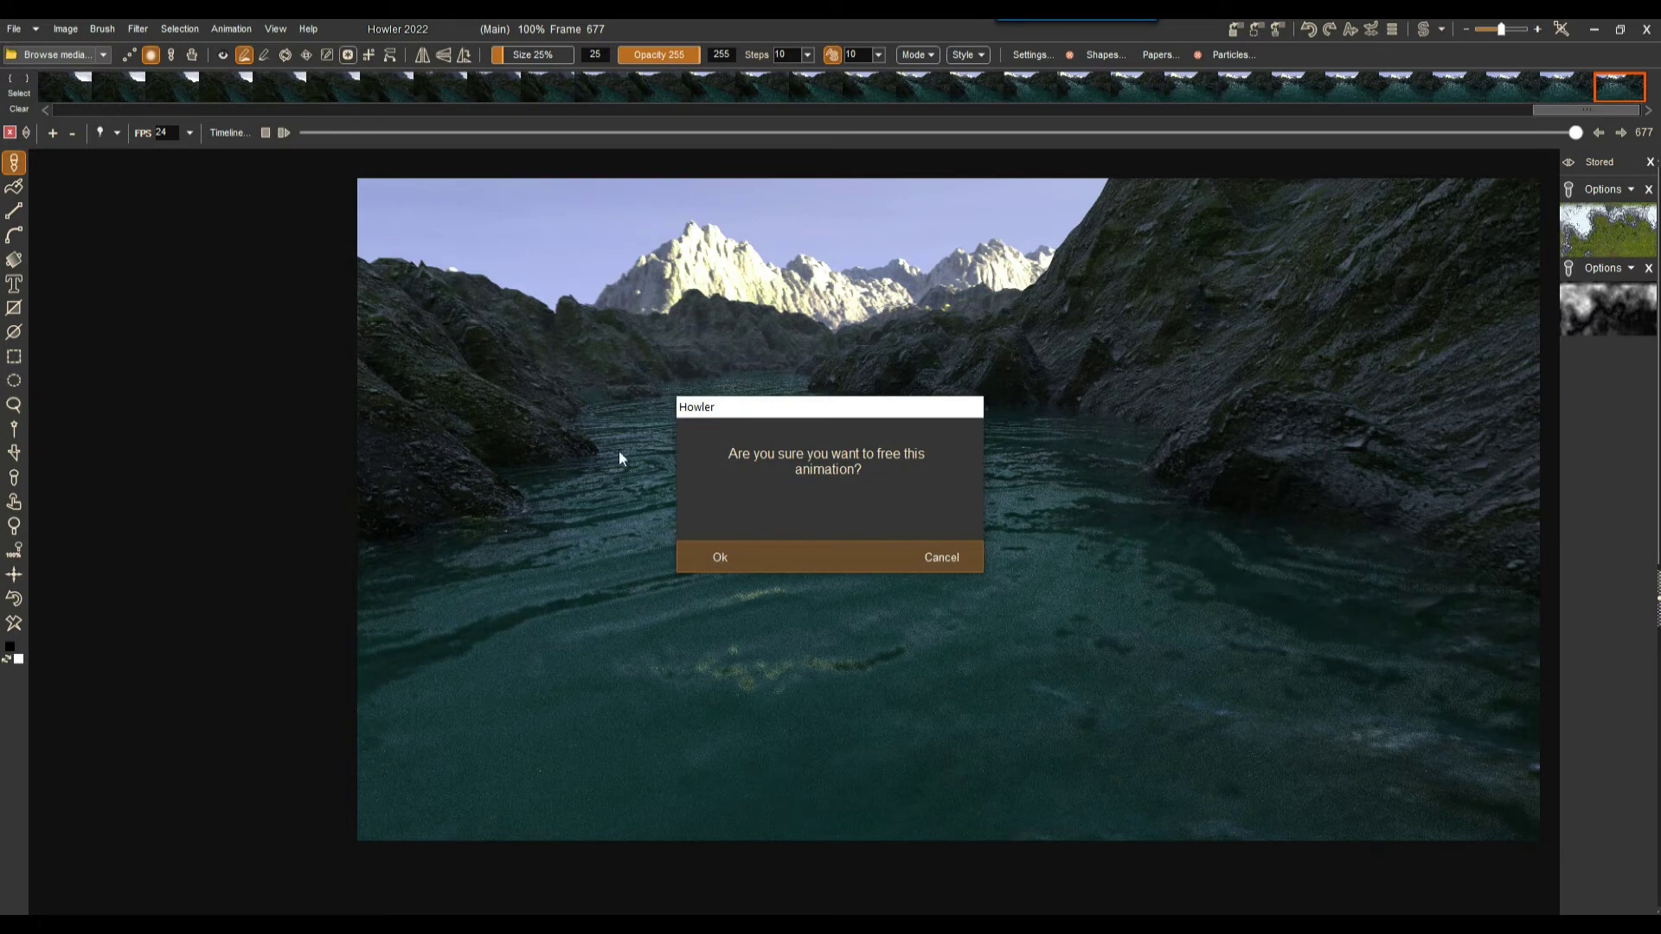
click(721, 558)
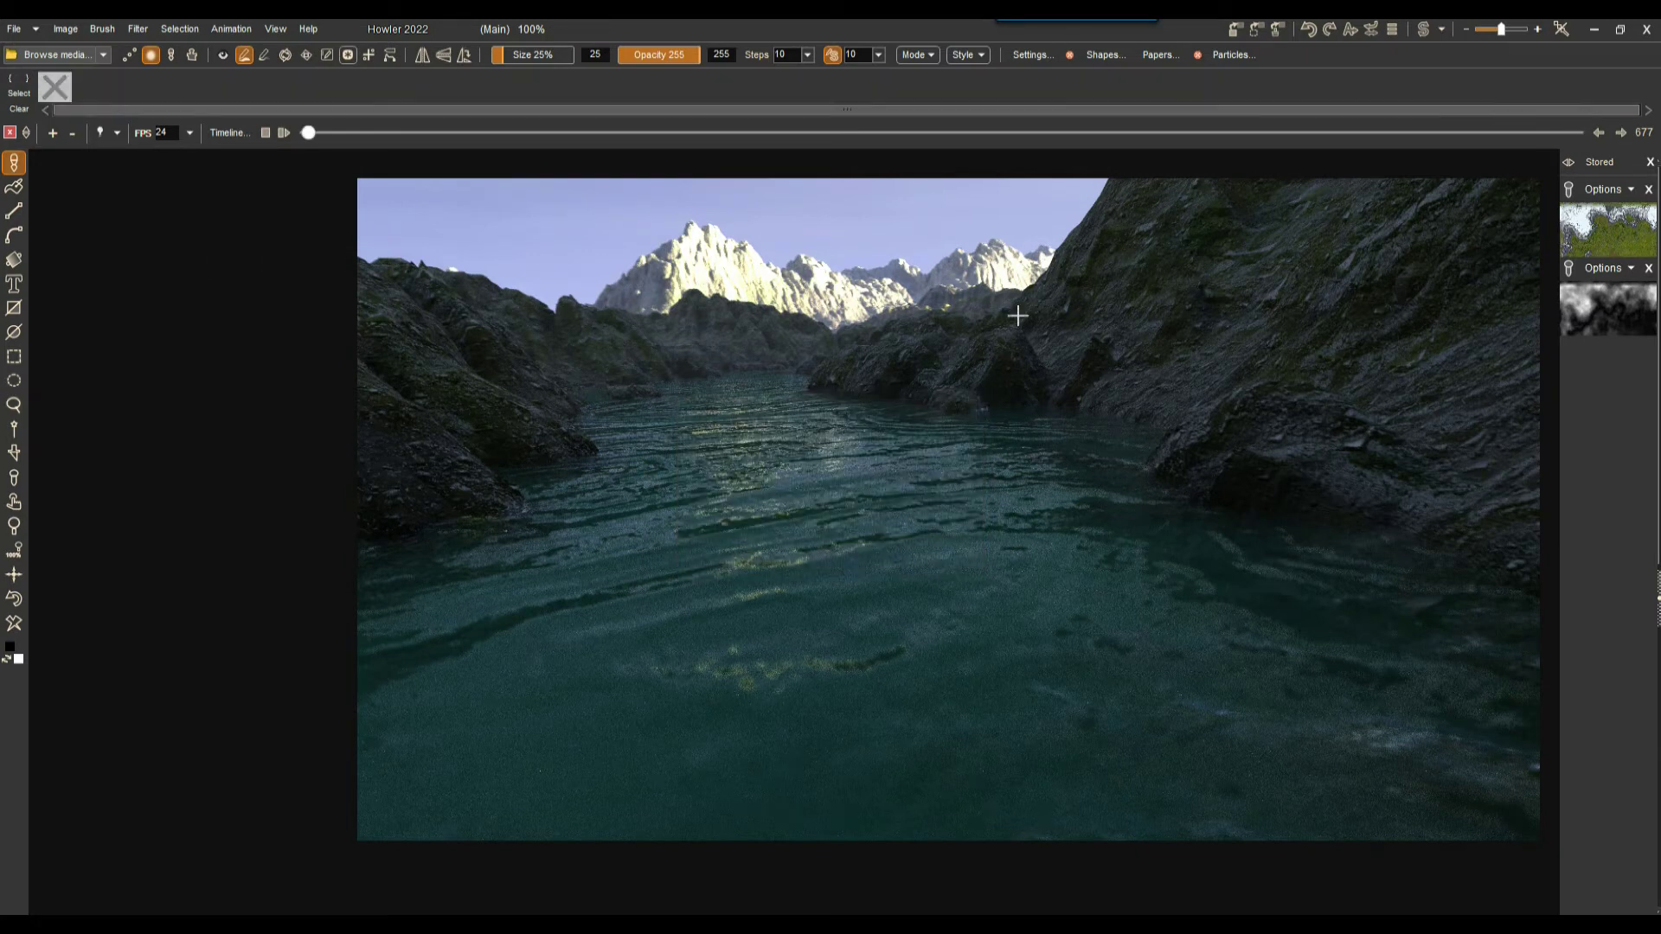
- Restore the stored grayscale elevation map to the main image and the stored terrain texture to the swap image, and compare the two
click(1614, 320)
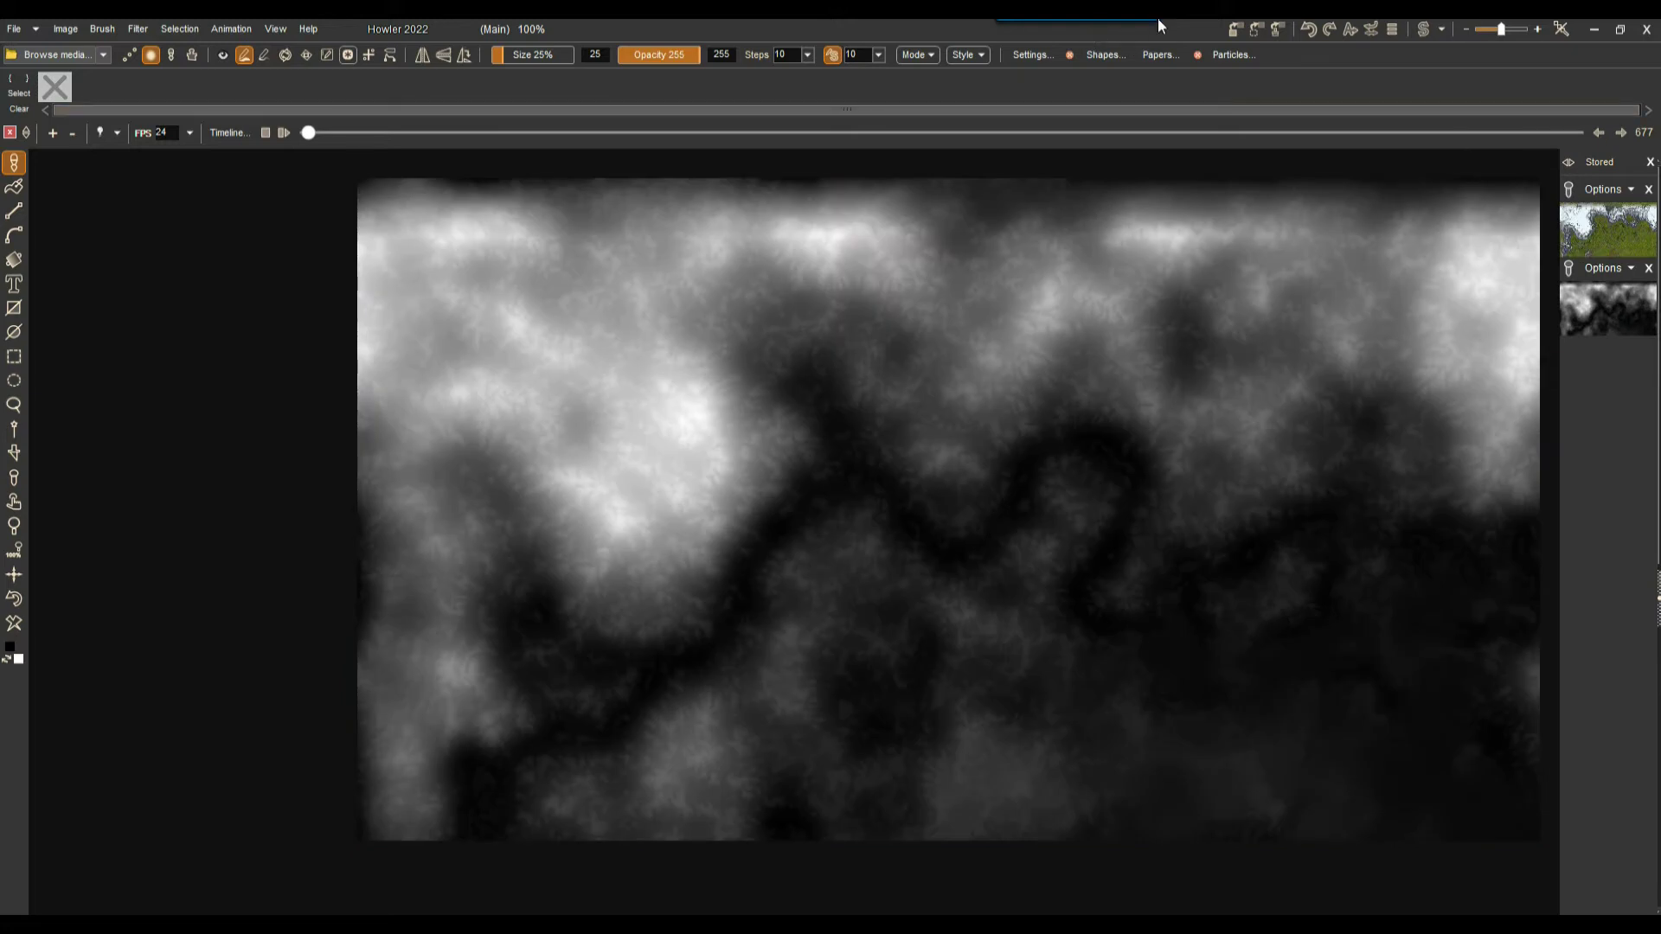
click(1607, 235)
click(1611, 294)
click(1425, 29)
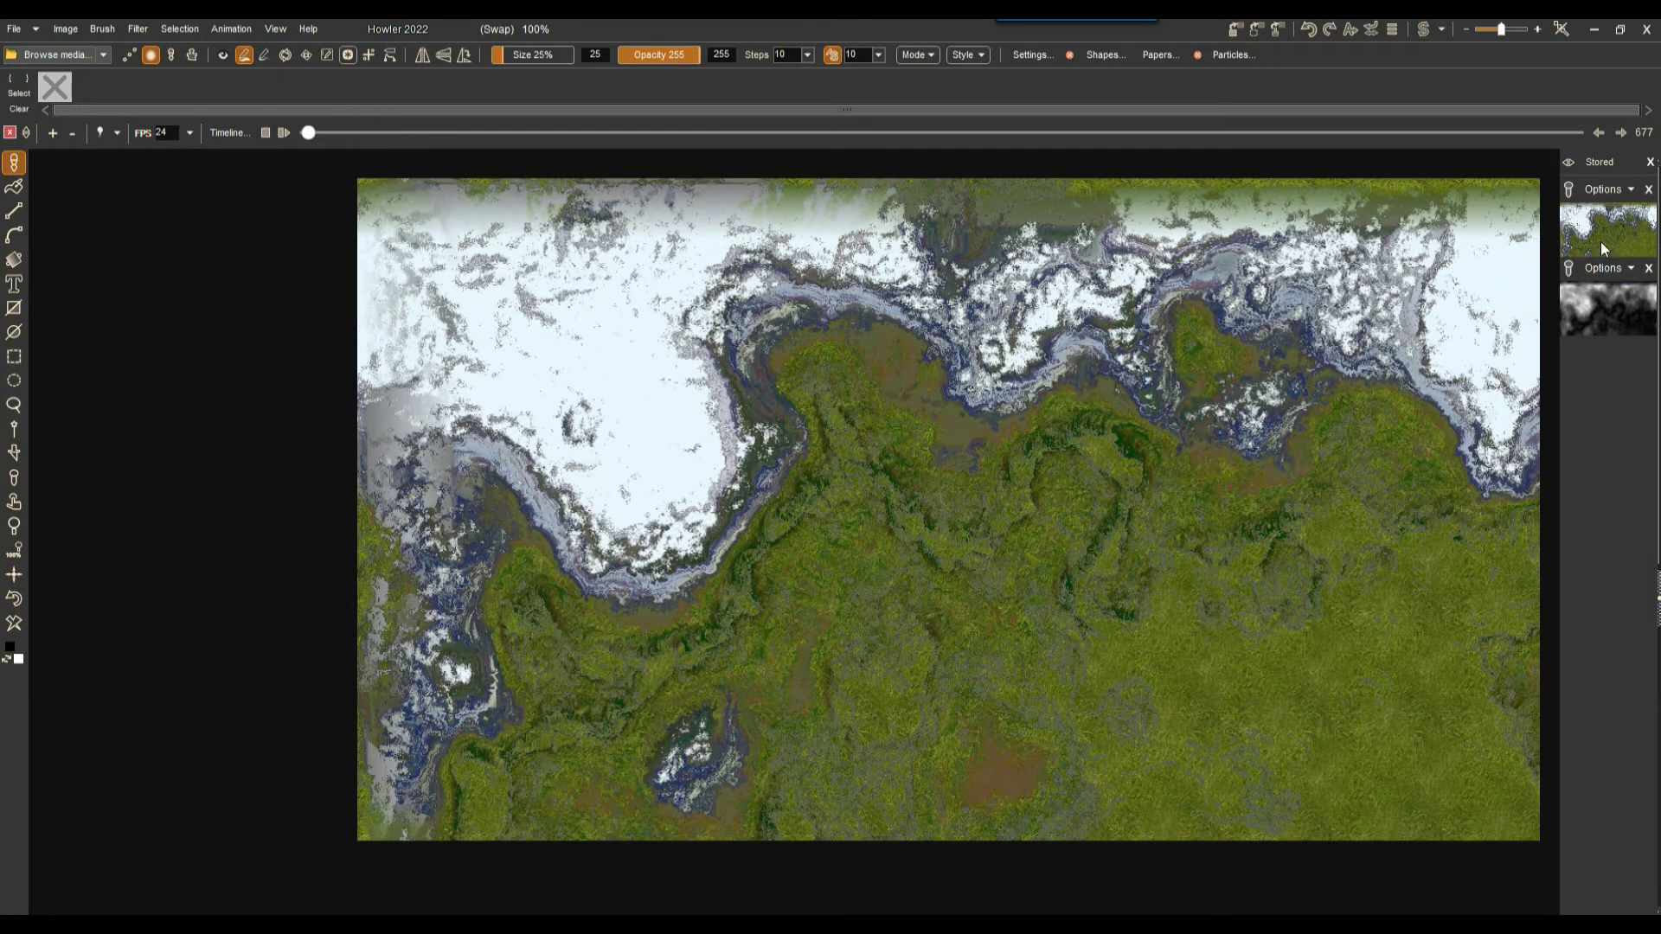
click(1426, 30)
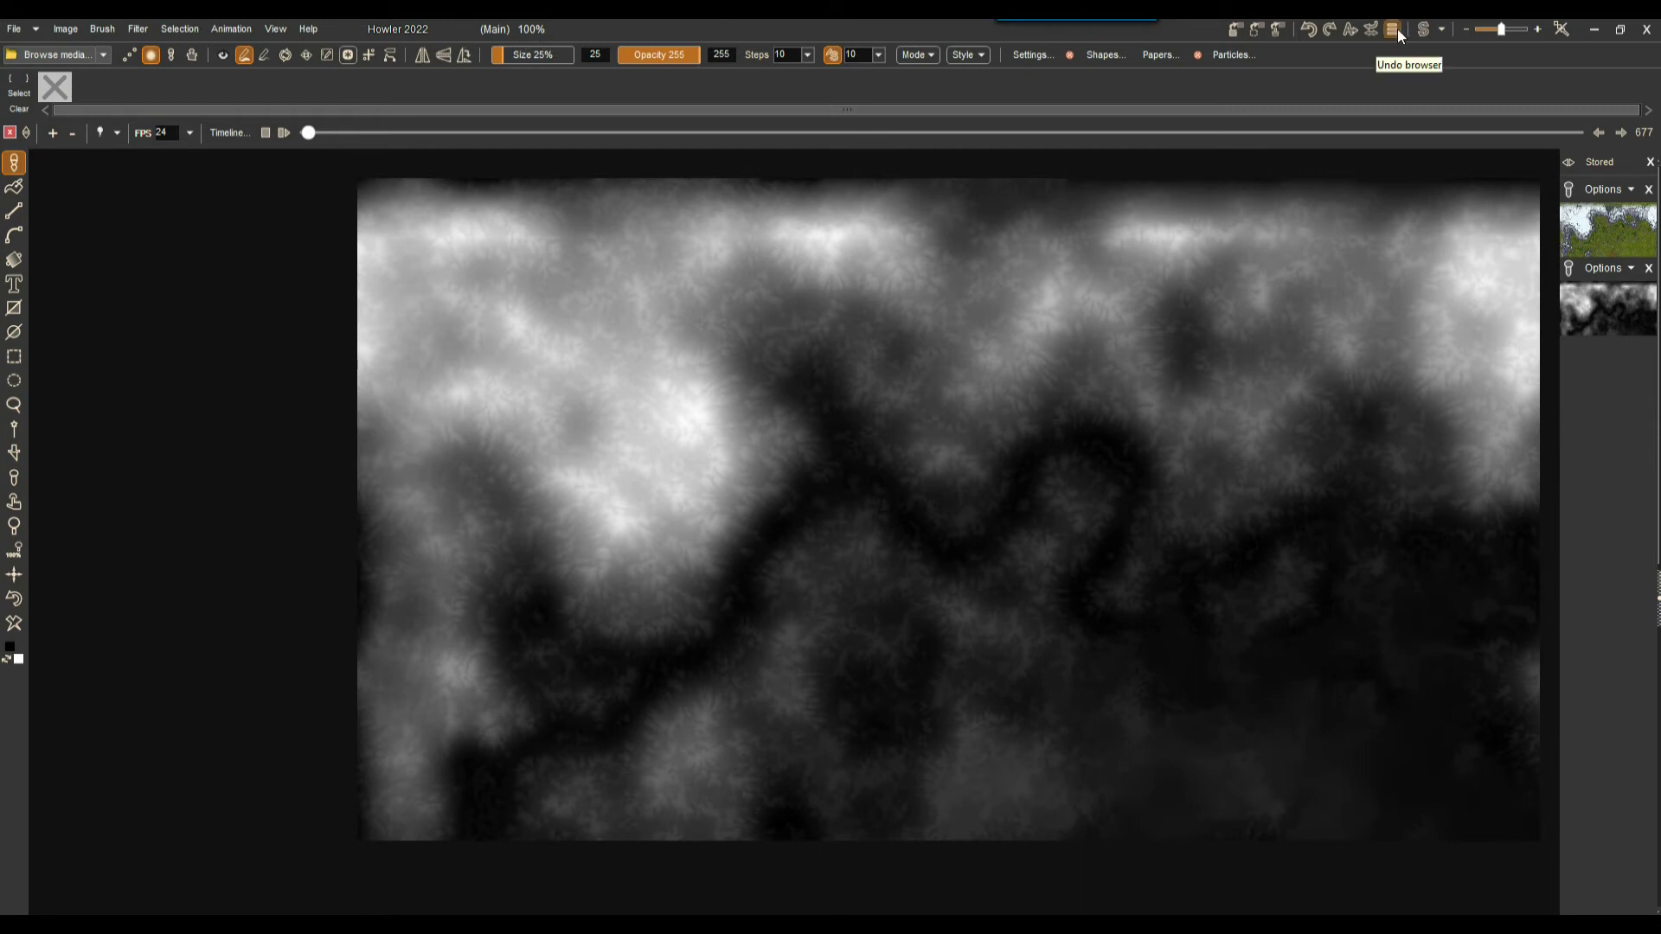
click(1426, 31)
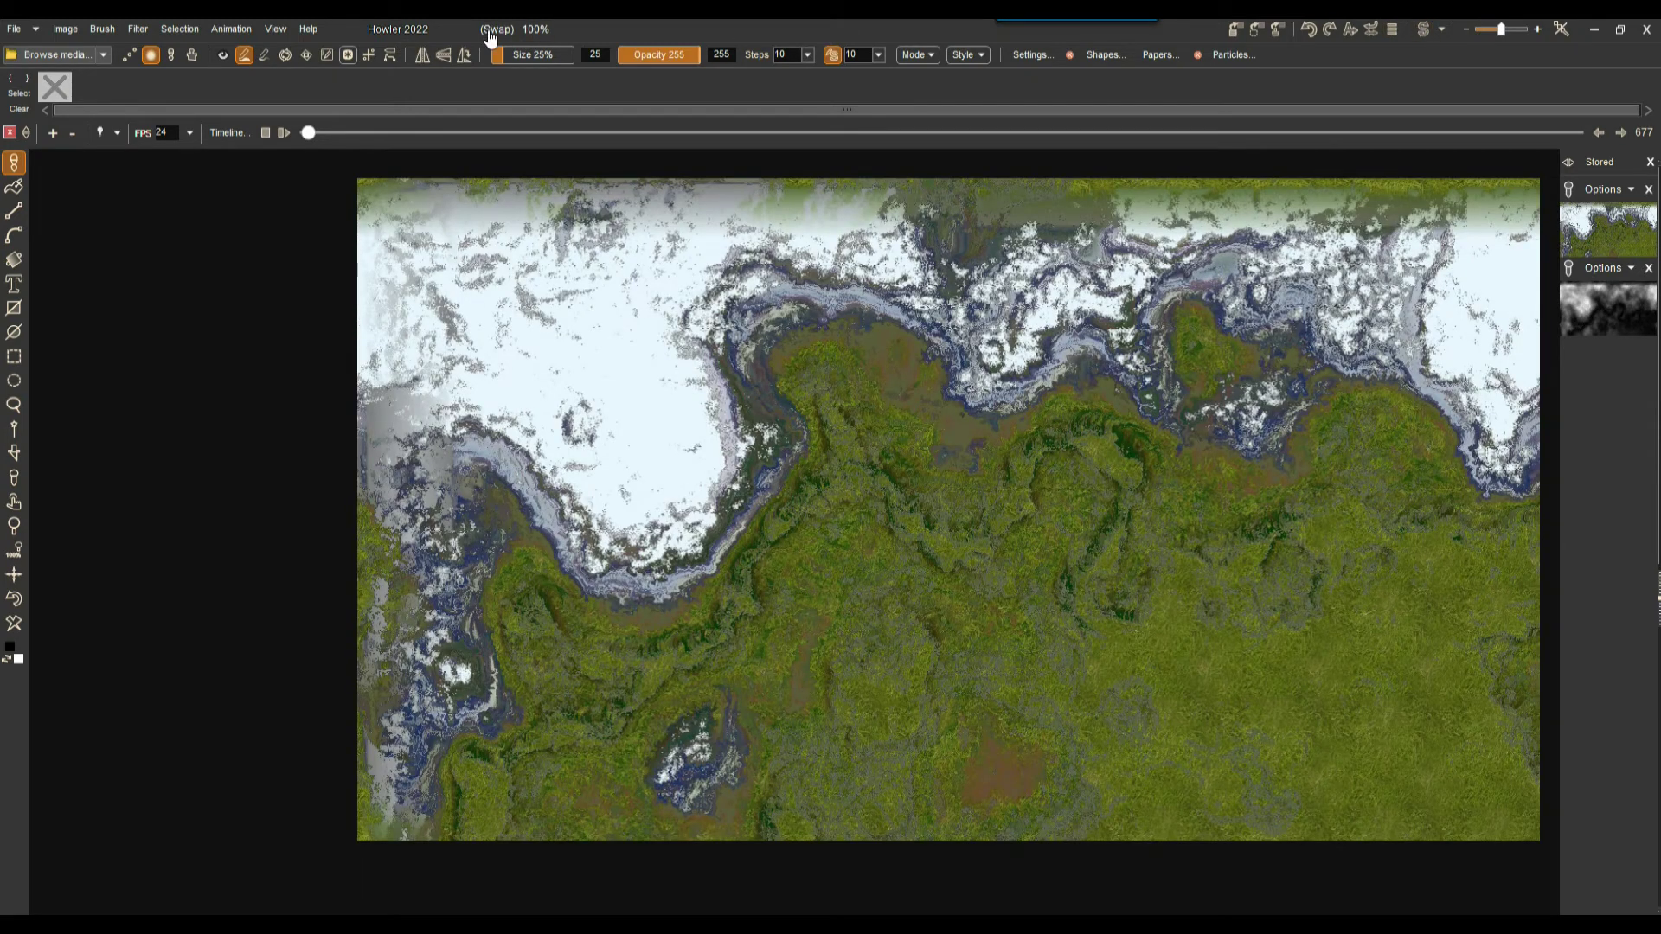
click(1425, 31)
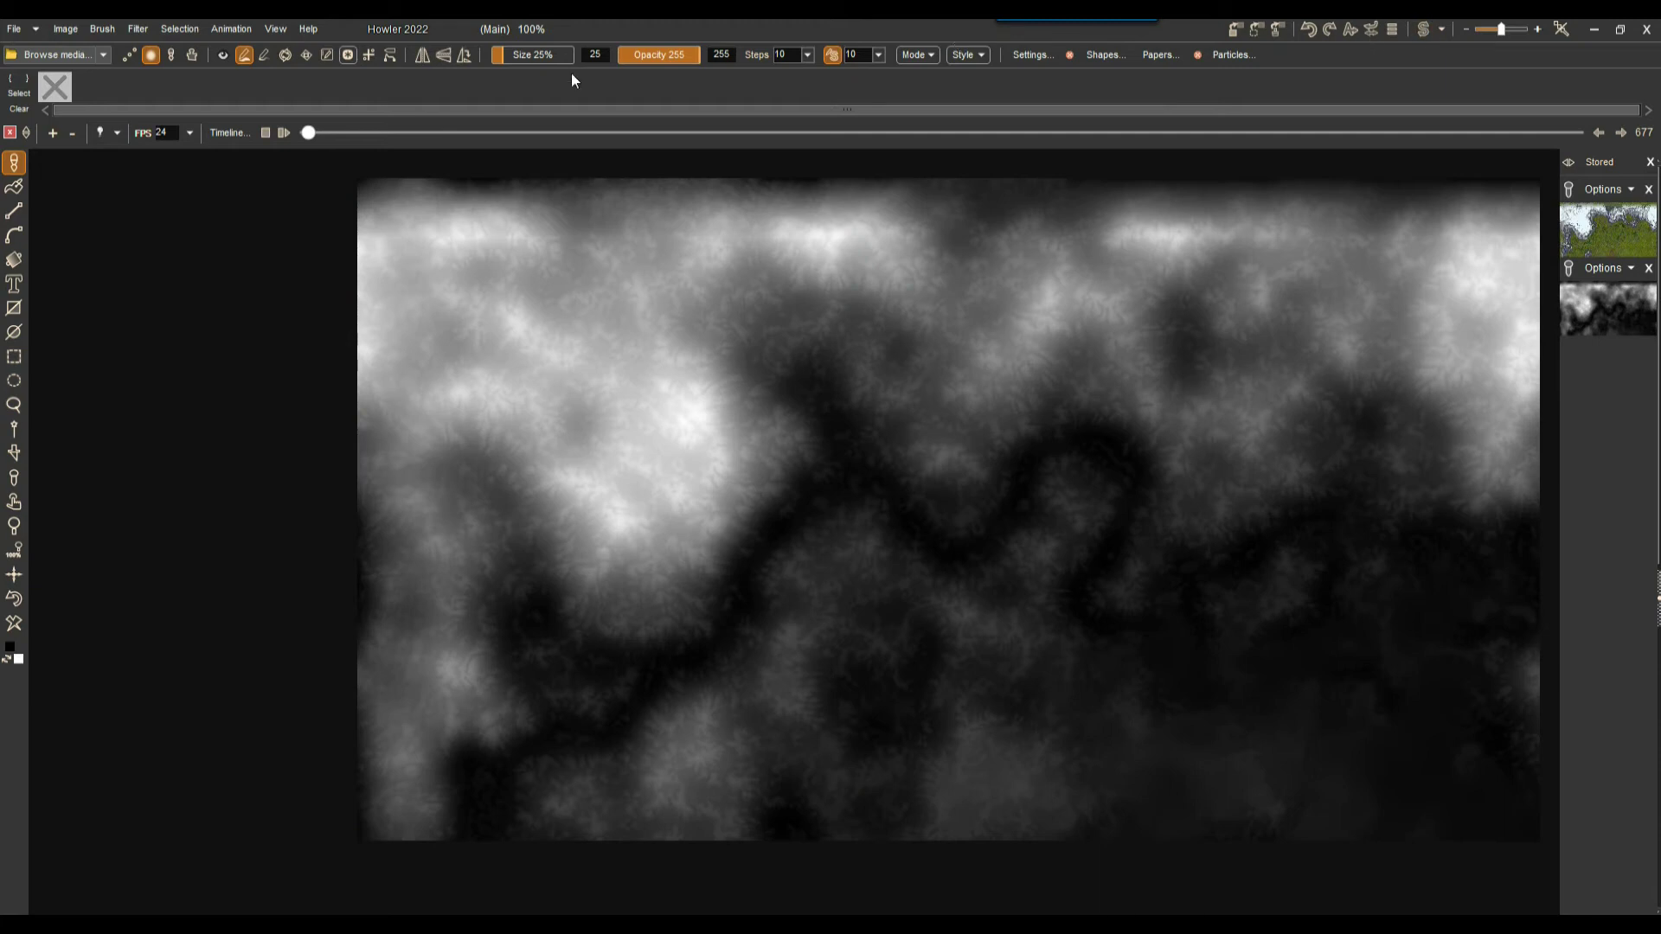
- Create a new 678-frame animation at 24 fps, initialized with copies of the current frame
click(232, 31)
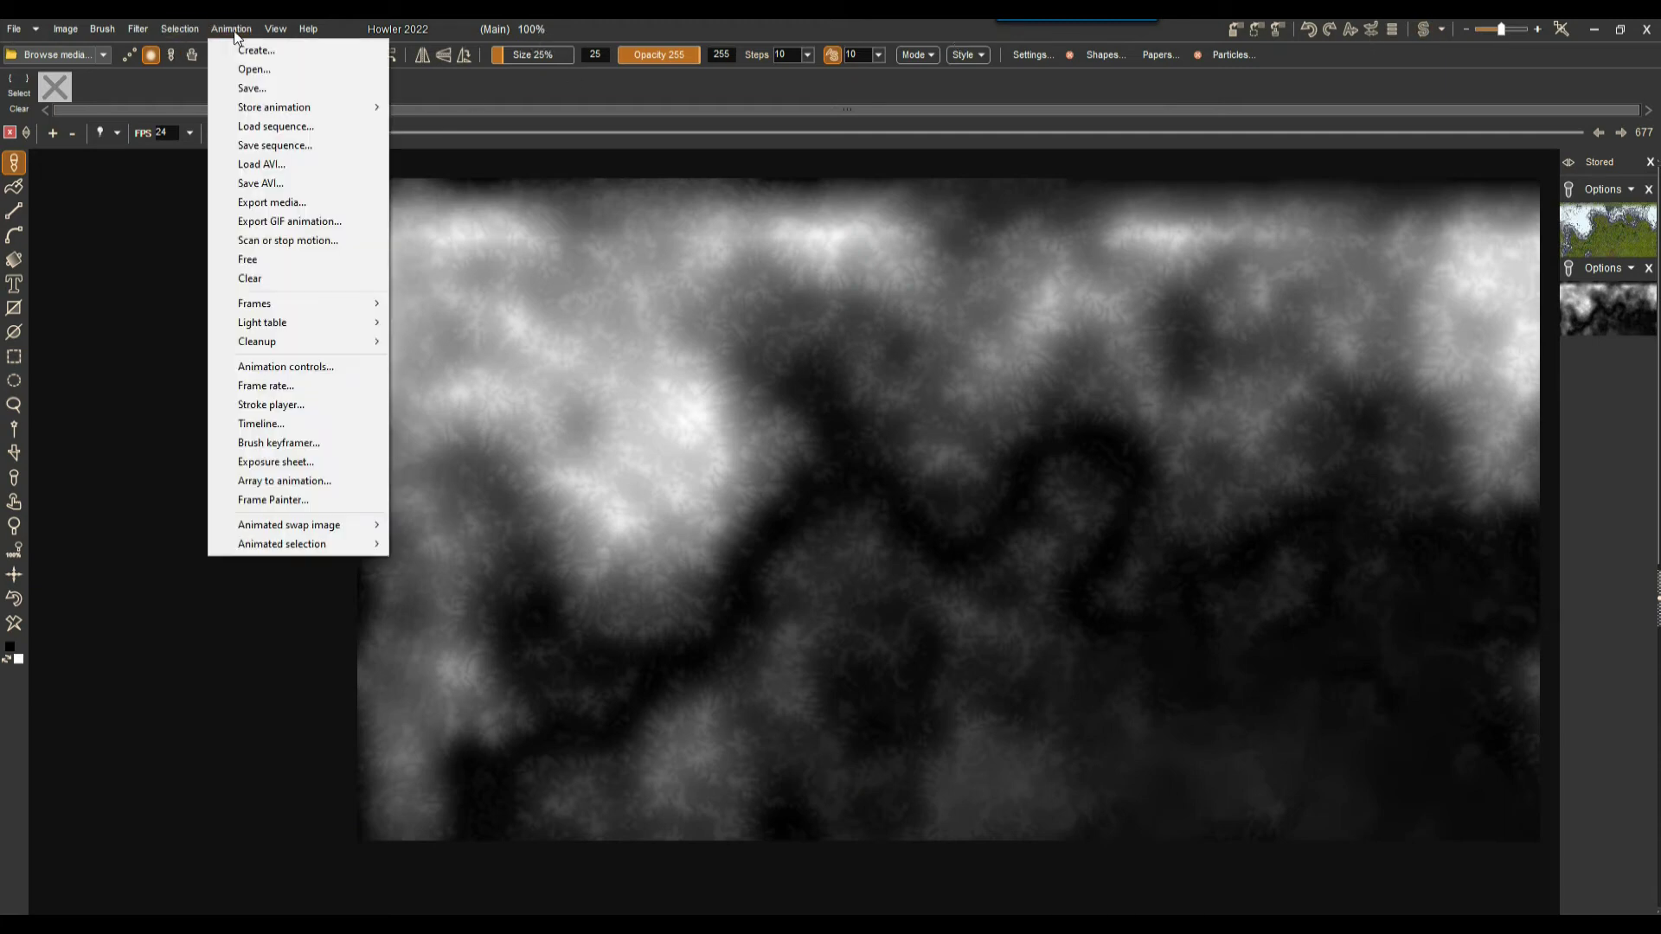
click(246, 51)
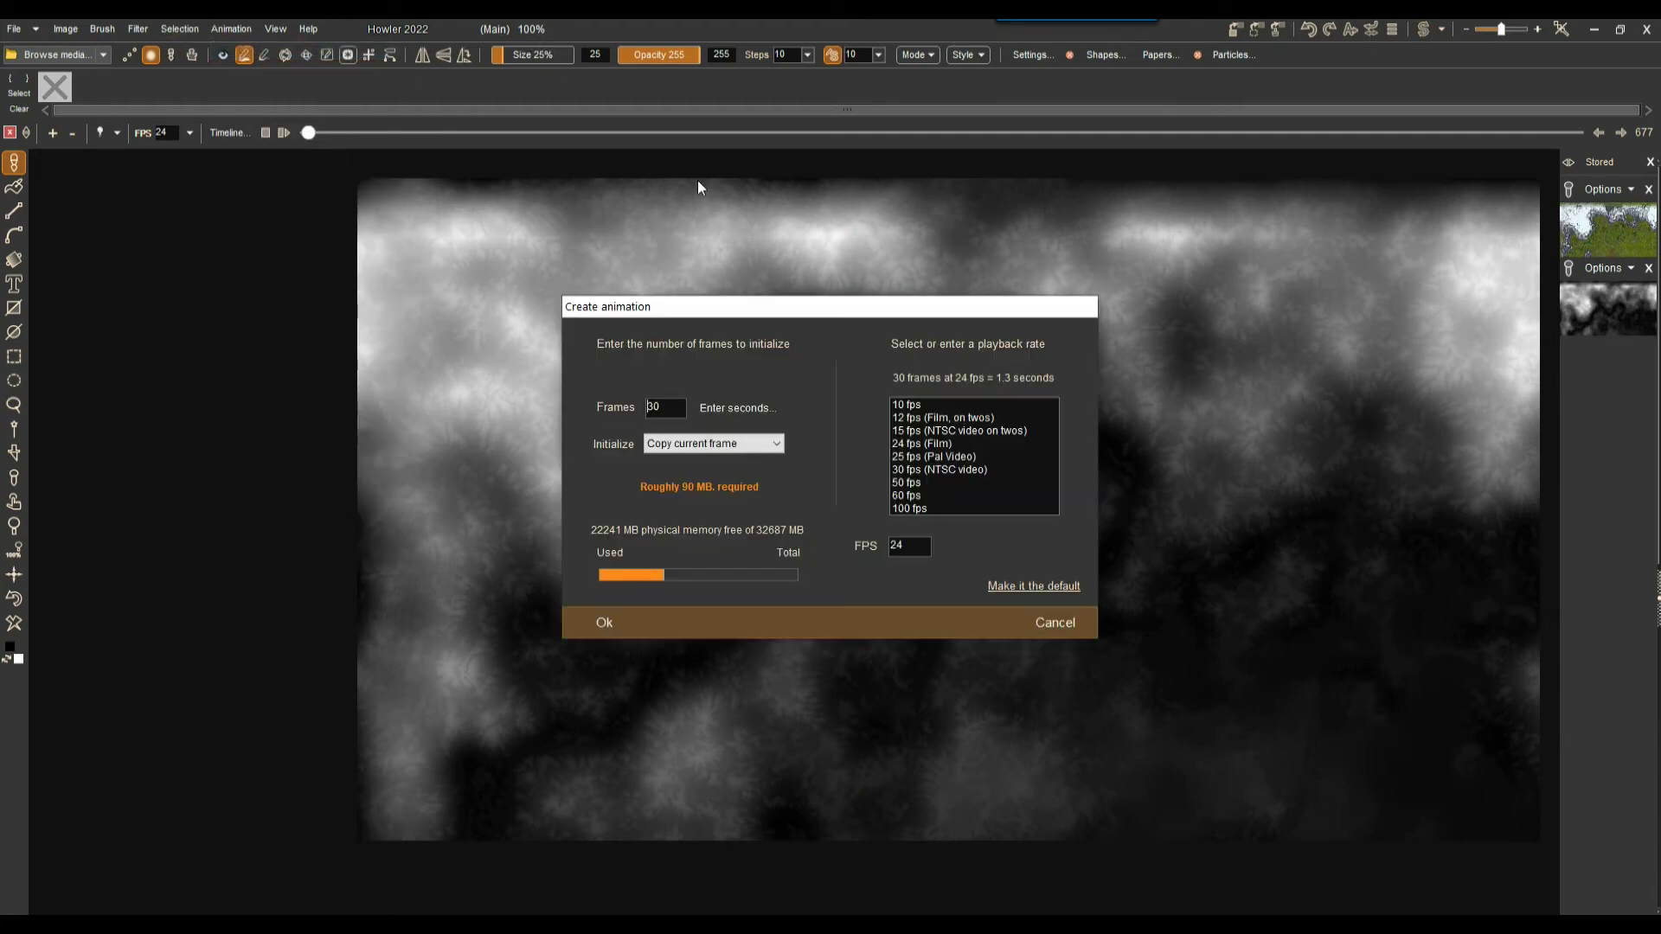
drag(676, 410, 582, 409)
text(678)
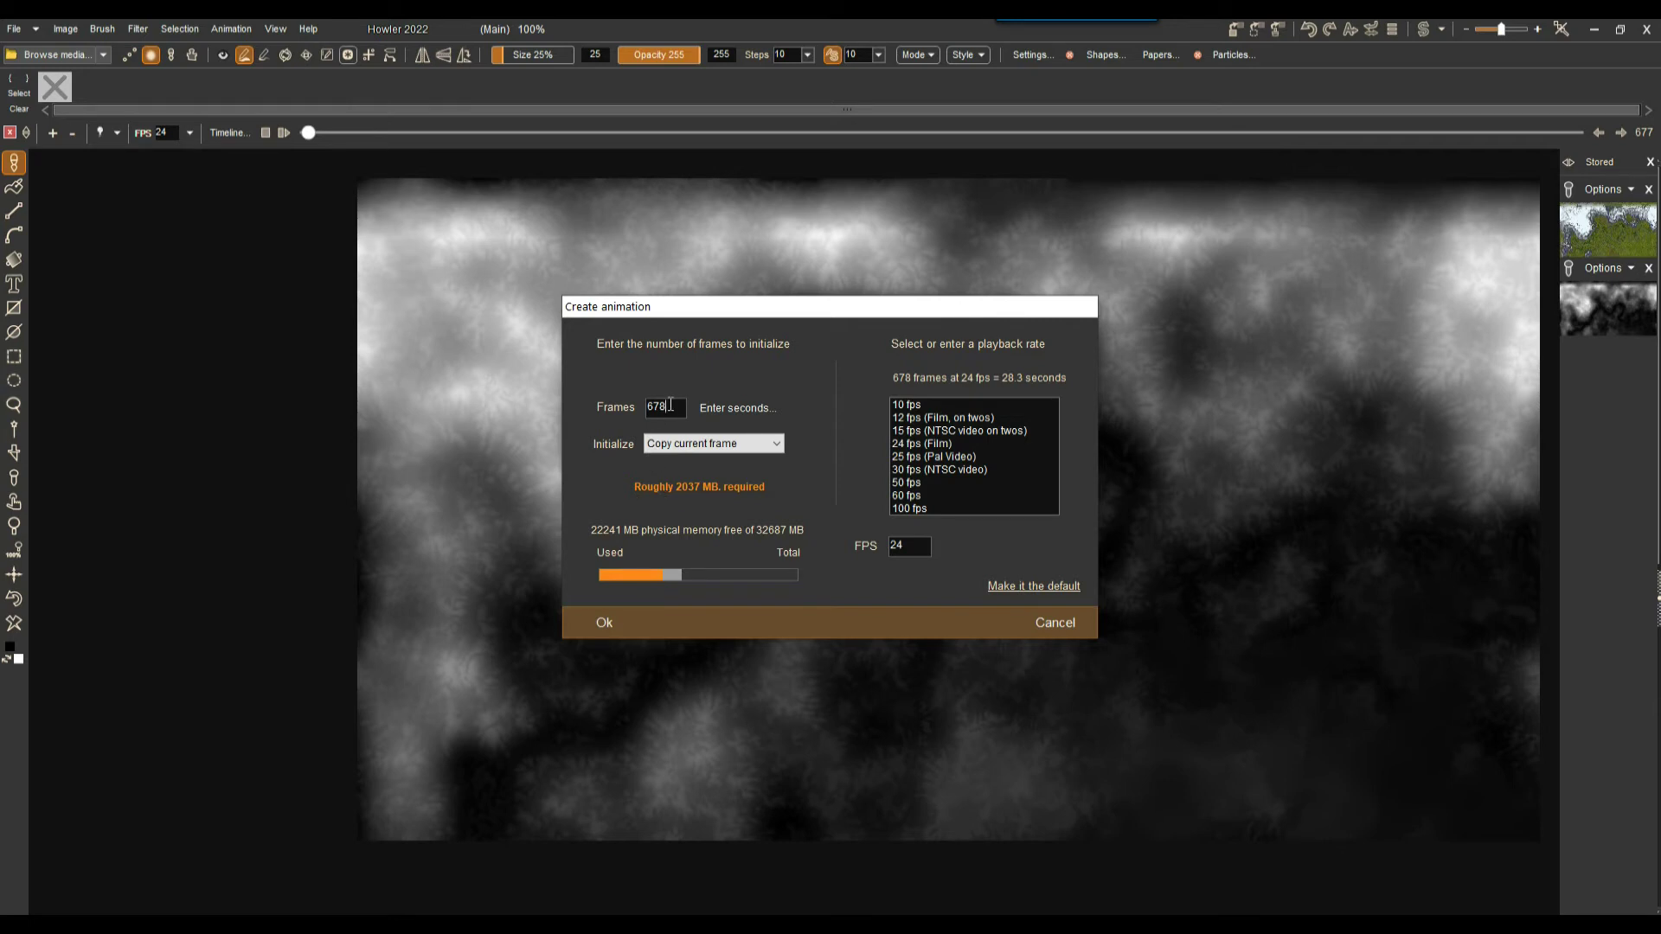
text(9)
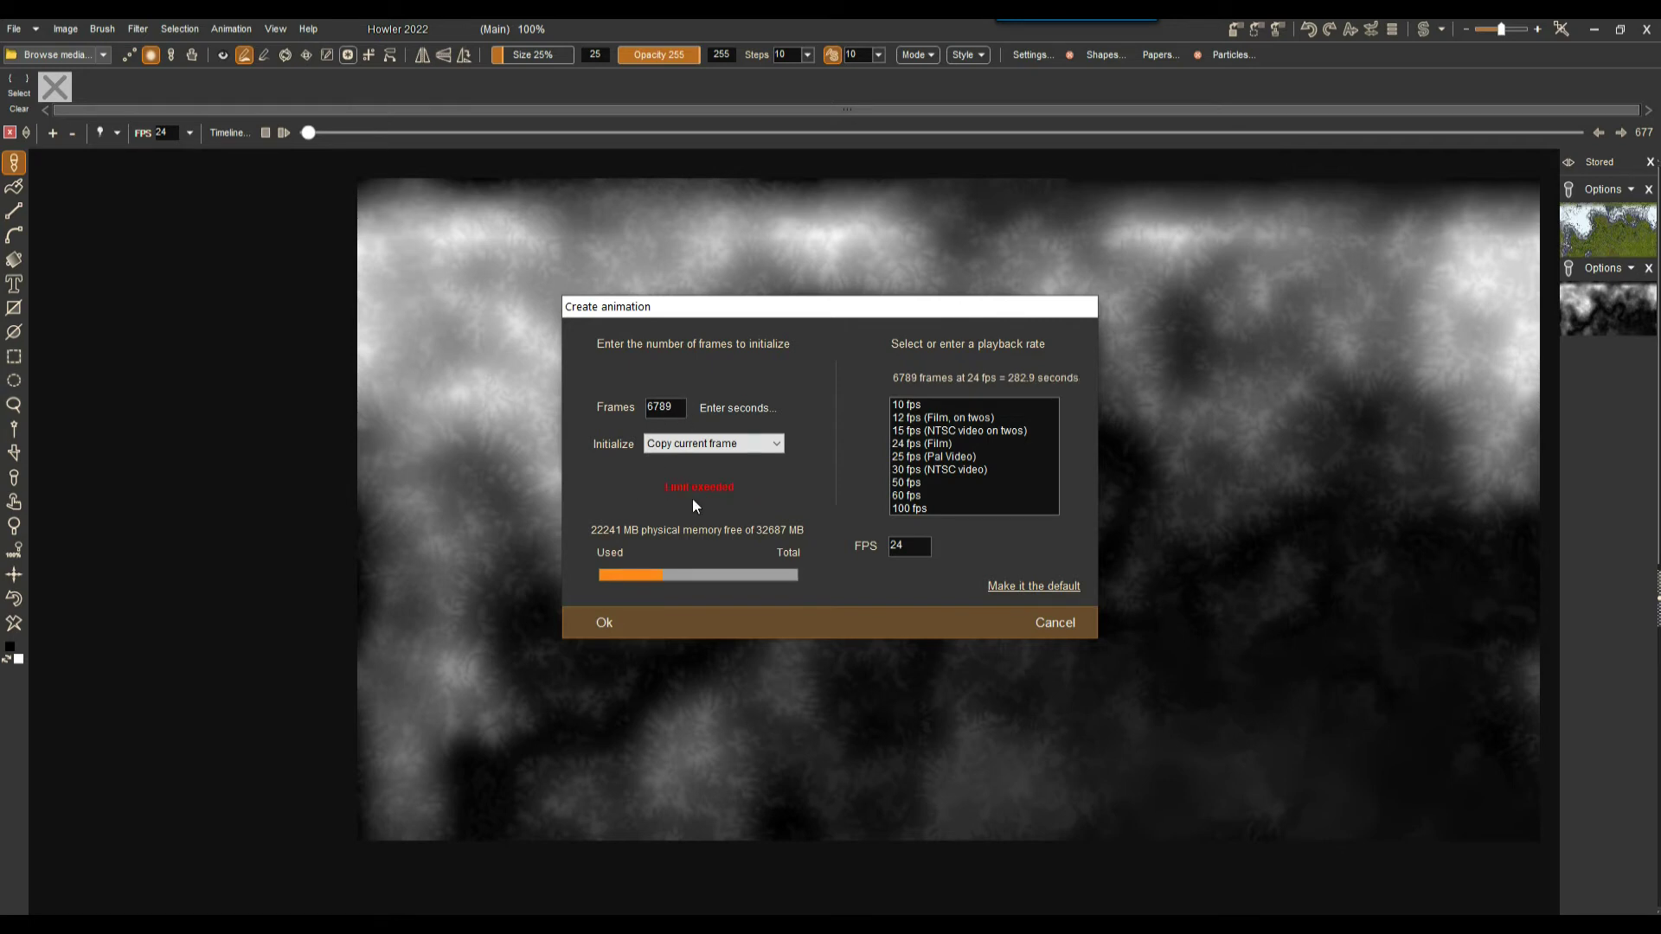
drag(671, 407, 682, 406)
key(BackSpace)
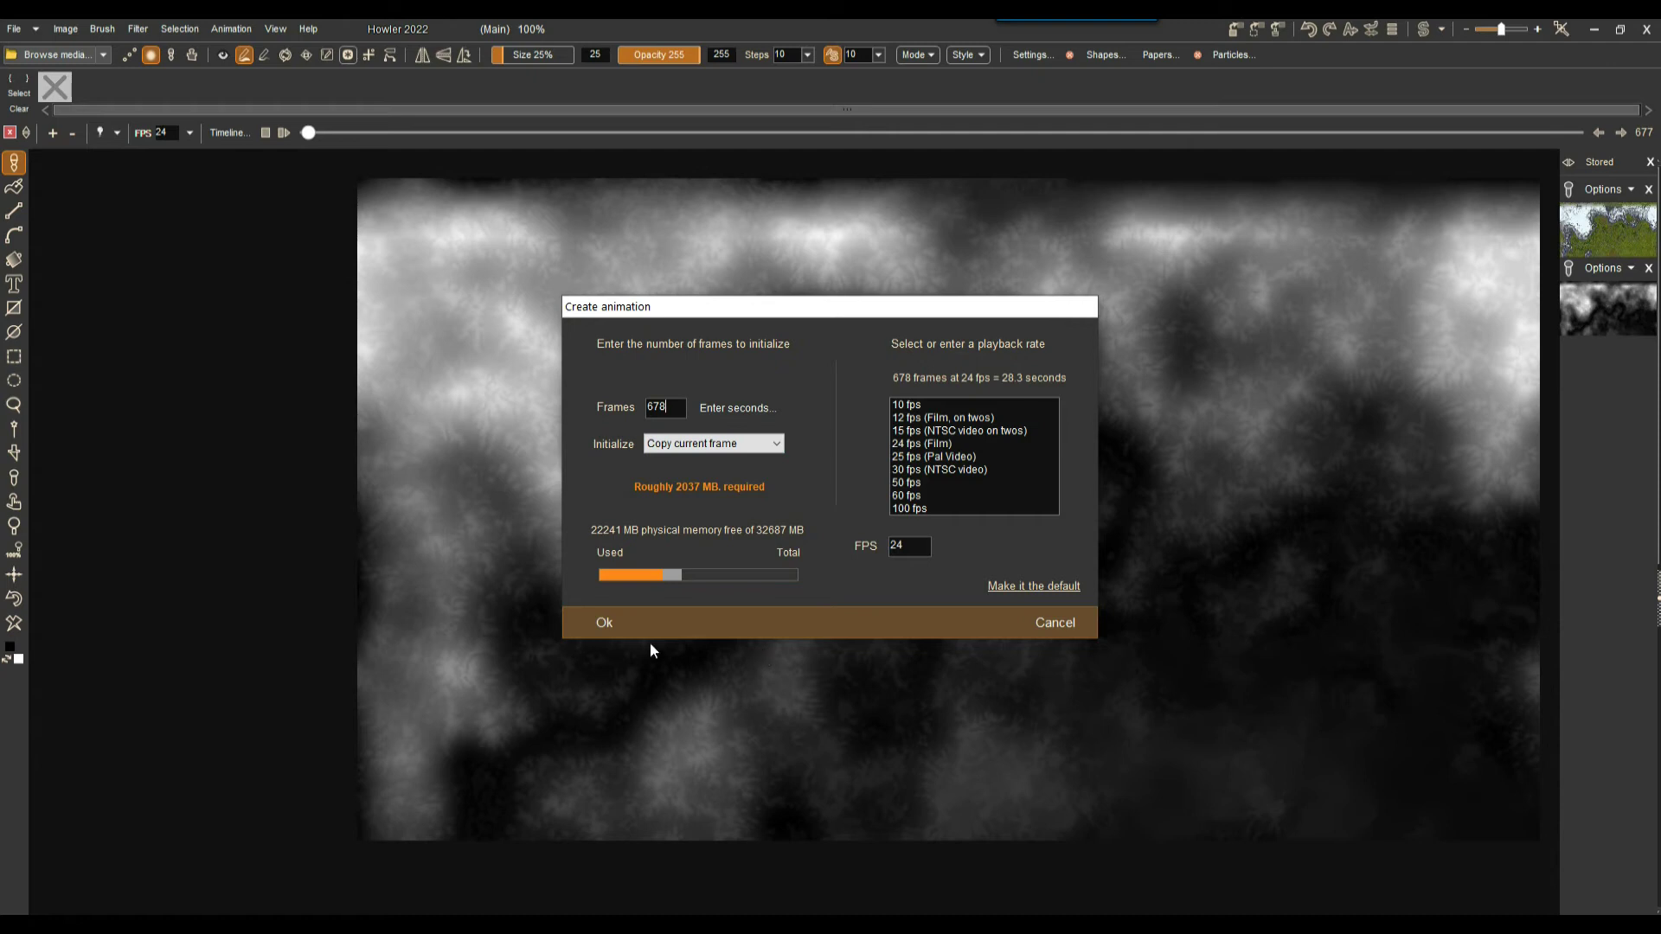
click(608, 623)
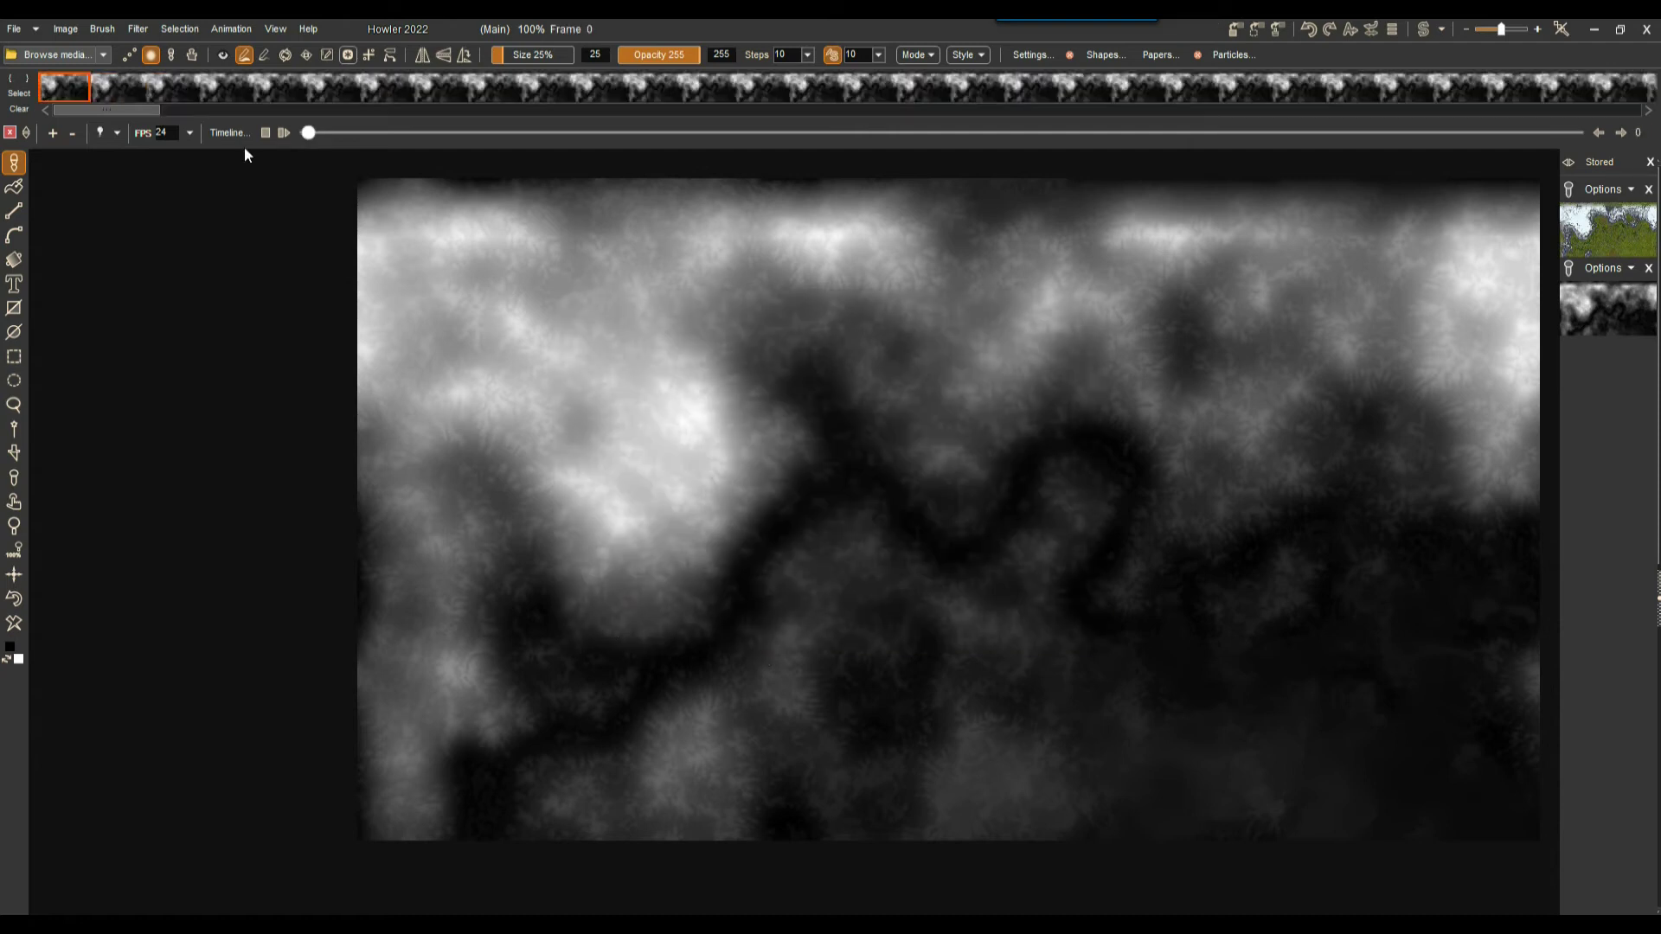
- Switch between the main and swap images to compare the elevation map with the terrain texture
click(1425, 28)
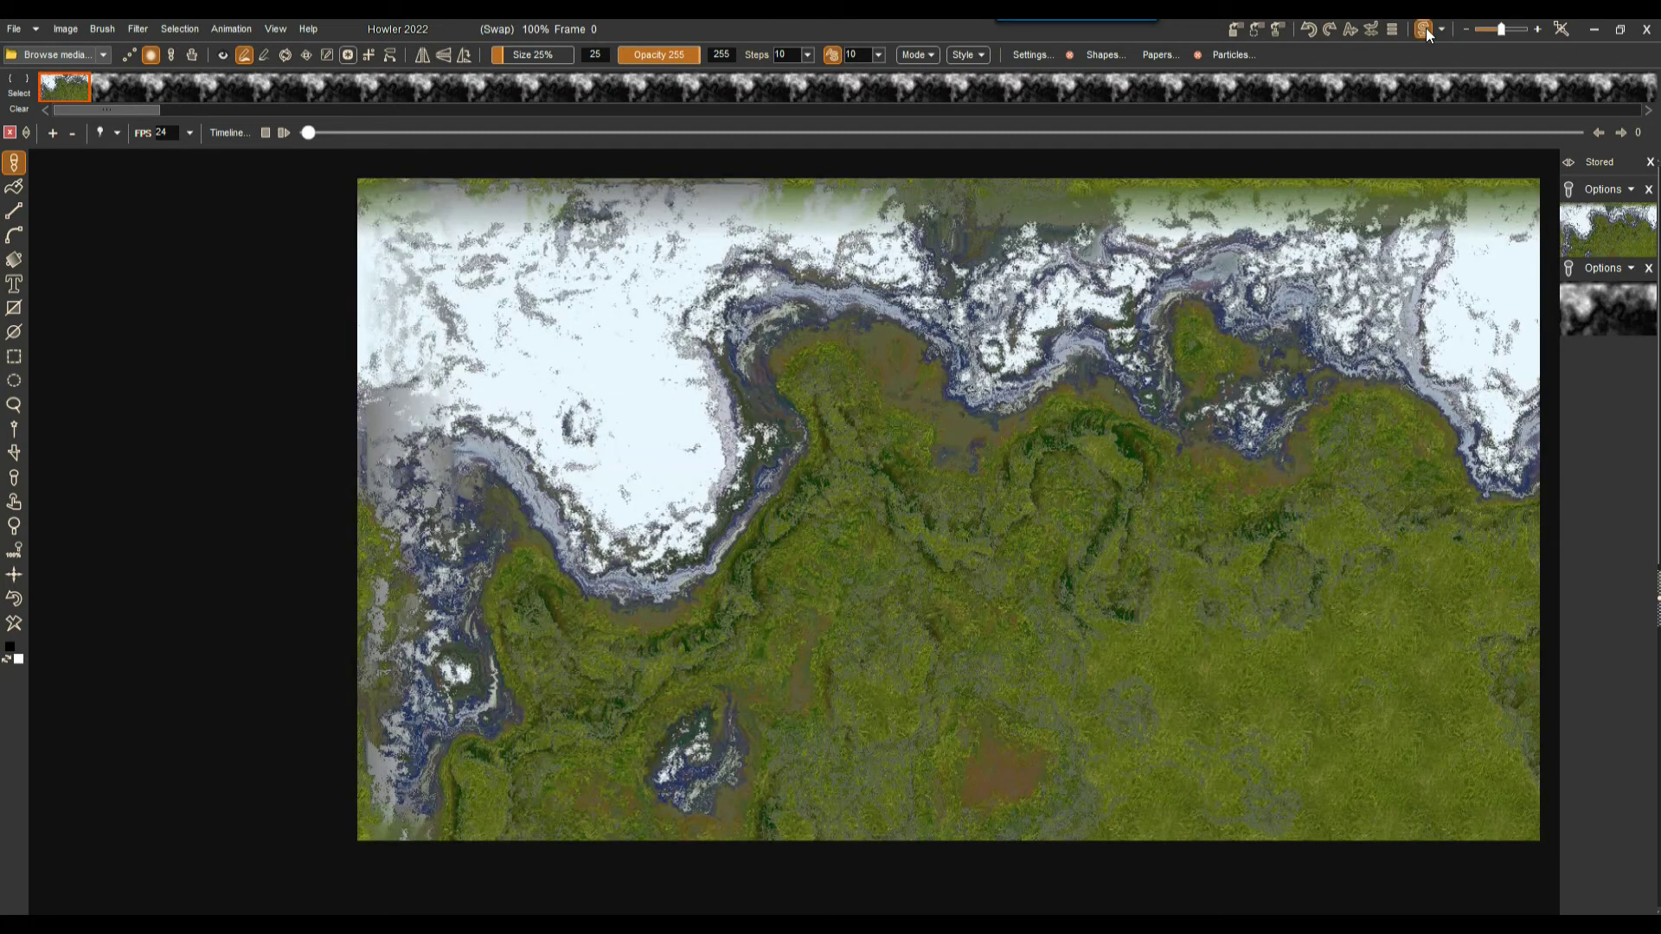
click(1426, 27)
click(1426, 27)
click(1427, 27)
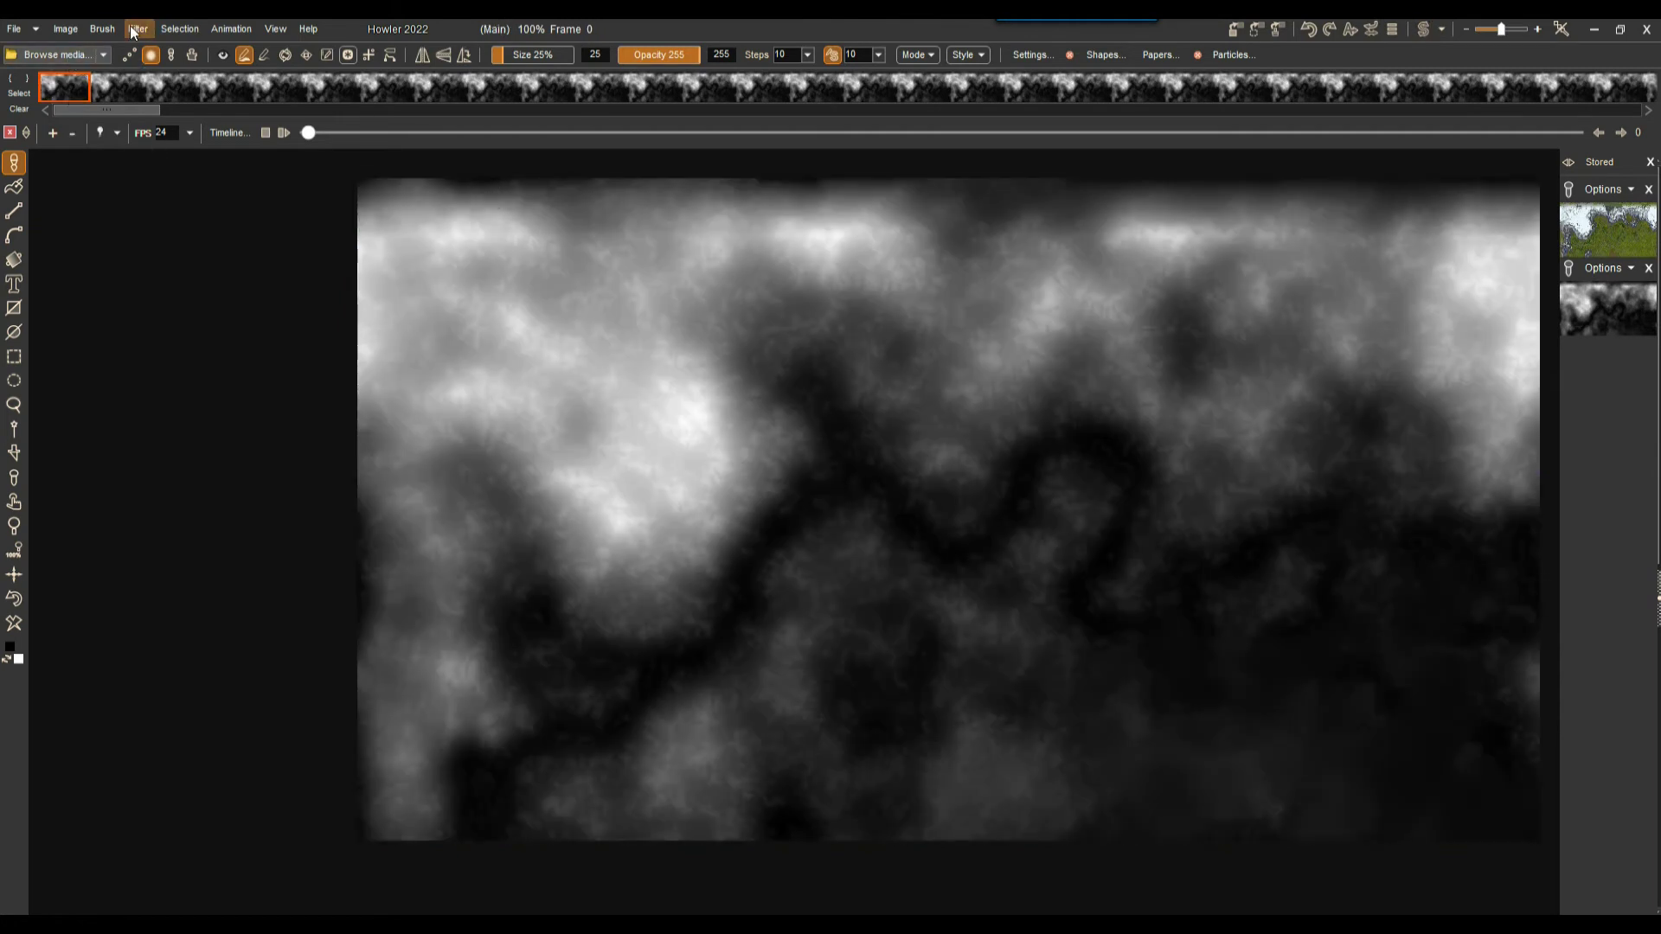
- Open the Puppy Ray GPU transform filter, turn off antialiasing and set the AA steps to 123
click(230, 30)
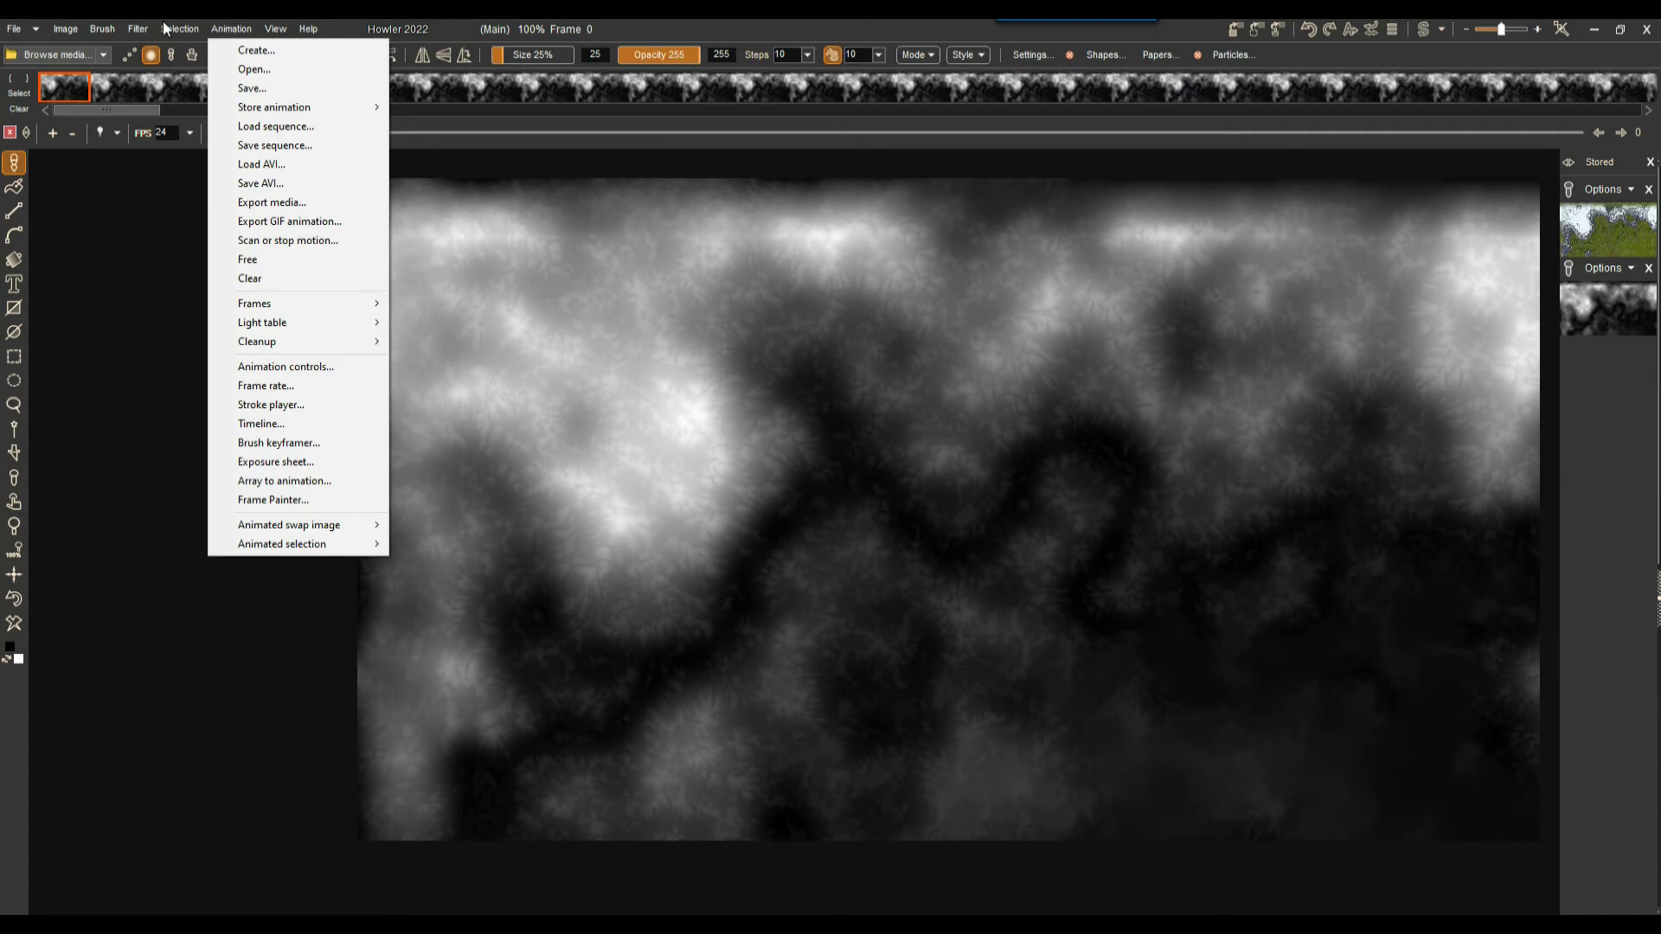
click(138, 29)
mouse_move(192, 220)
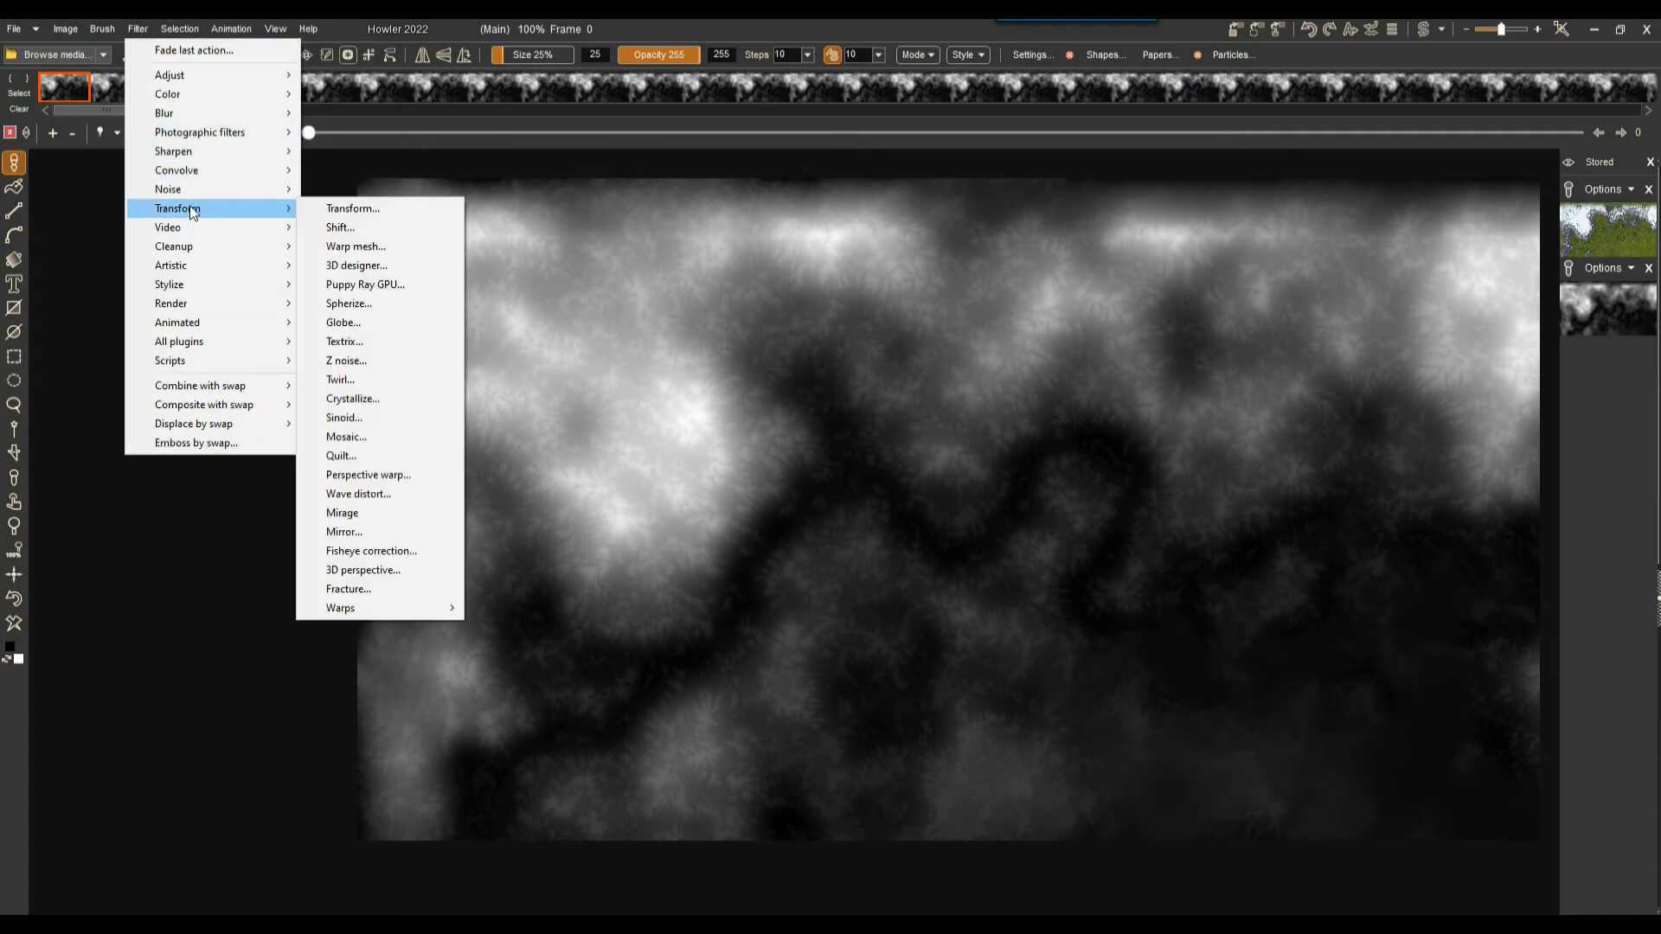
click(334, 288)
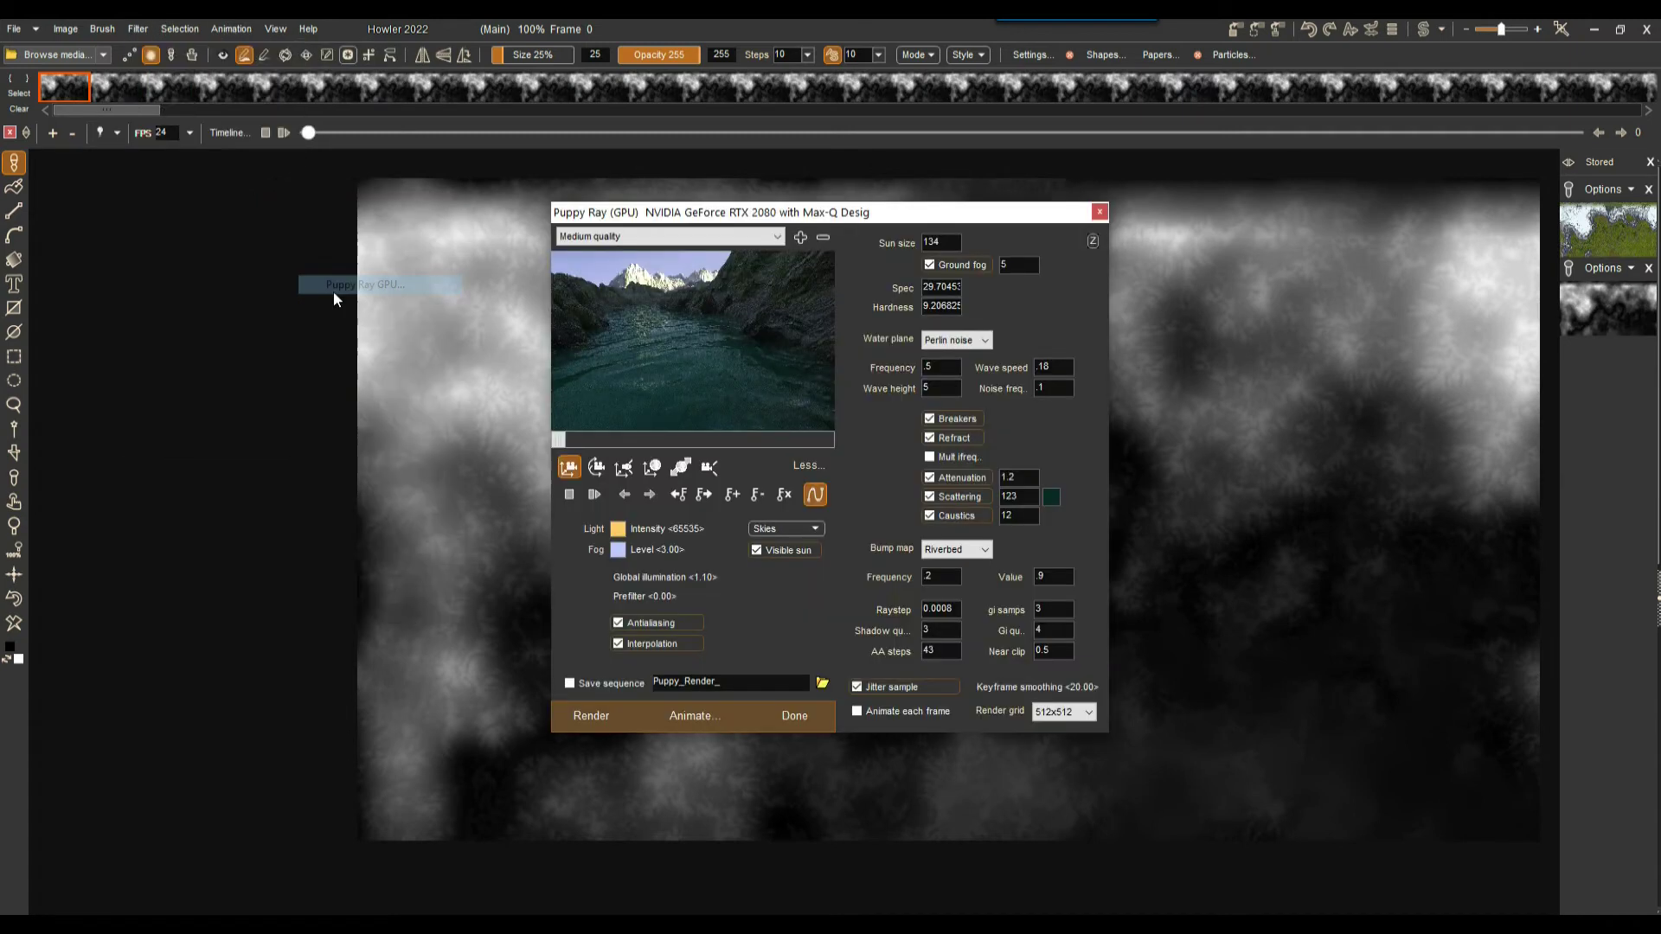
click(638, 621)
double_click(919, 653)
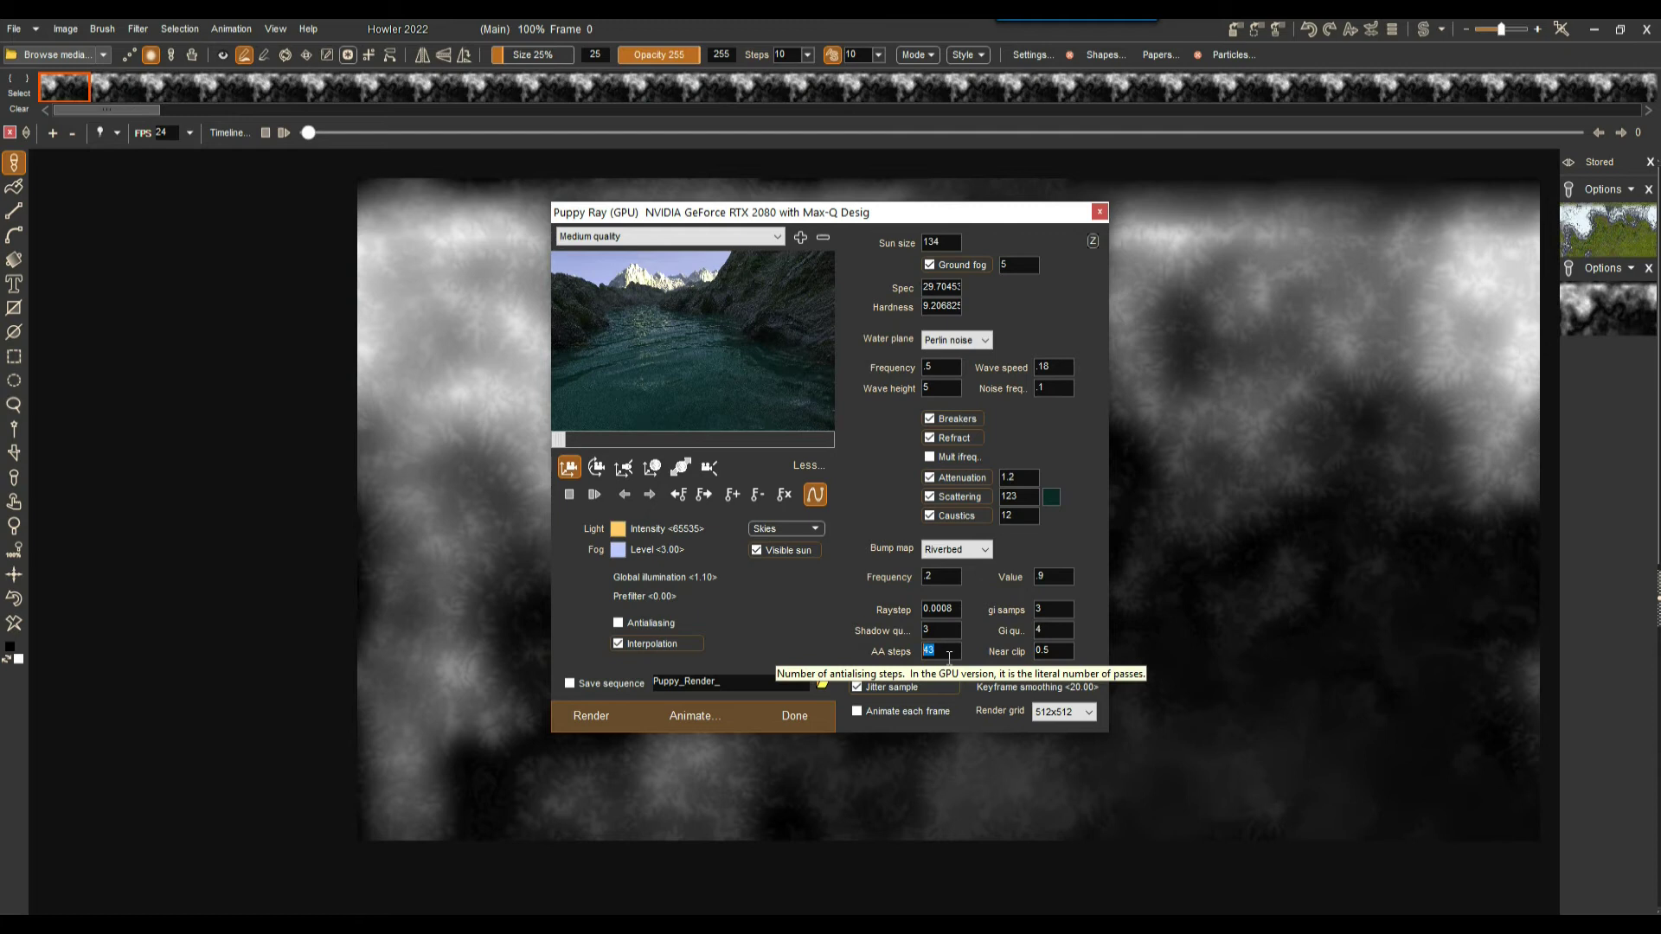
text(123)
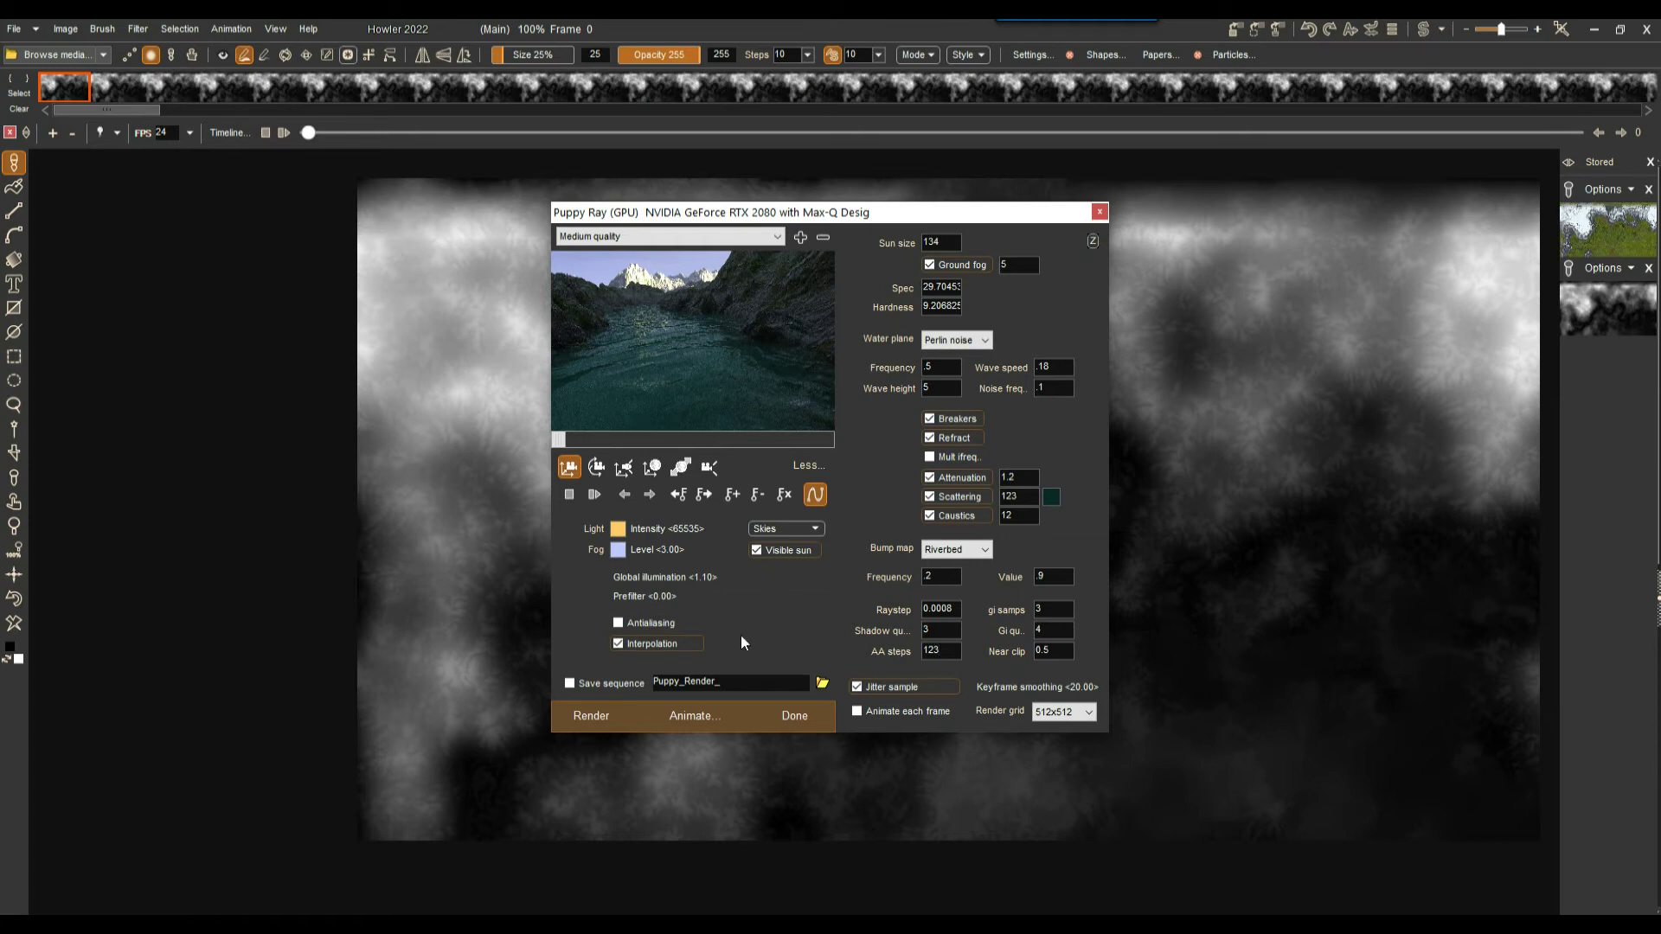
- Render the first frame and scrub through the existing camera keyframes to the last frame
click(593, 713)
drag(862, 215, 406, 261)
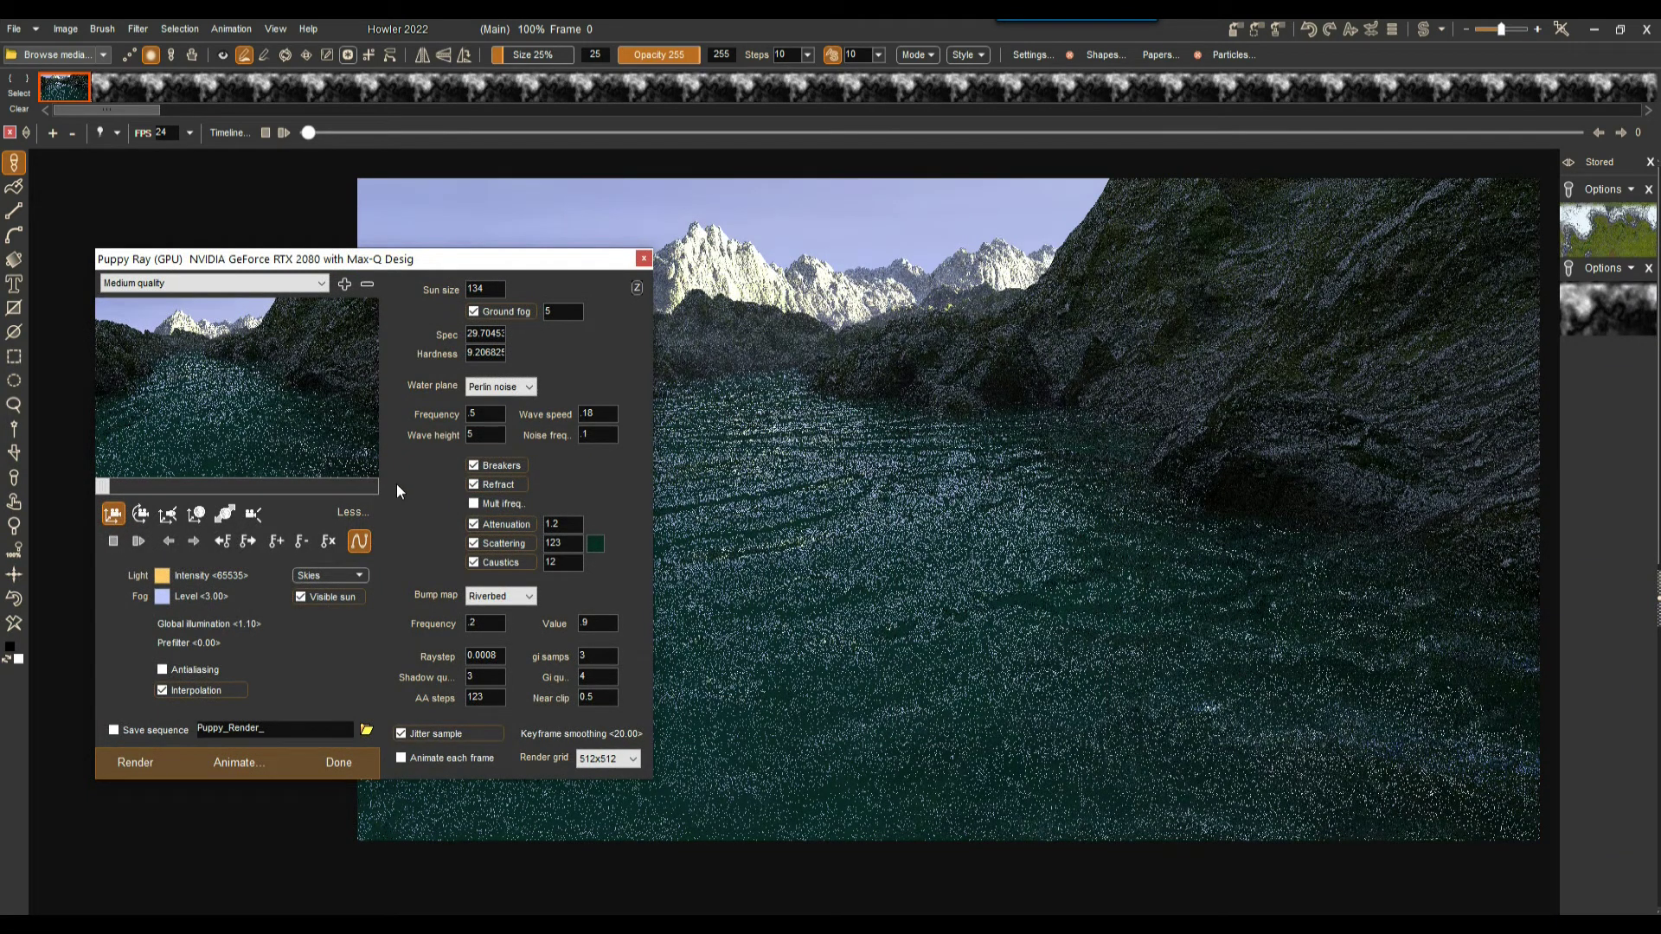
drag(209, 485, 97, 486)
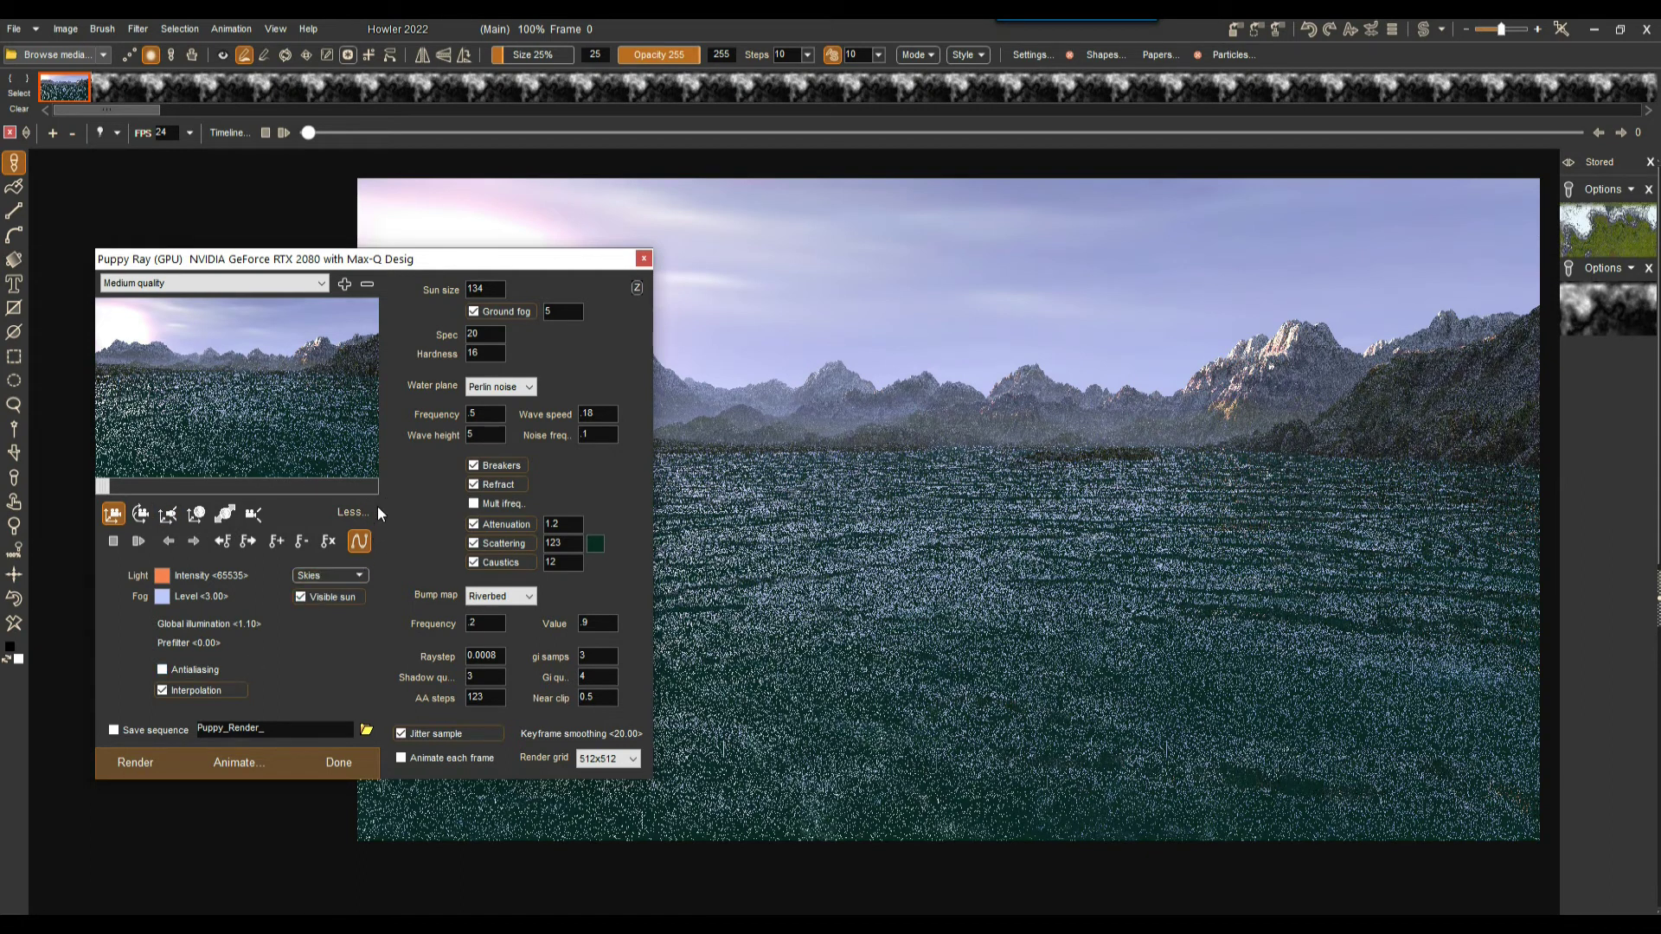
click(375, 483)
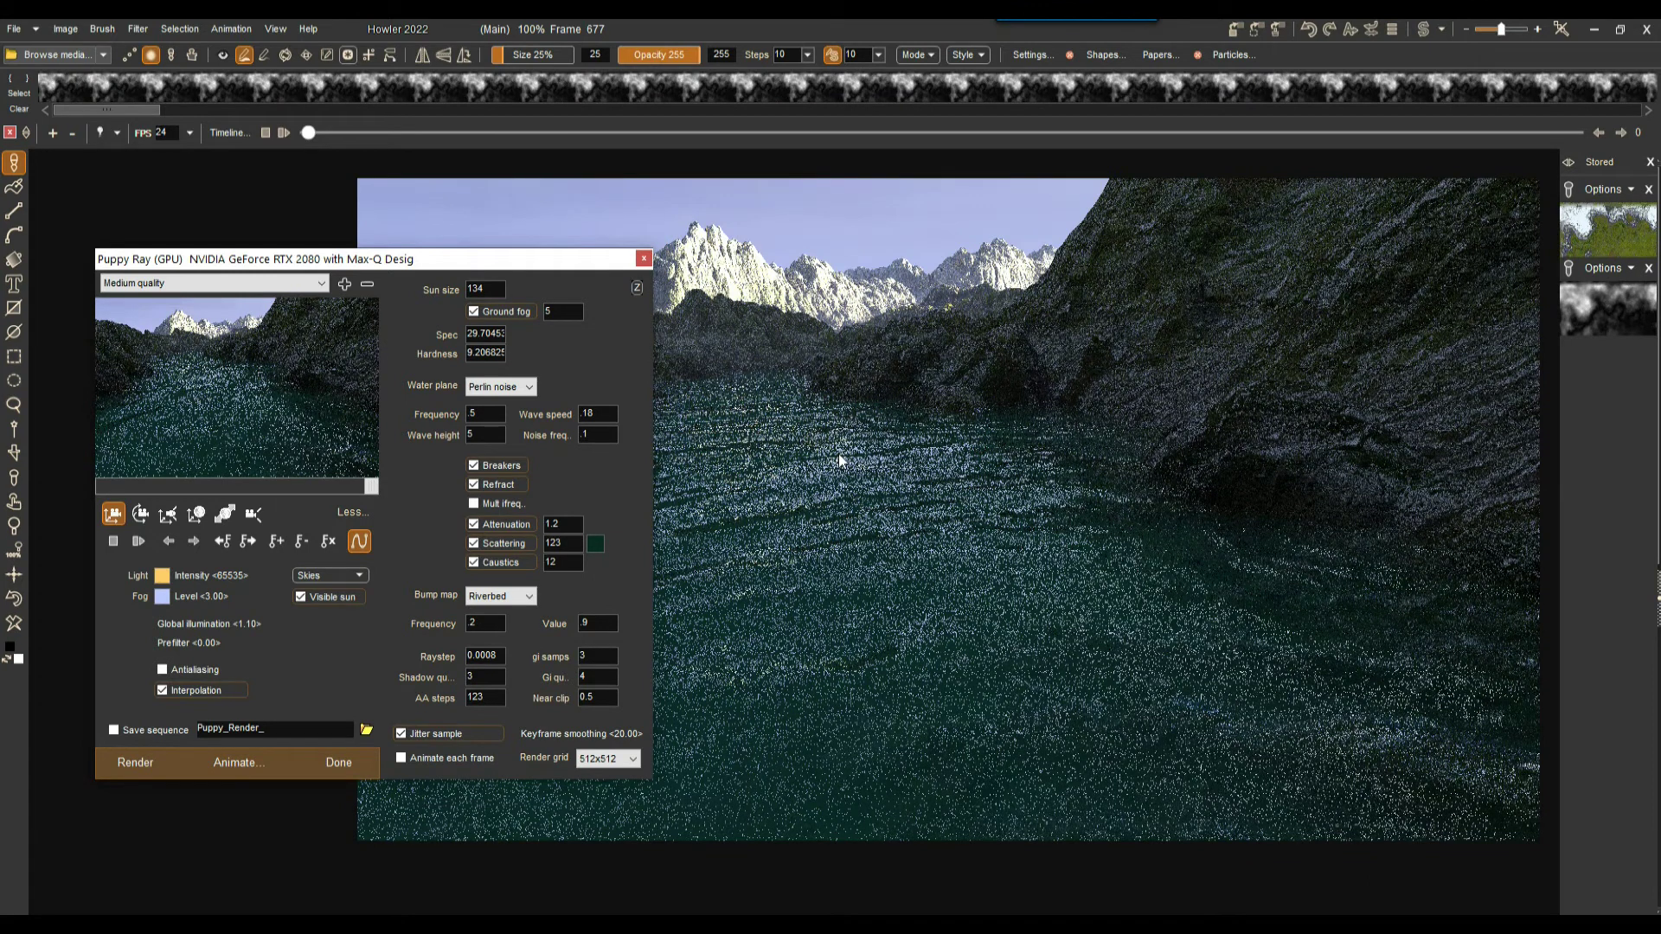
- Clear all existing Puppy Ray keyframes and return to the start of the animation
drag(382, 262, 361, 197)
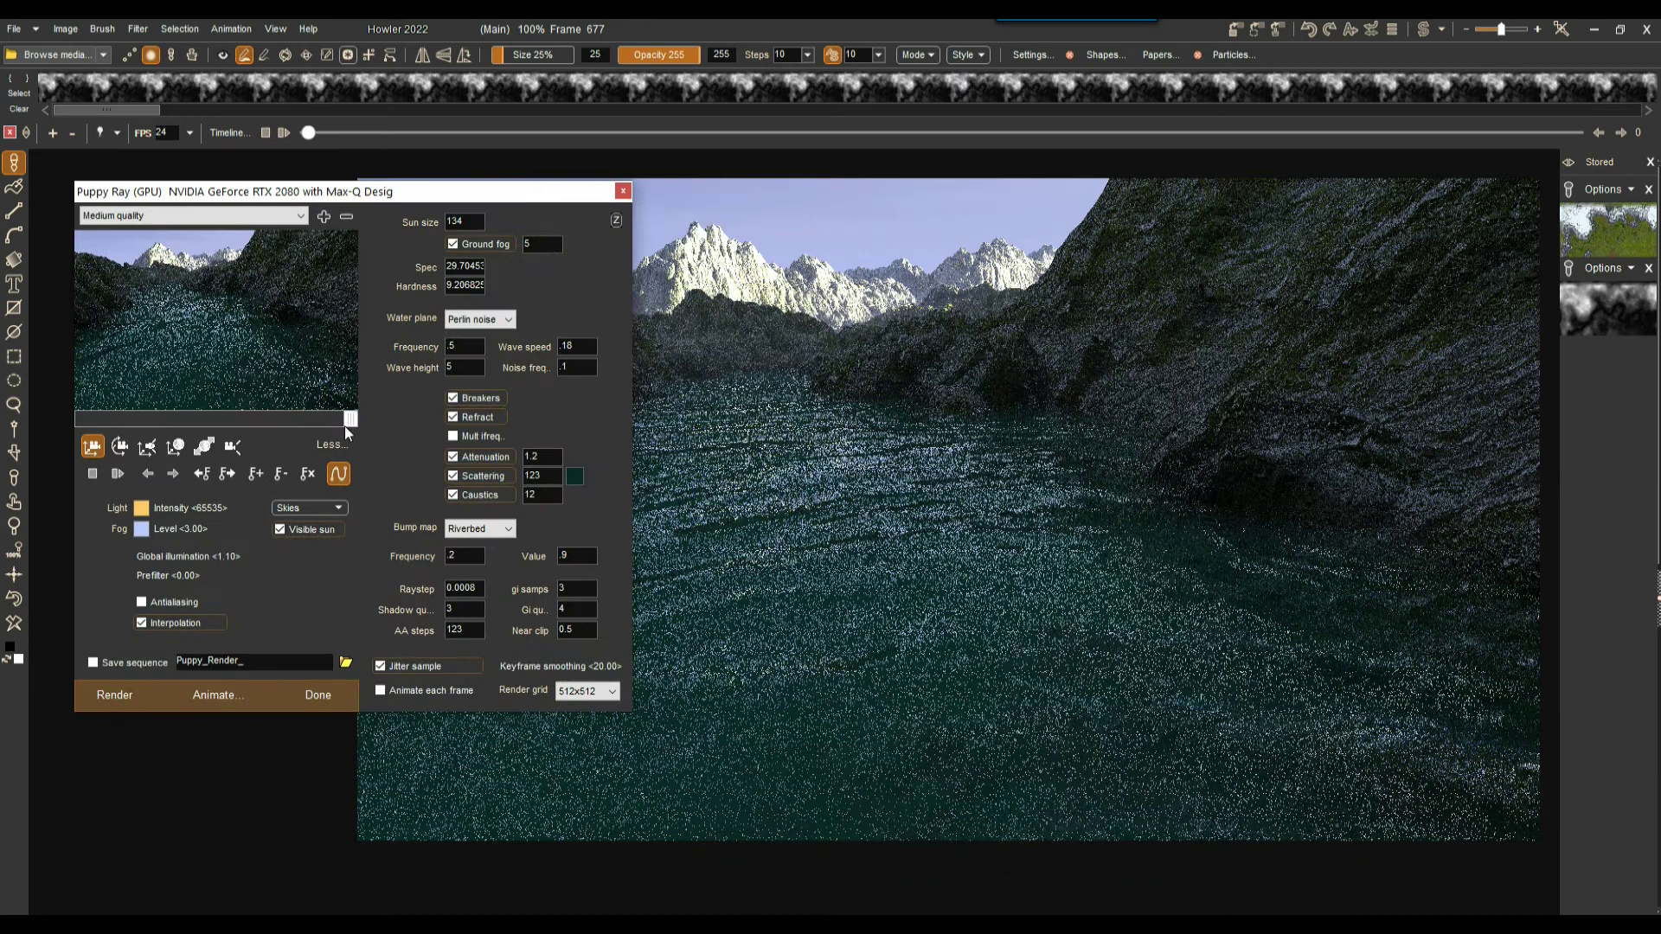
click(308, 476)
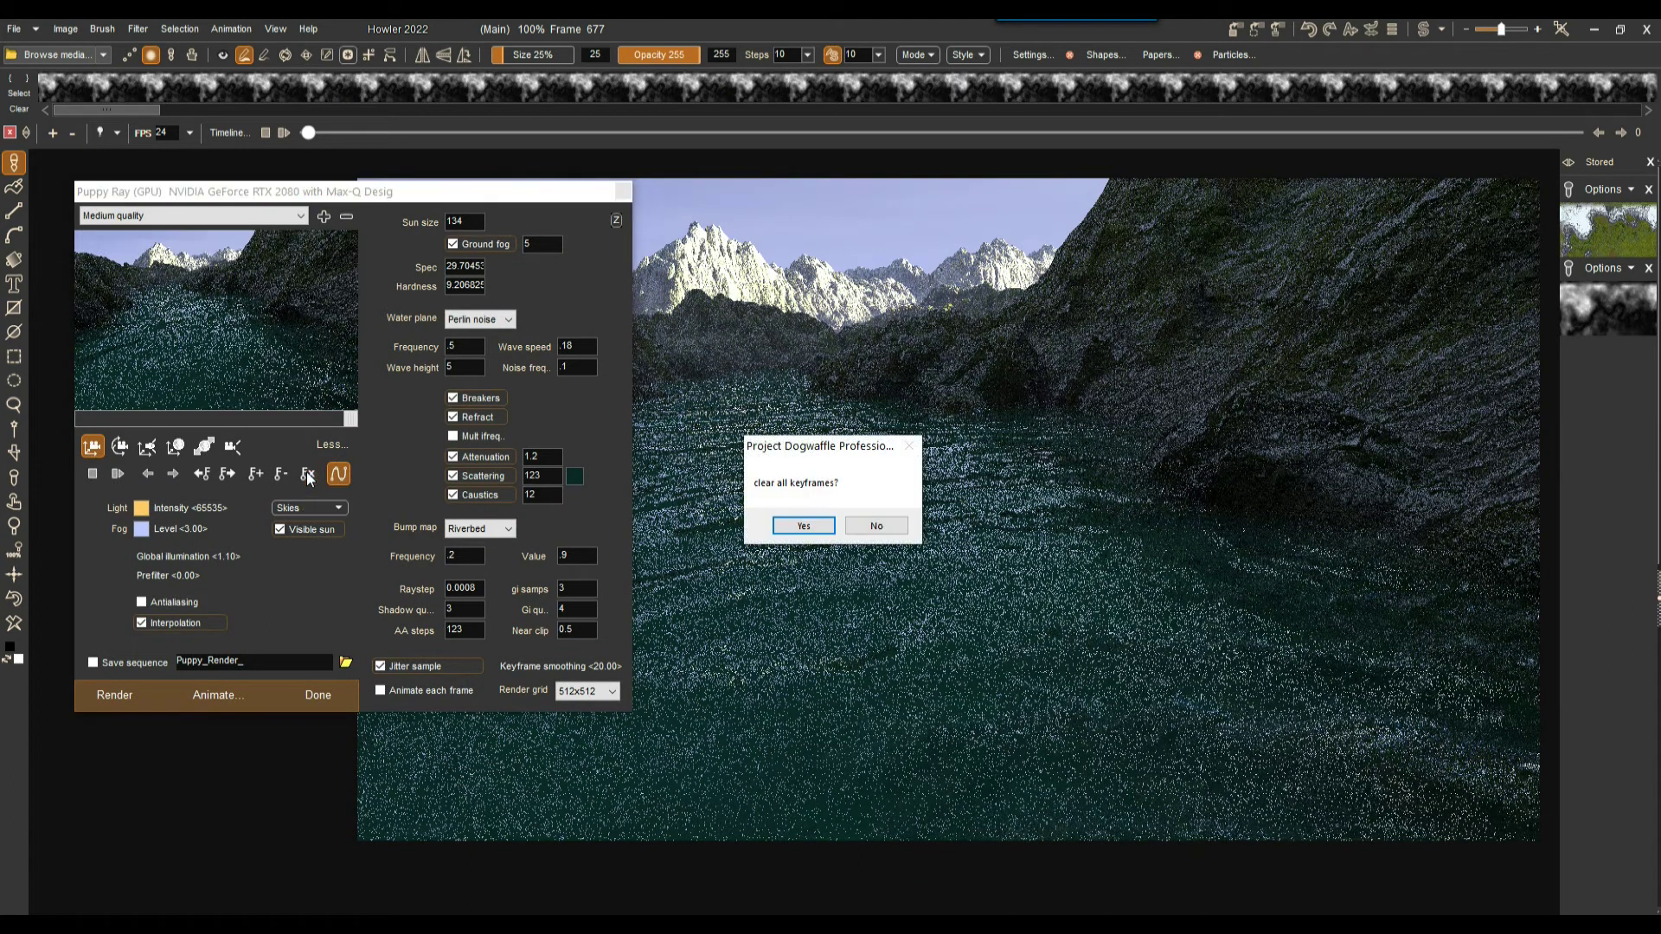
click(813, 524)
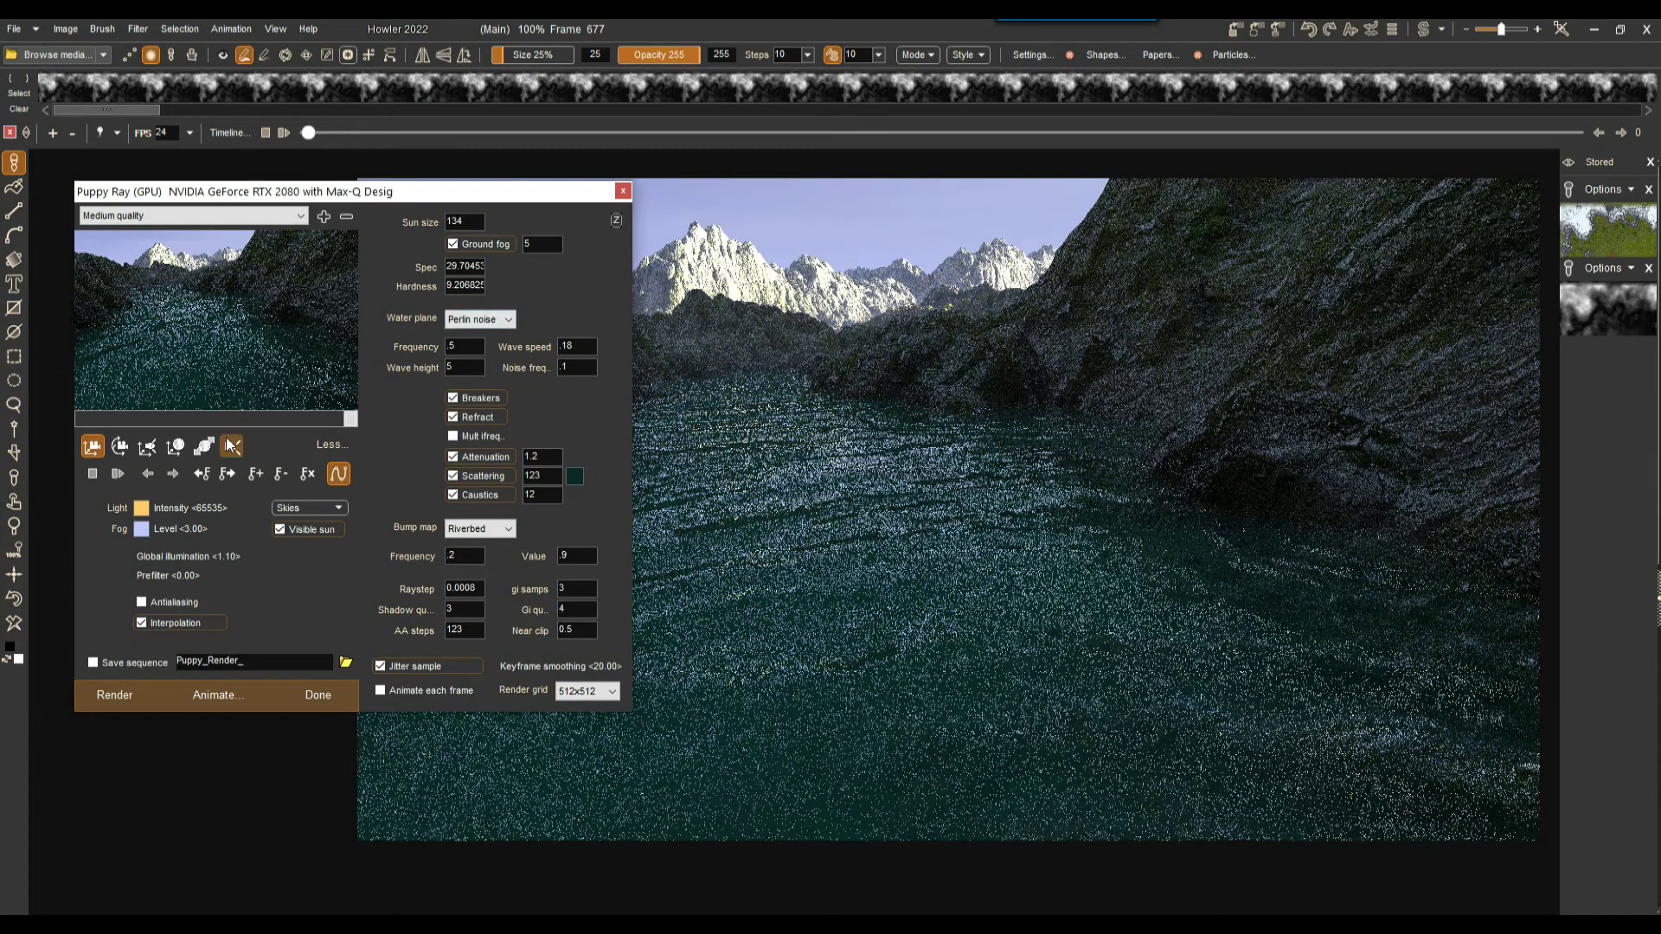
click(78, 420)
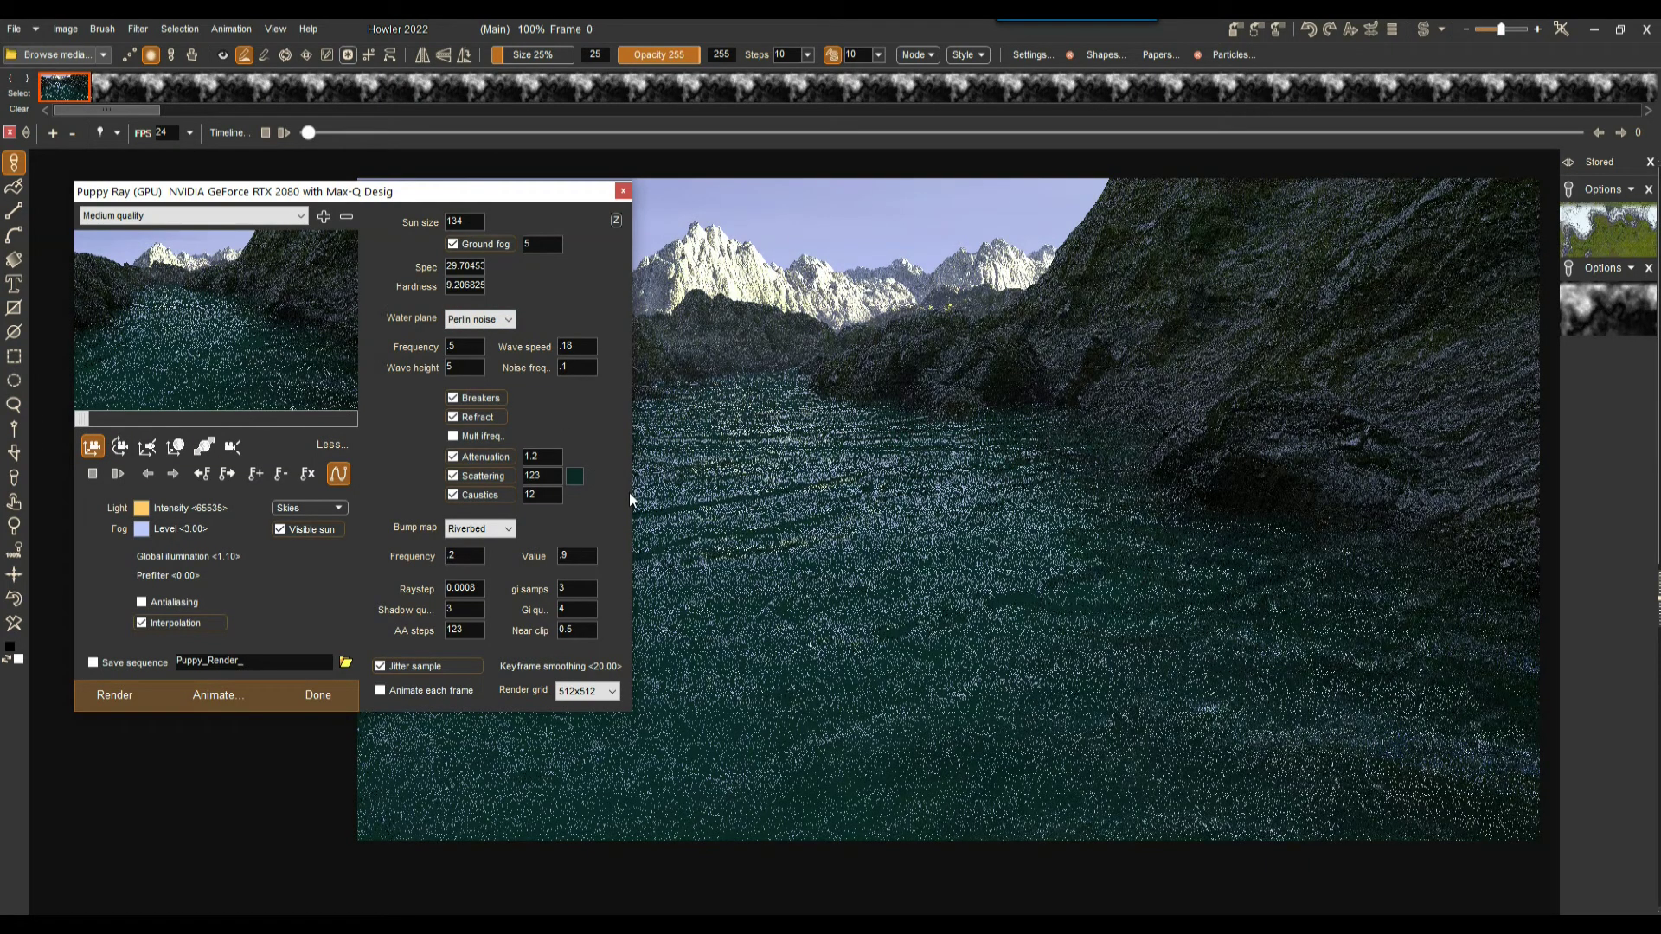
drag(121, 420, 82, 419)
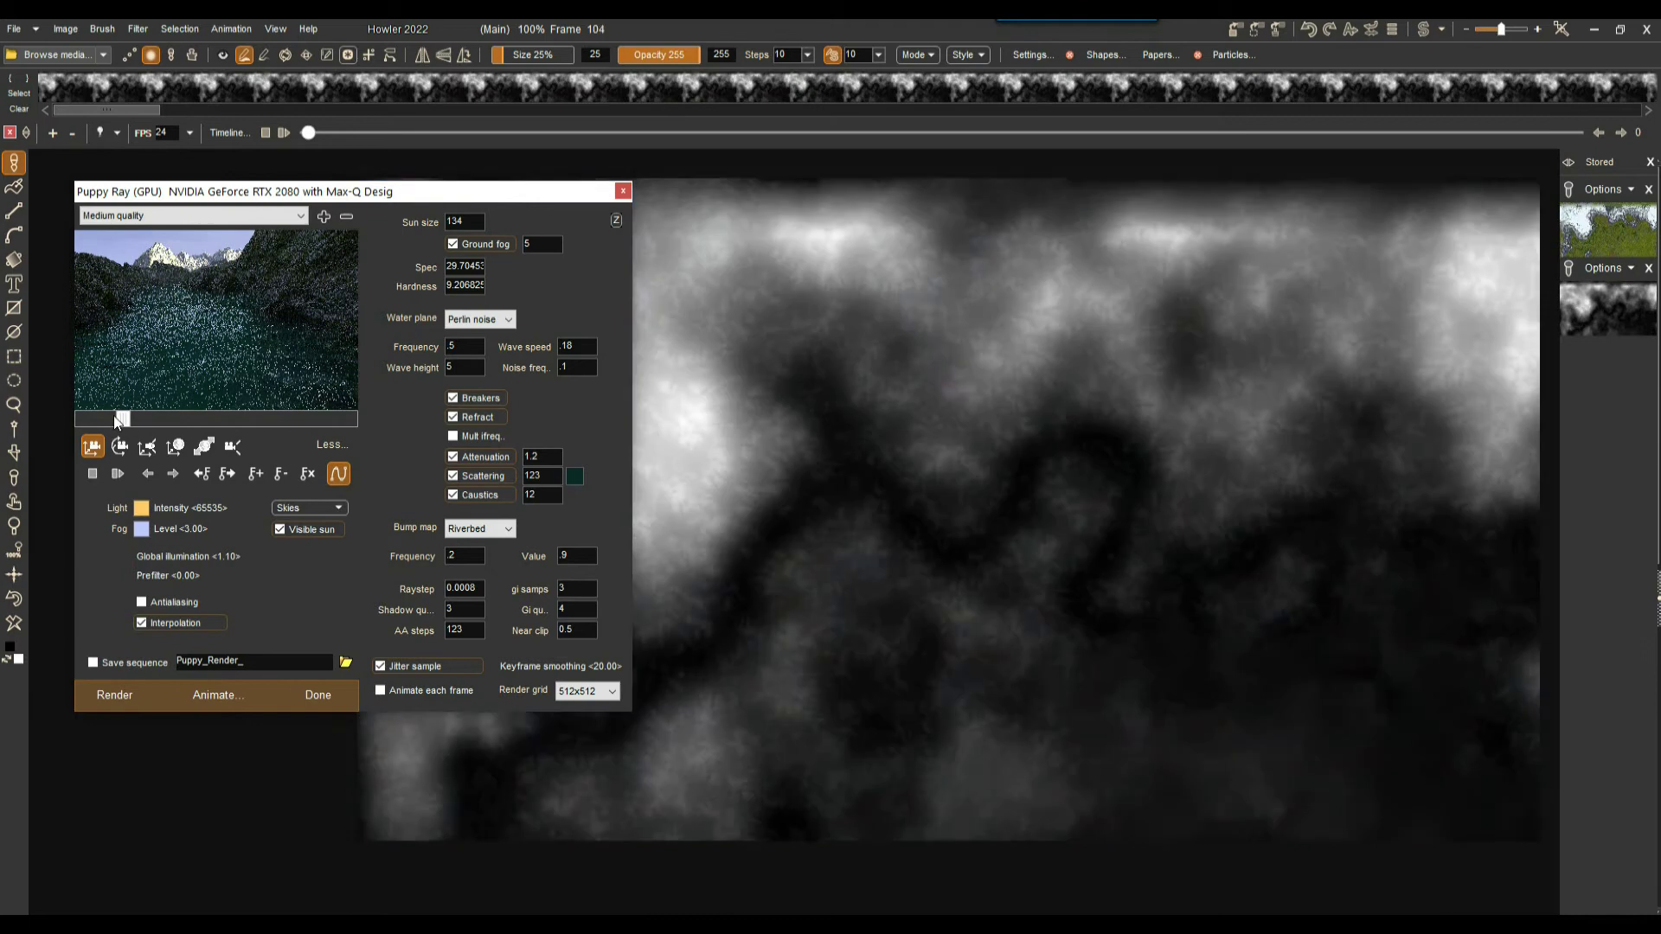
- At frame 175, move the camera along the river, turn it toward the water channel and create a keyframe
click(144, 420)
drag(143, 419, 151, 419)
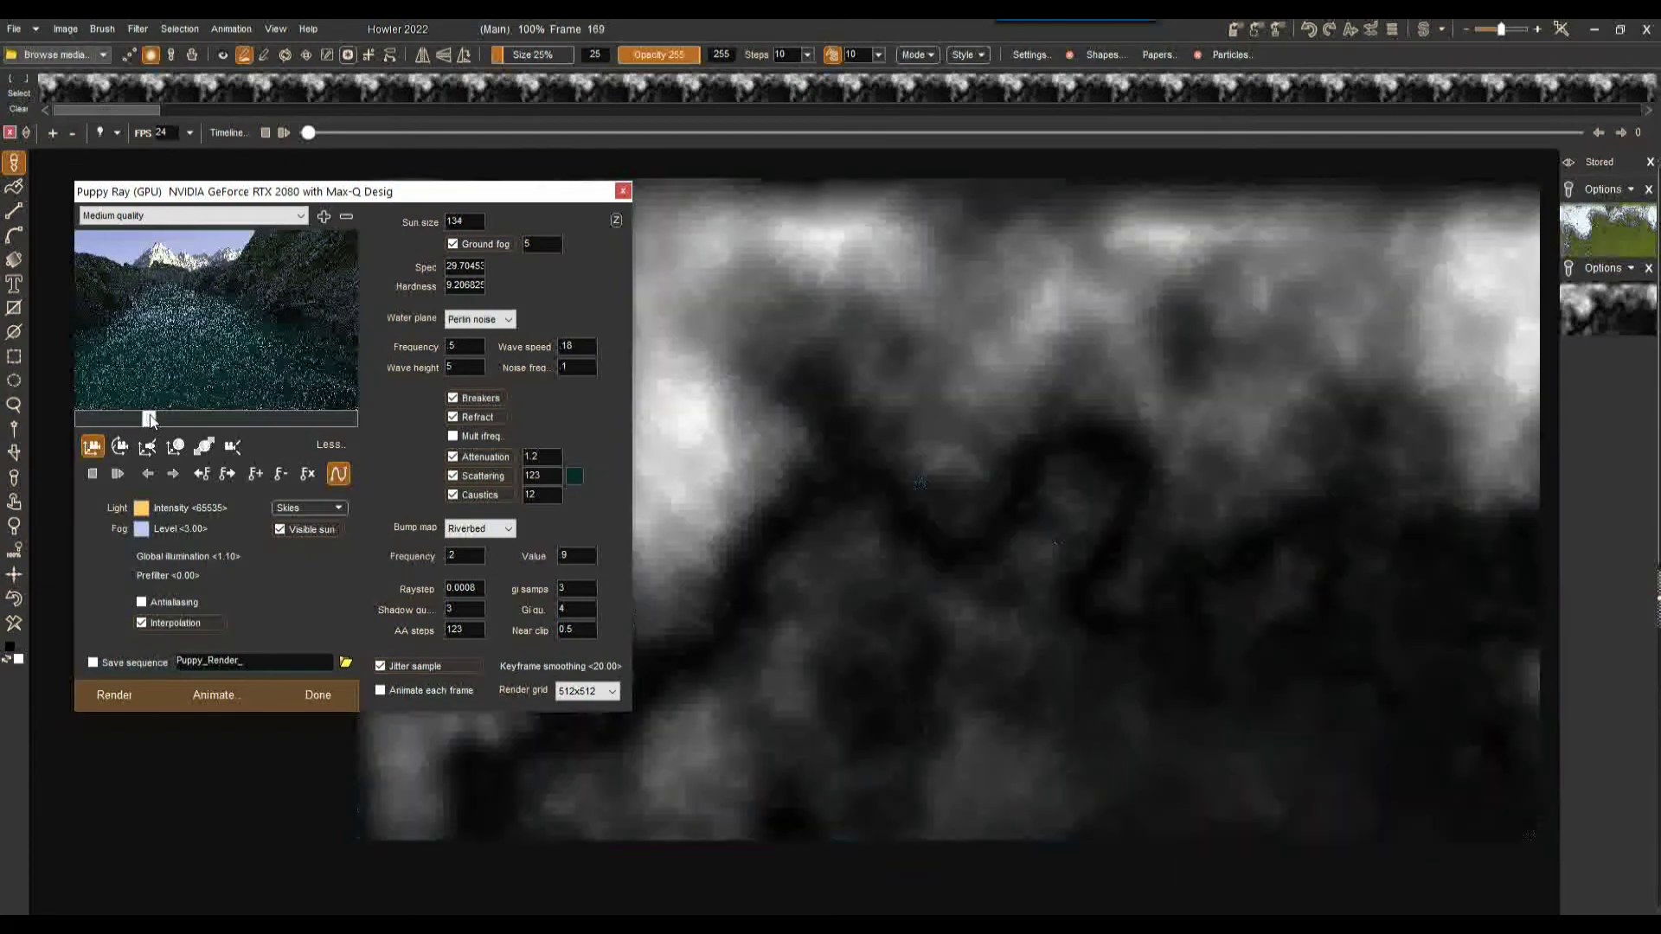
click(92, 447)
drag(154, 344, 197, 343)
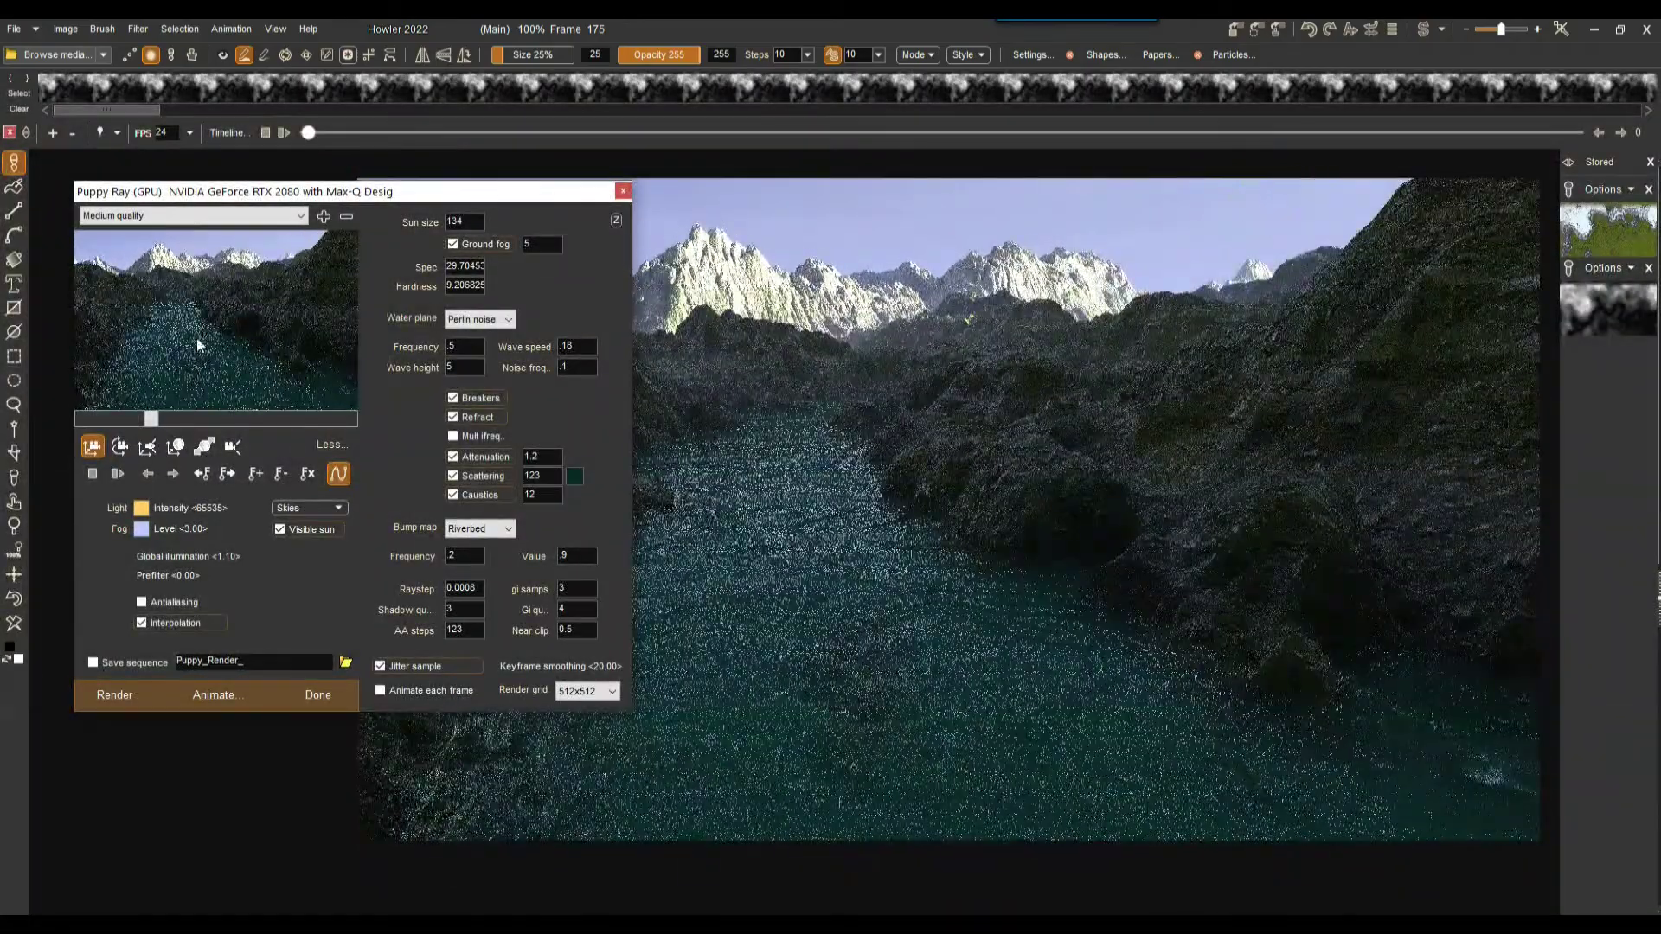
click(119, 445)
mouse_move(200, 341)
mouse_down()
mouse_move(292, 329)
mouse_move(225, 318)
mouse_up()
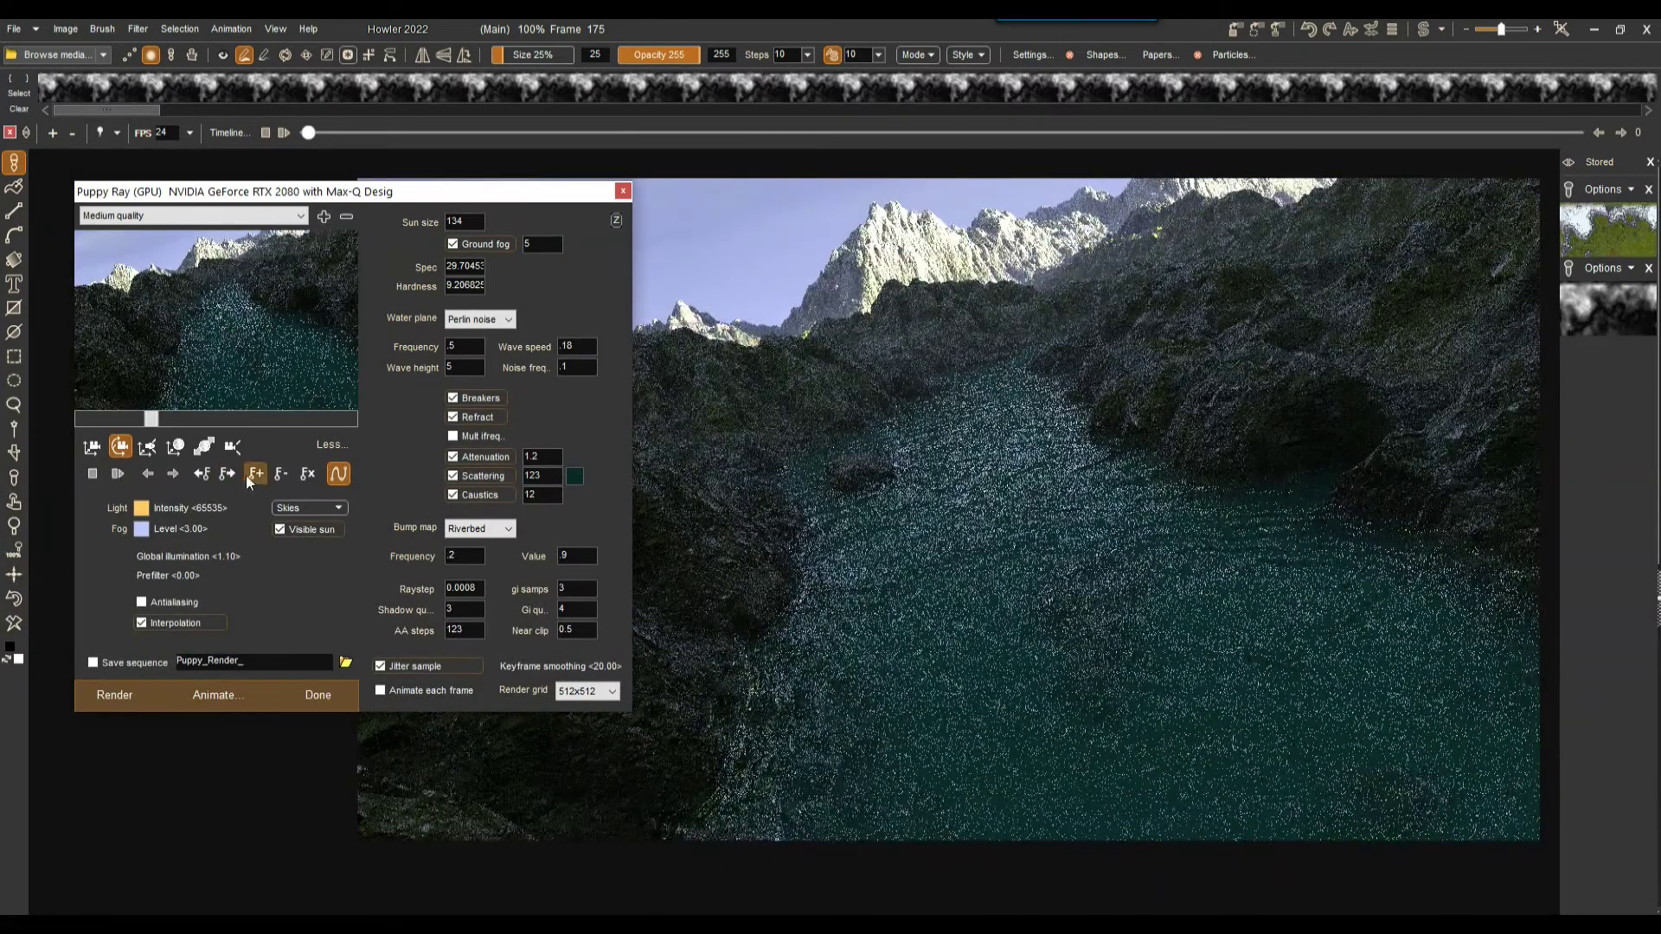
- At frame 301, turn and move the camera further along the river toward the small rock island and create a keyframe
click(201, 418)
drag(210, 347, 326, 360)
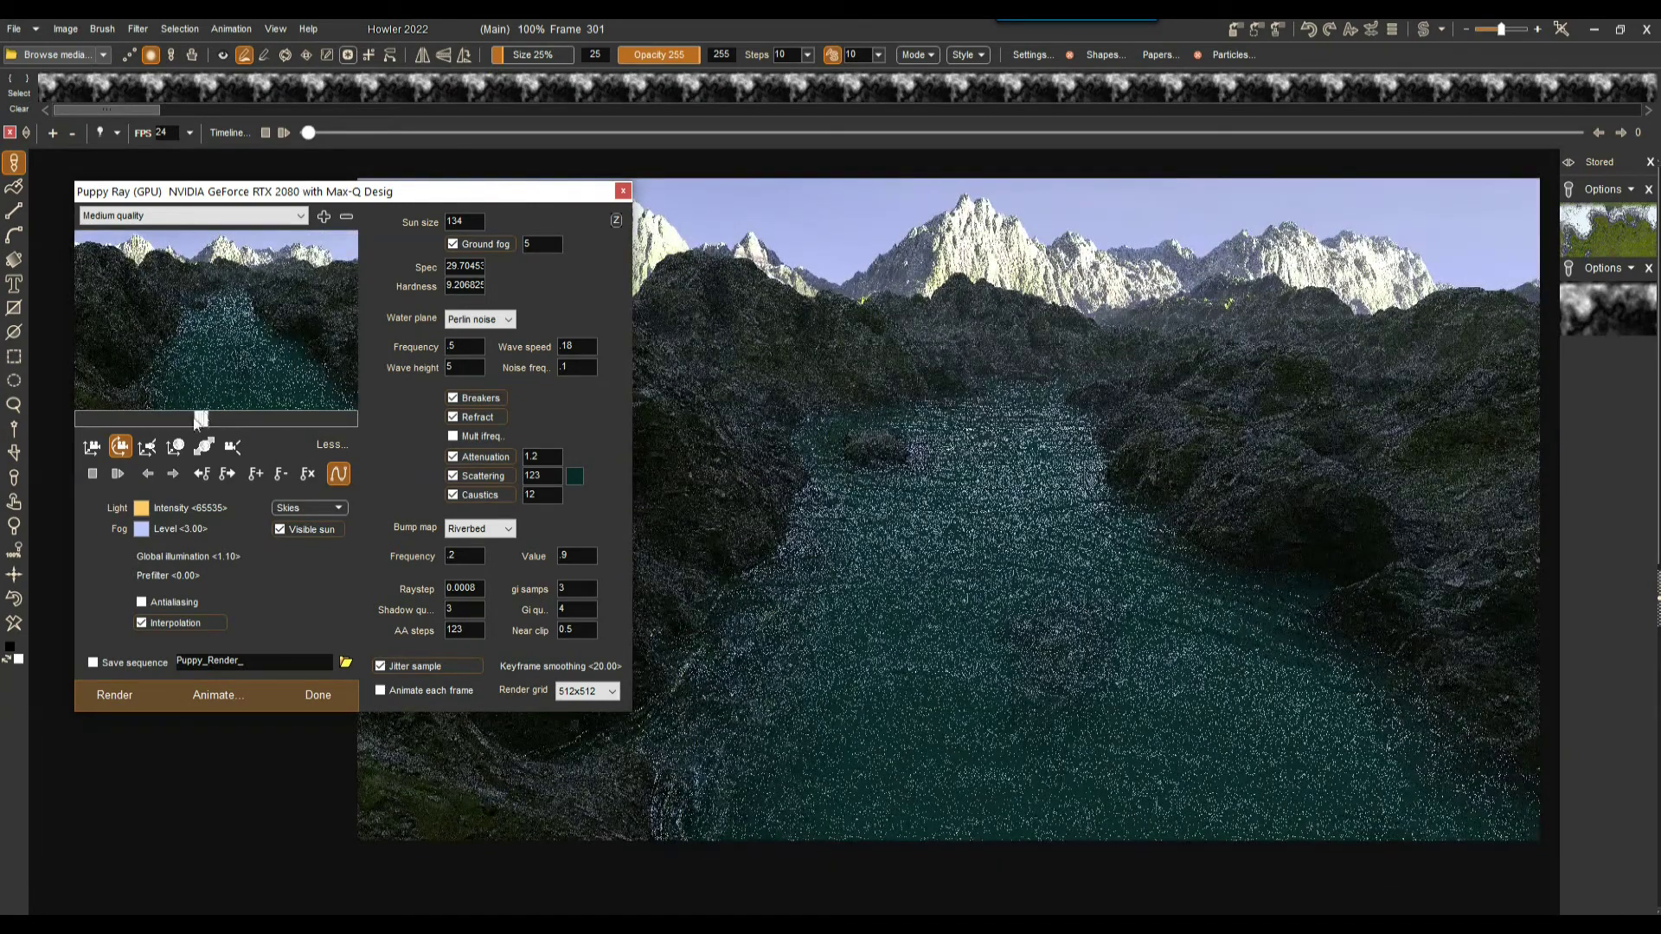
click(92, 446)
drag(166, 339, 169, 365)
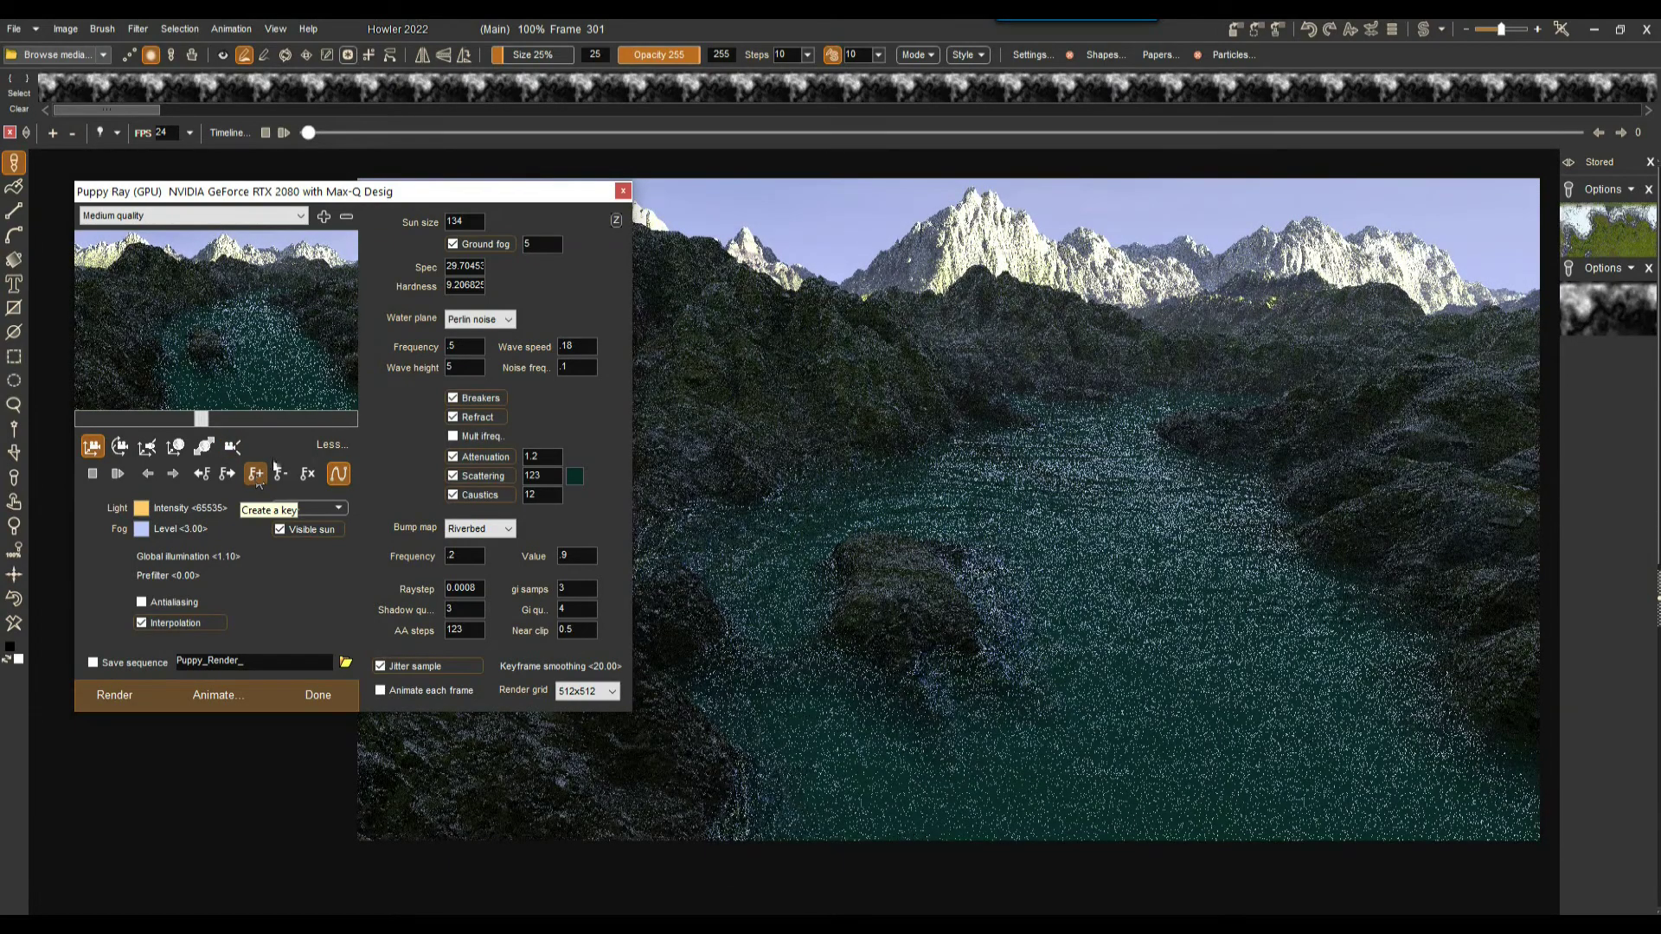
- At frame 433, move the camera forward, turn it to follow the river's bend and create a keyframe
click(251, 416)
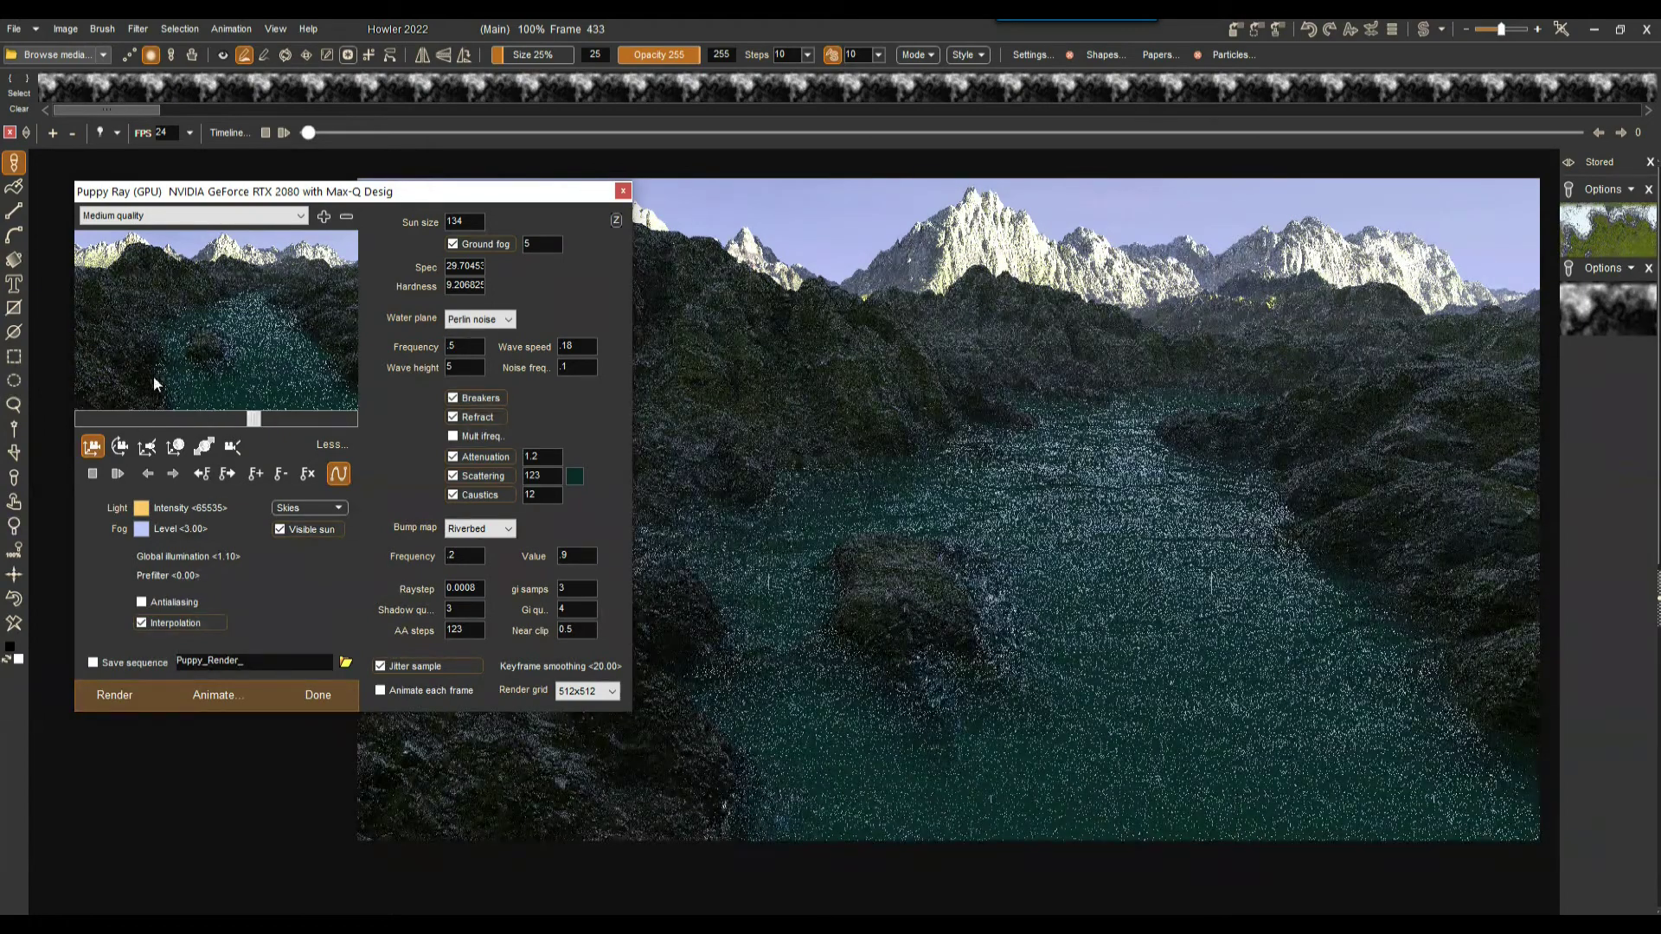
drag(153, 375, 211, 351)
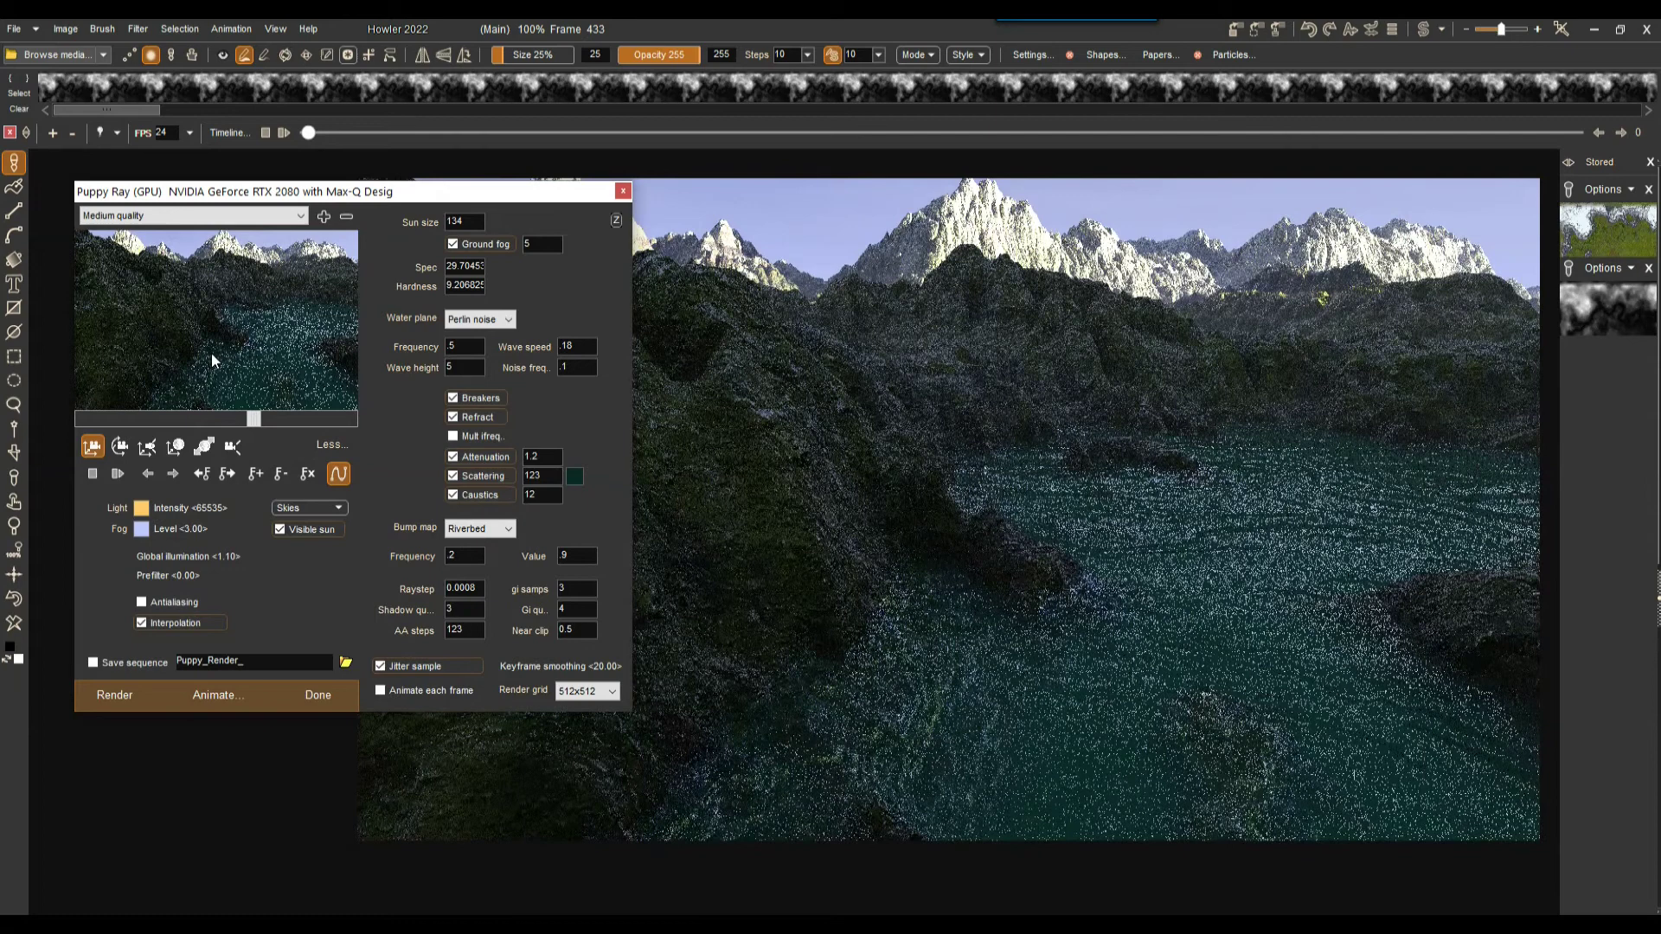
click(120, 446)
drag(282, 300, 153, 302)
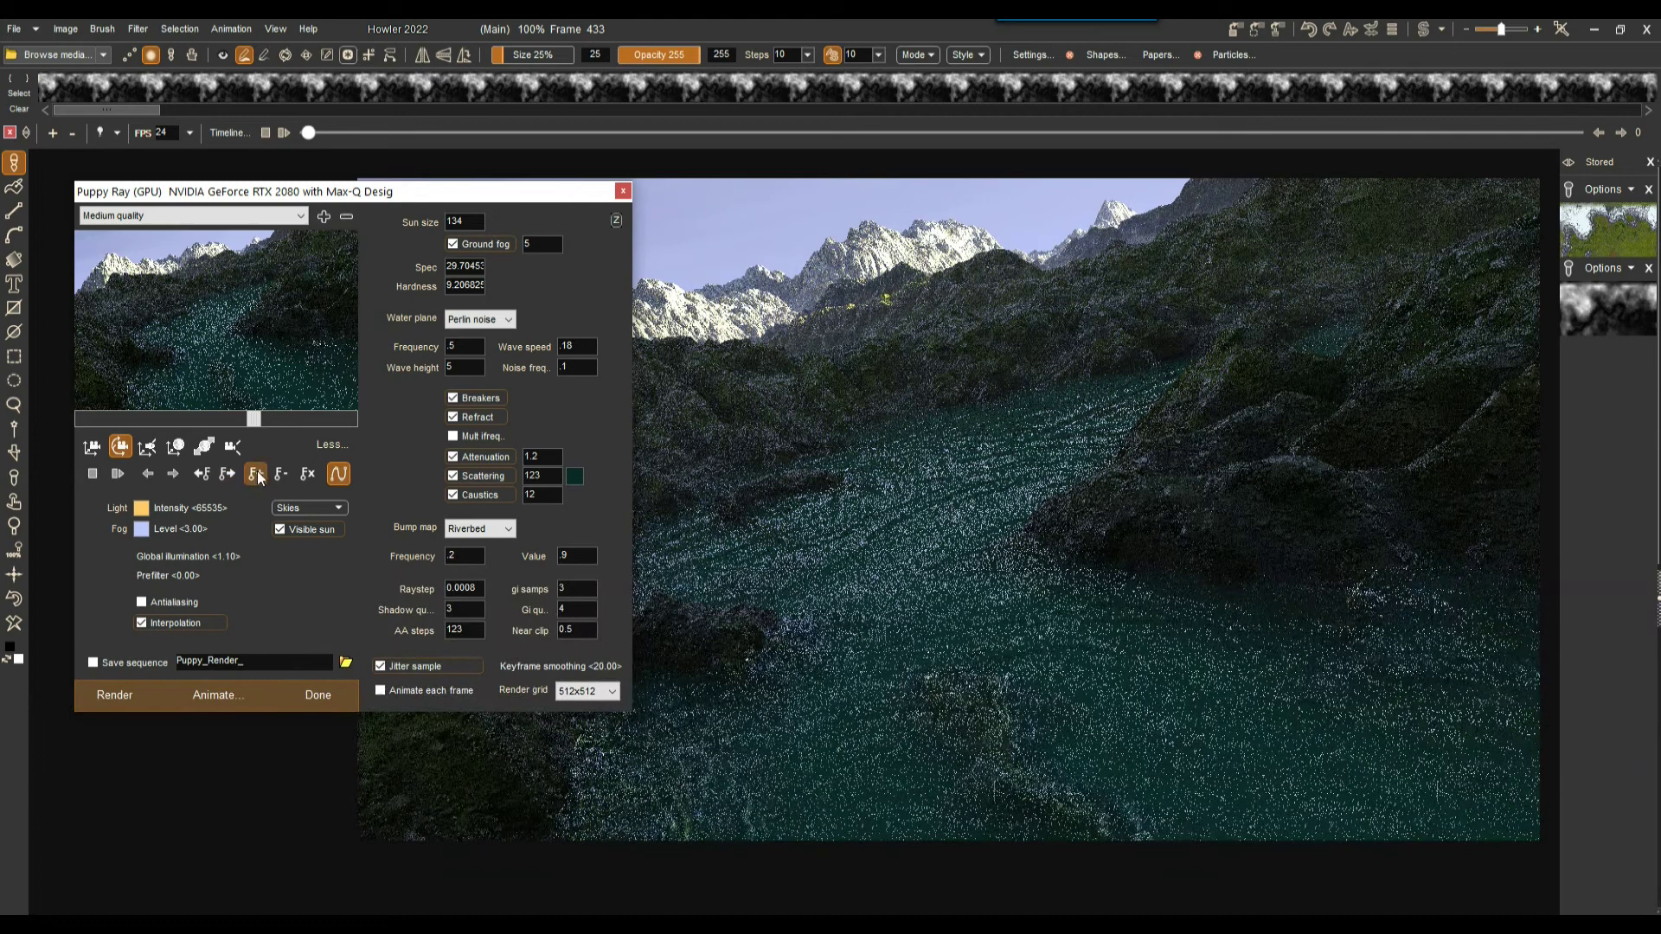
- At frame 559, move and turn the camera around the river bend to face the dark mountainside and create a keyframe
click(303, 421)
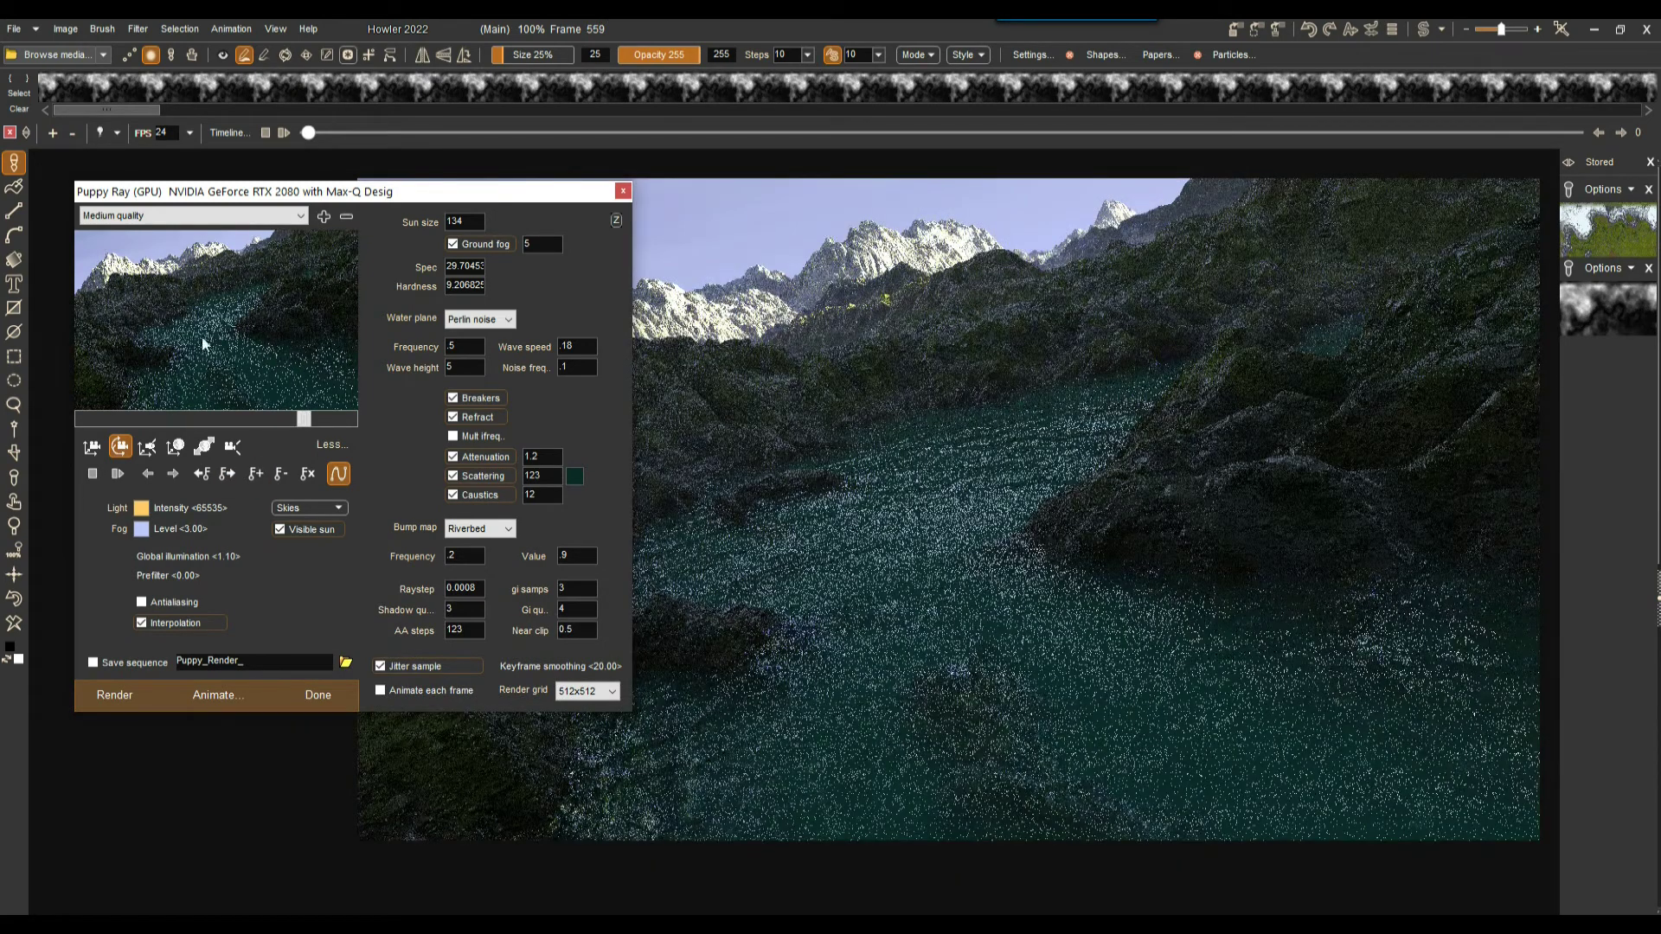
click(91, 446)
drag(237, 315, 422, 342)
click(121, 447)
drag(214, 319, 1472, 269)
drag(326, 278, 693, 280)
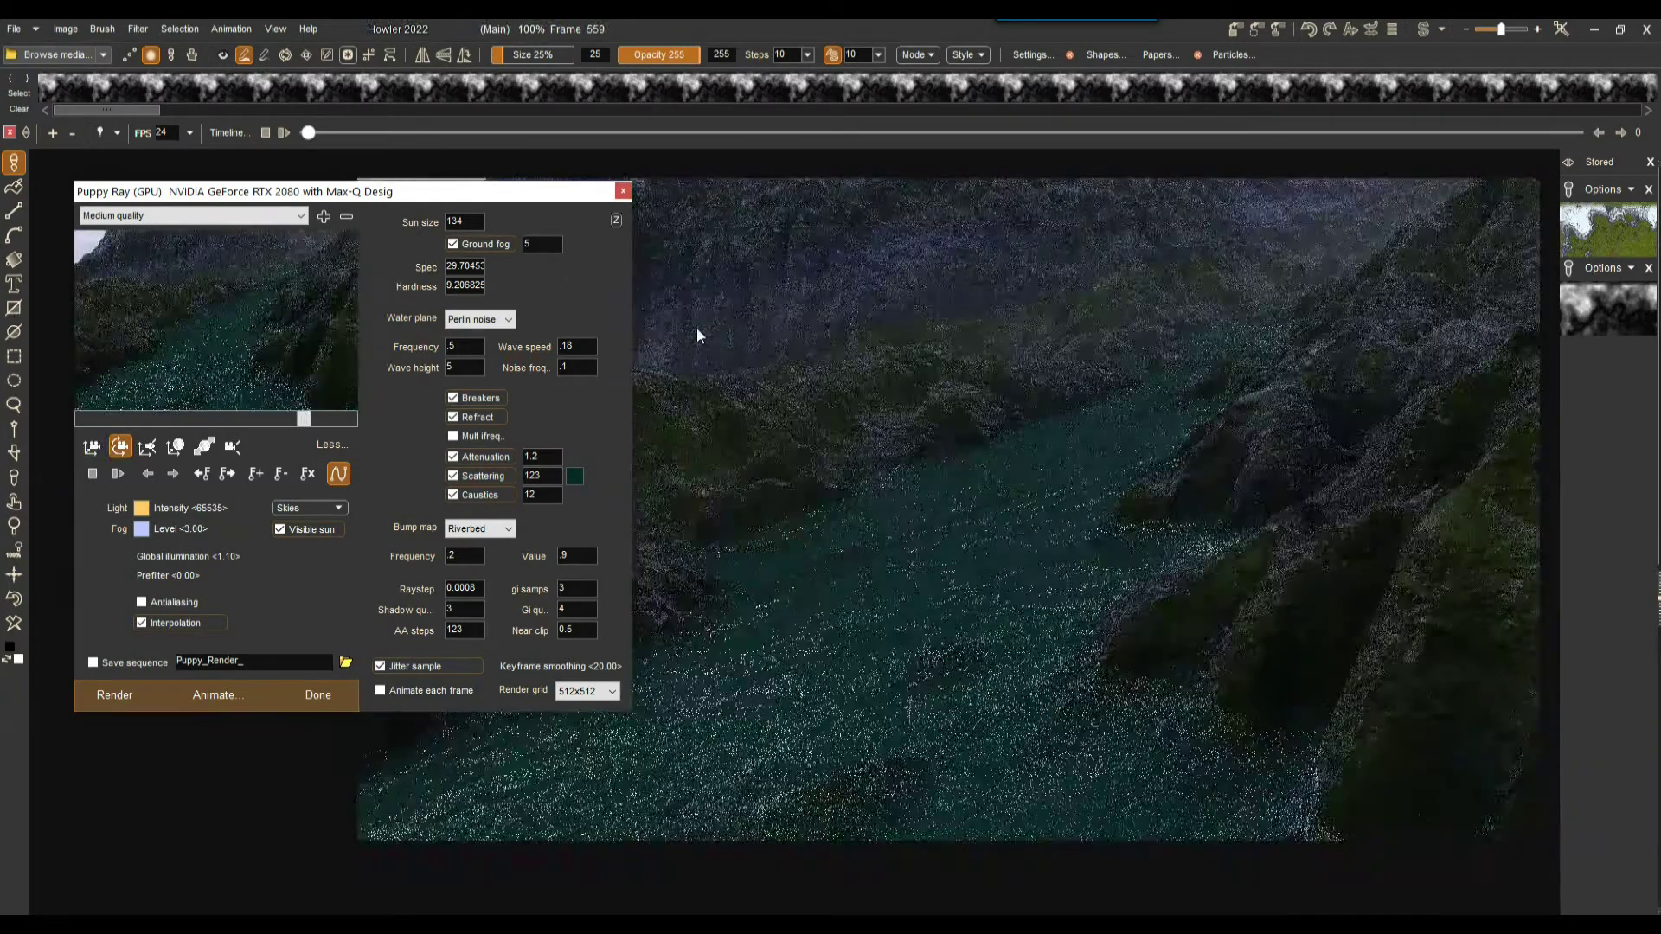
click(91, 446)
drag(227, 330, 122, 339)
click(121, 446)
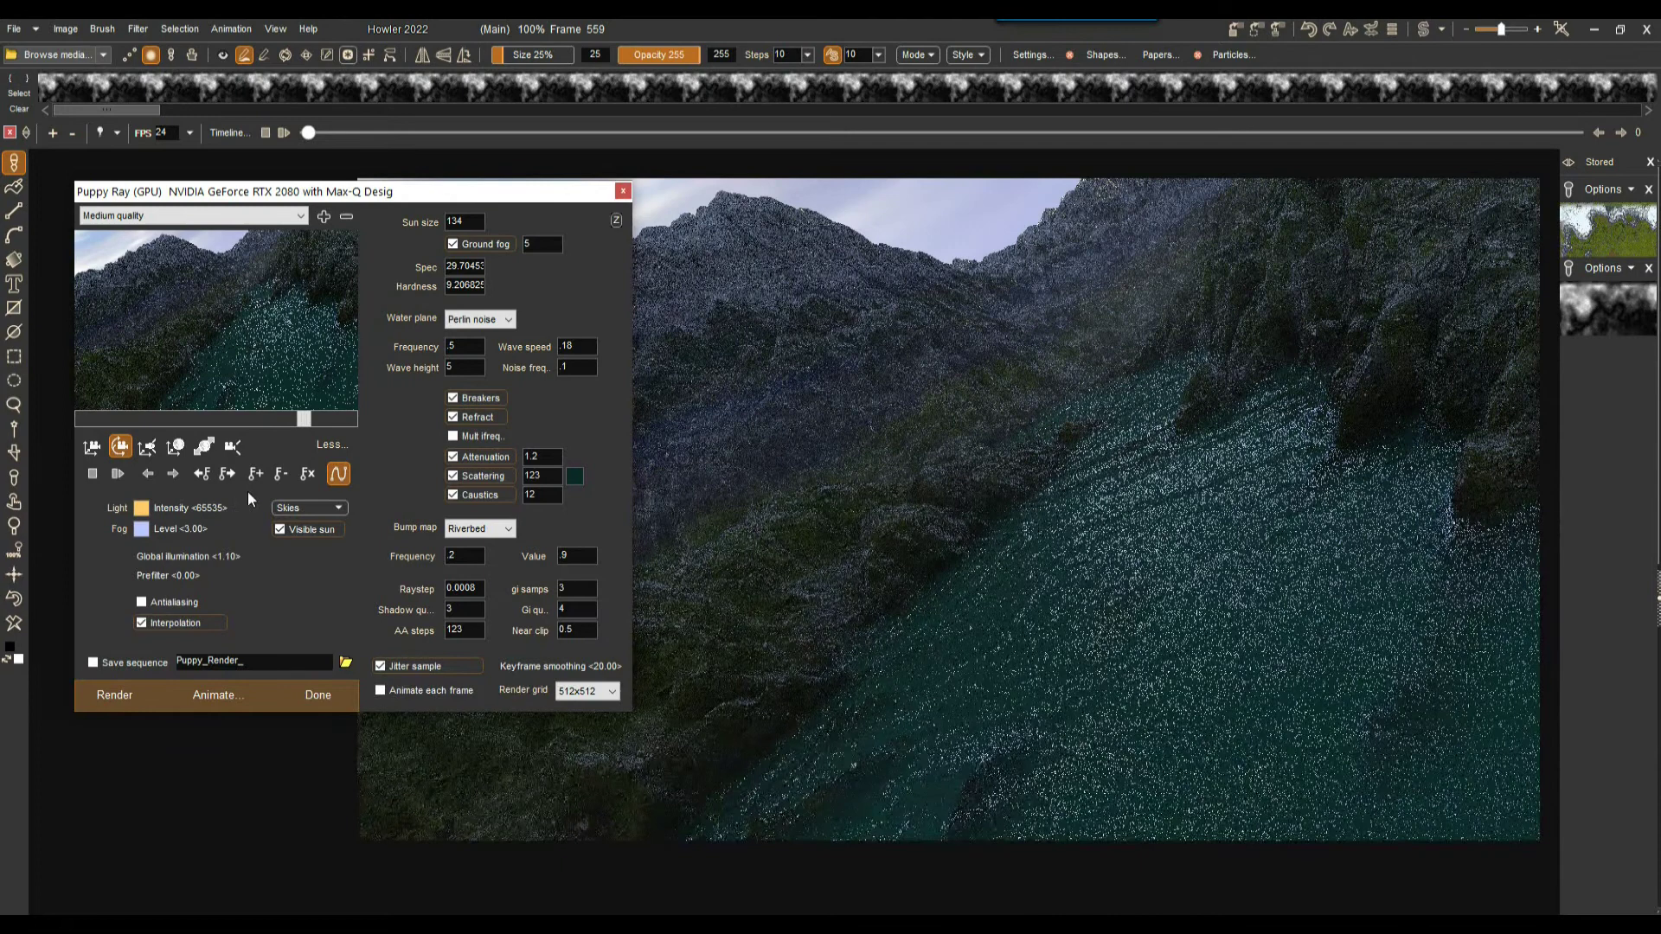
- At frame 677, turn the camera along the river and move it forward over the water toward the rocky bank
click(355, 418)
drag(187, 310, 409, 323)
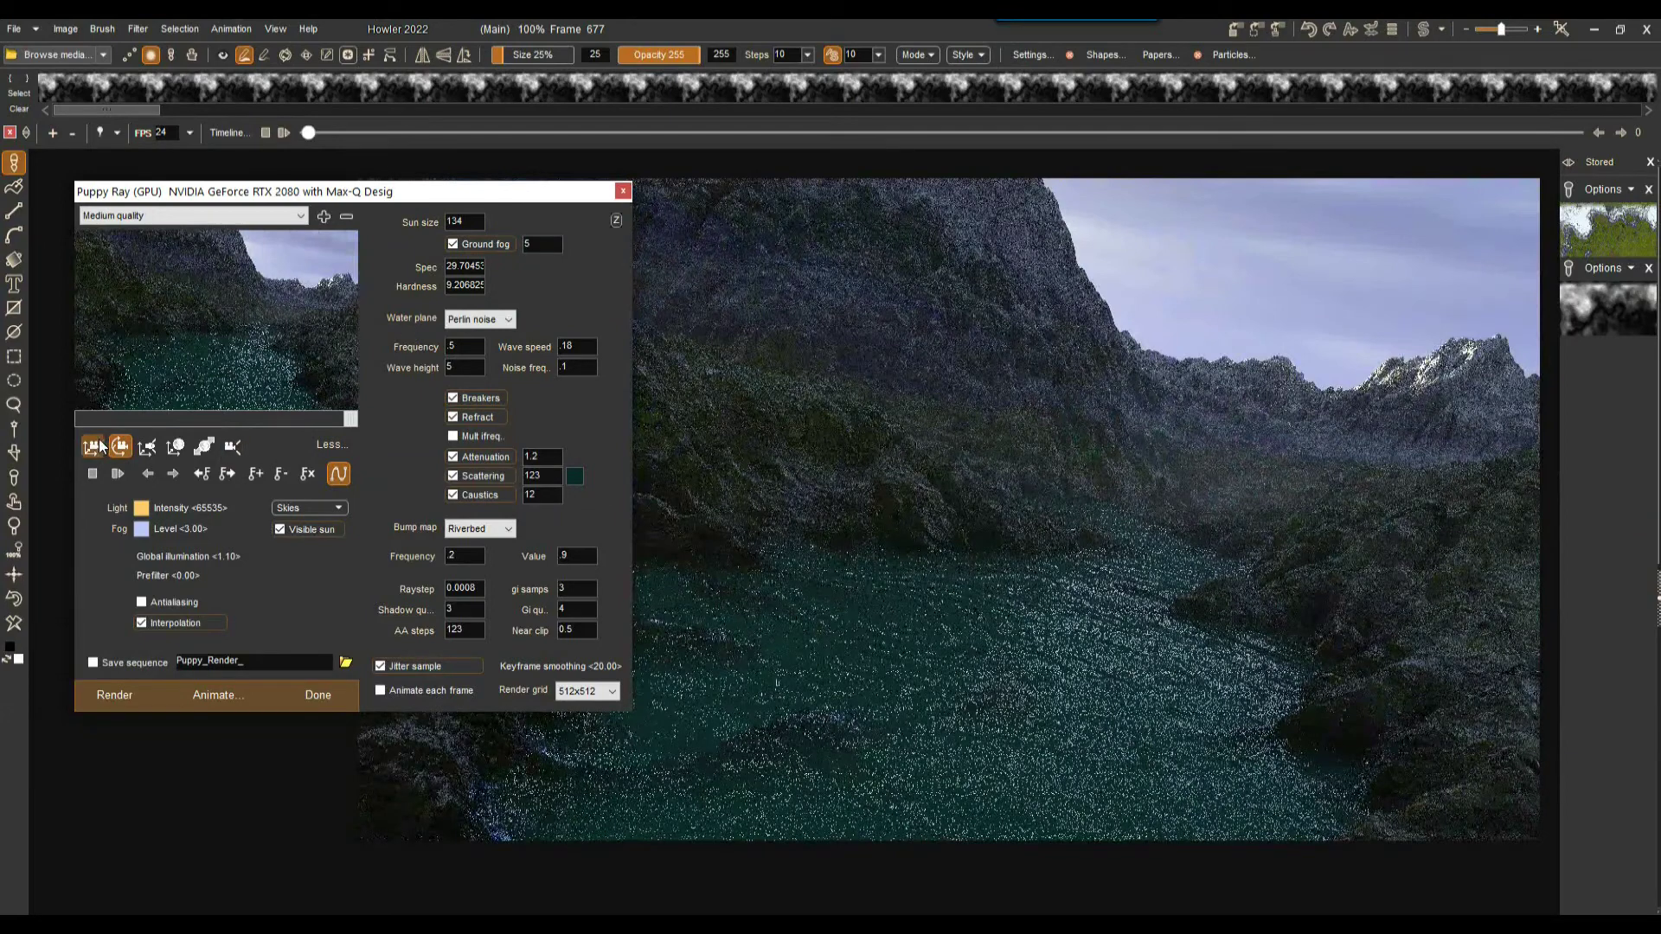
drag(309, 299, 225, 253)
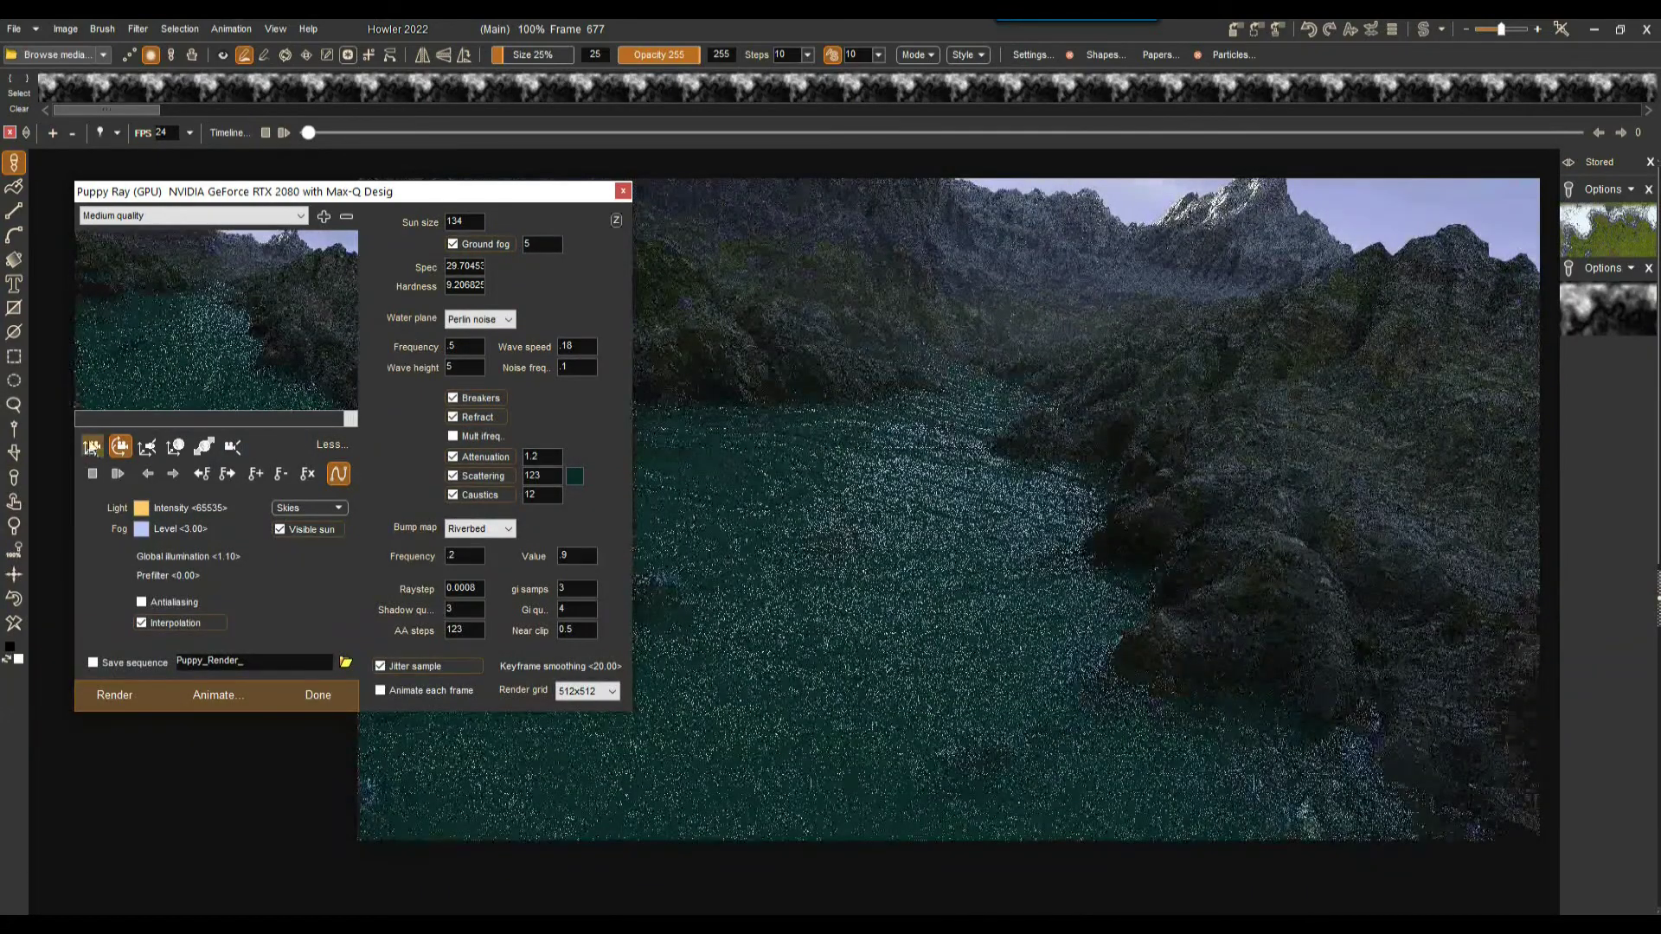
drag(178, 332, 184, 422)
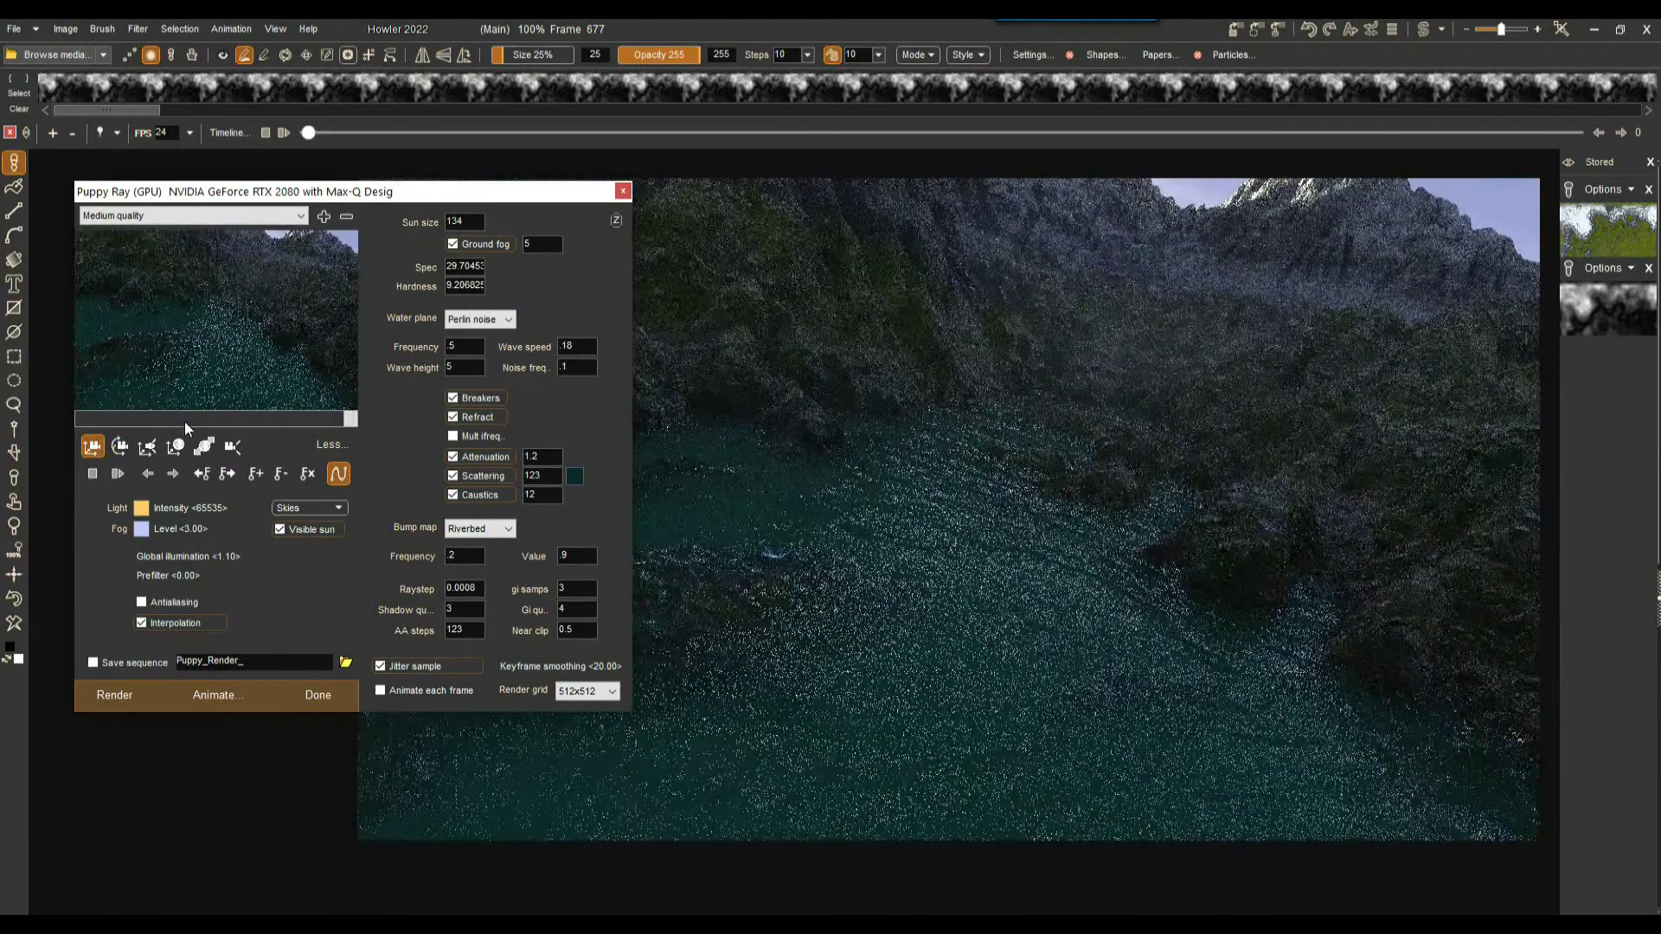
drag(152, 338, 128, 381)
click(122, 447)
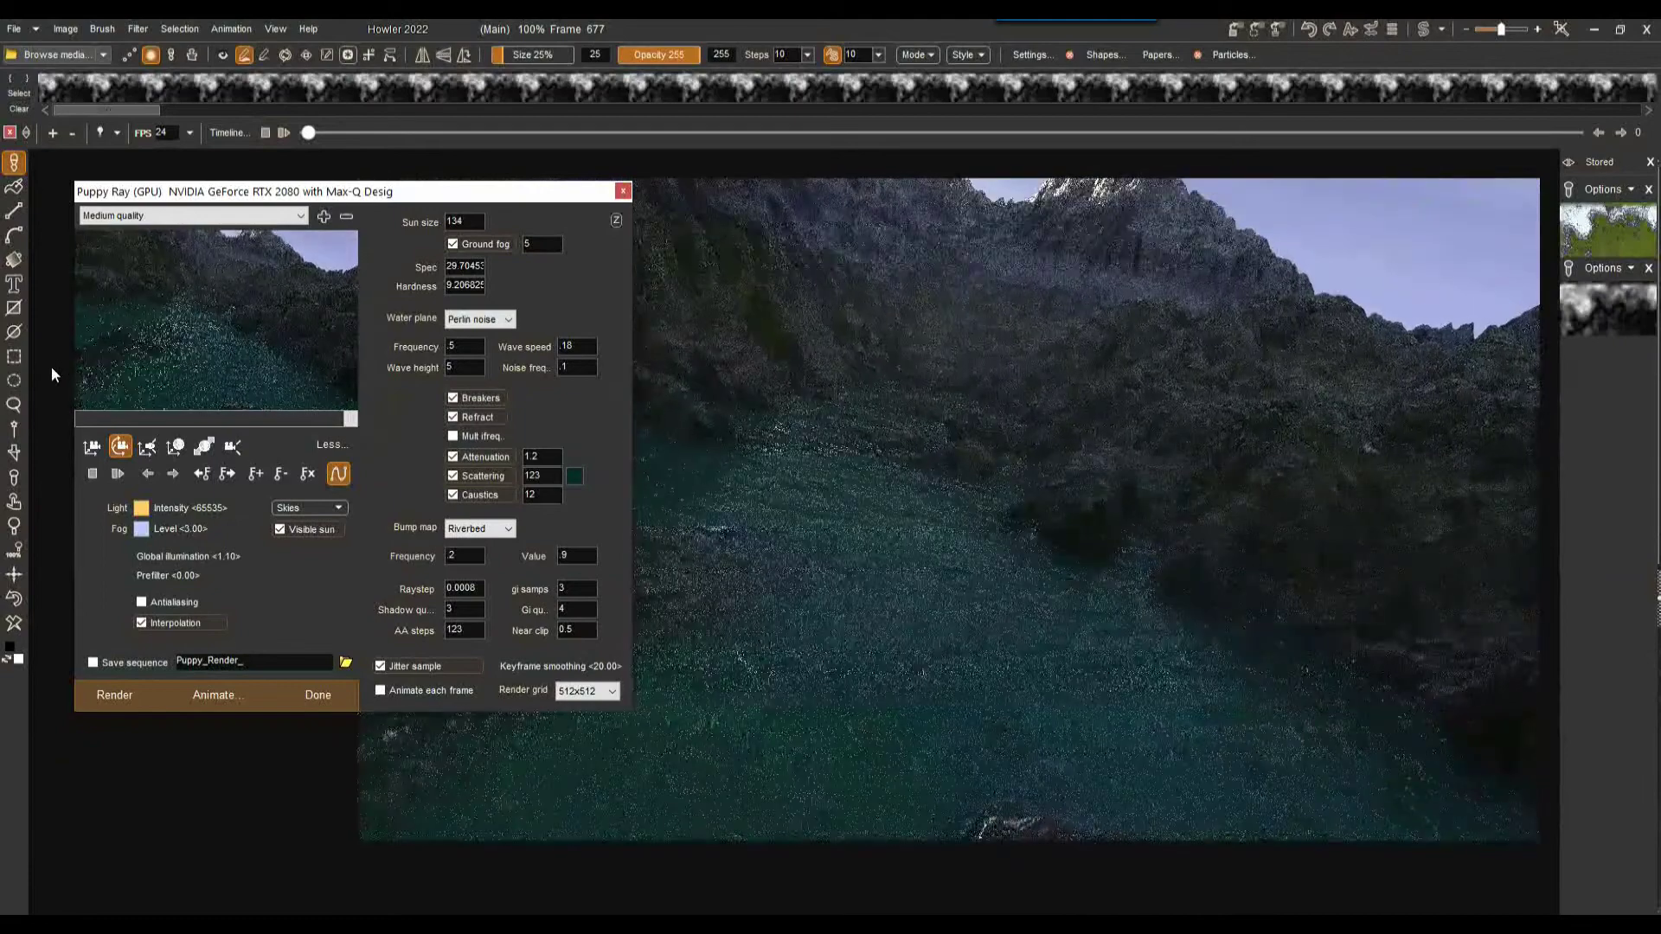
- Move the camera beyond the rocky bank and turn it to face the mossy rock island in the water
click(94, 445)
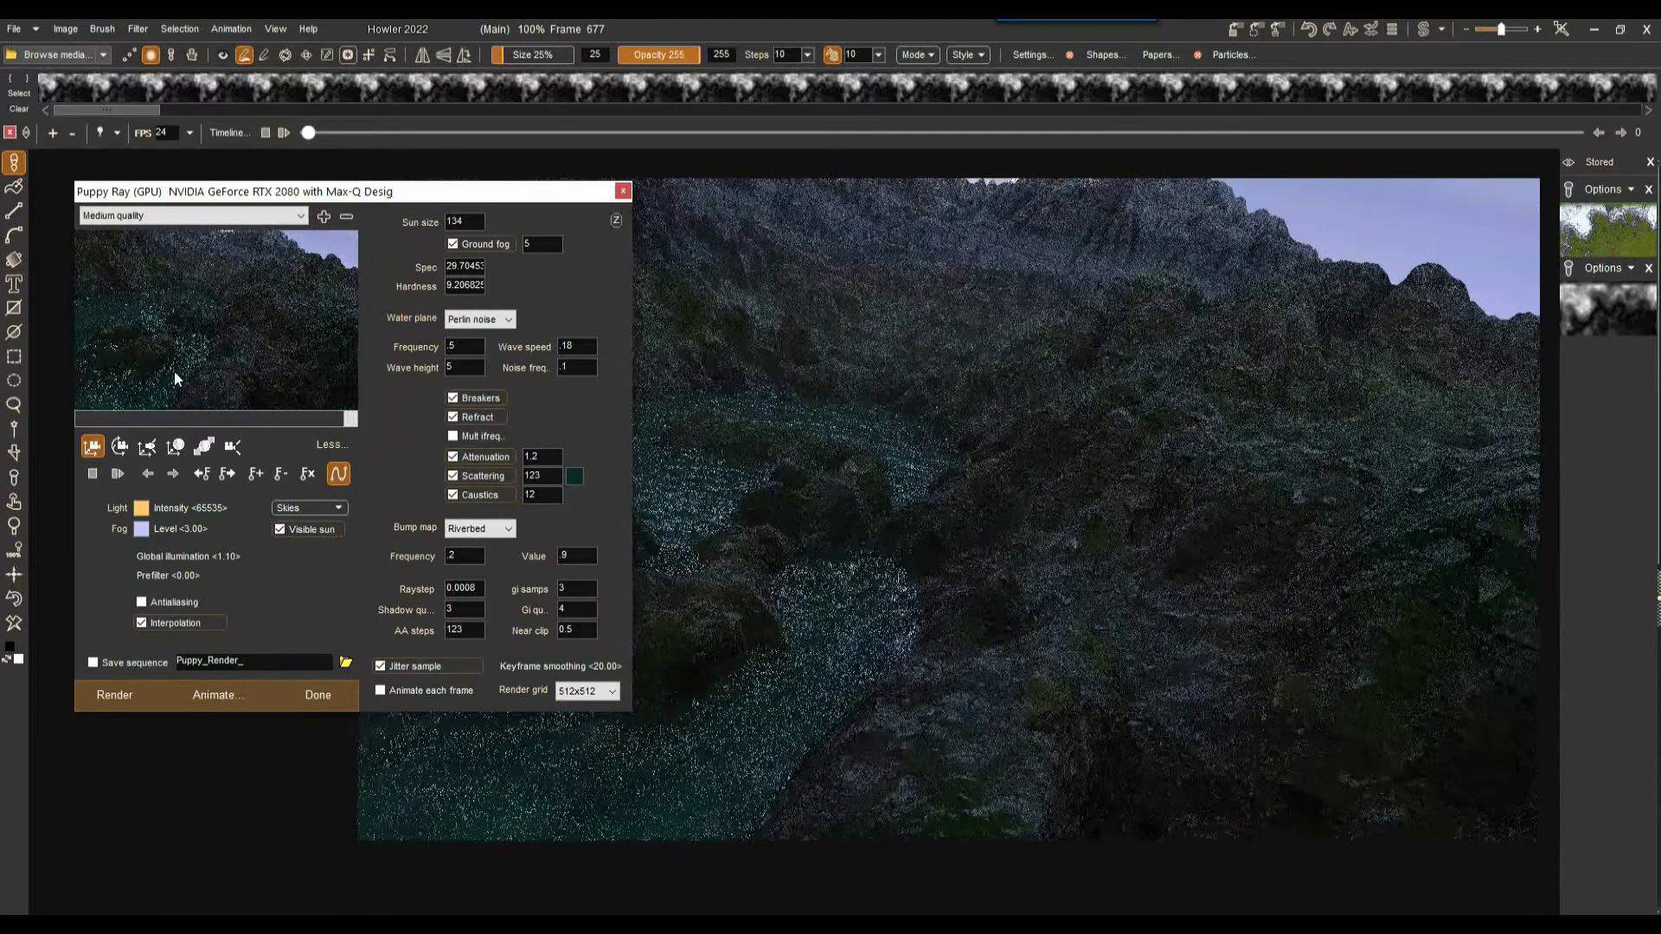
click(120, 448)
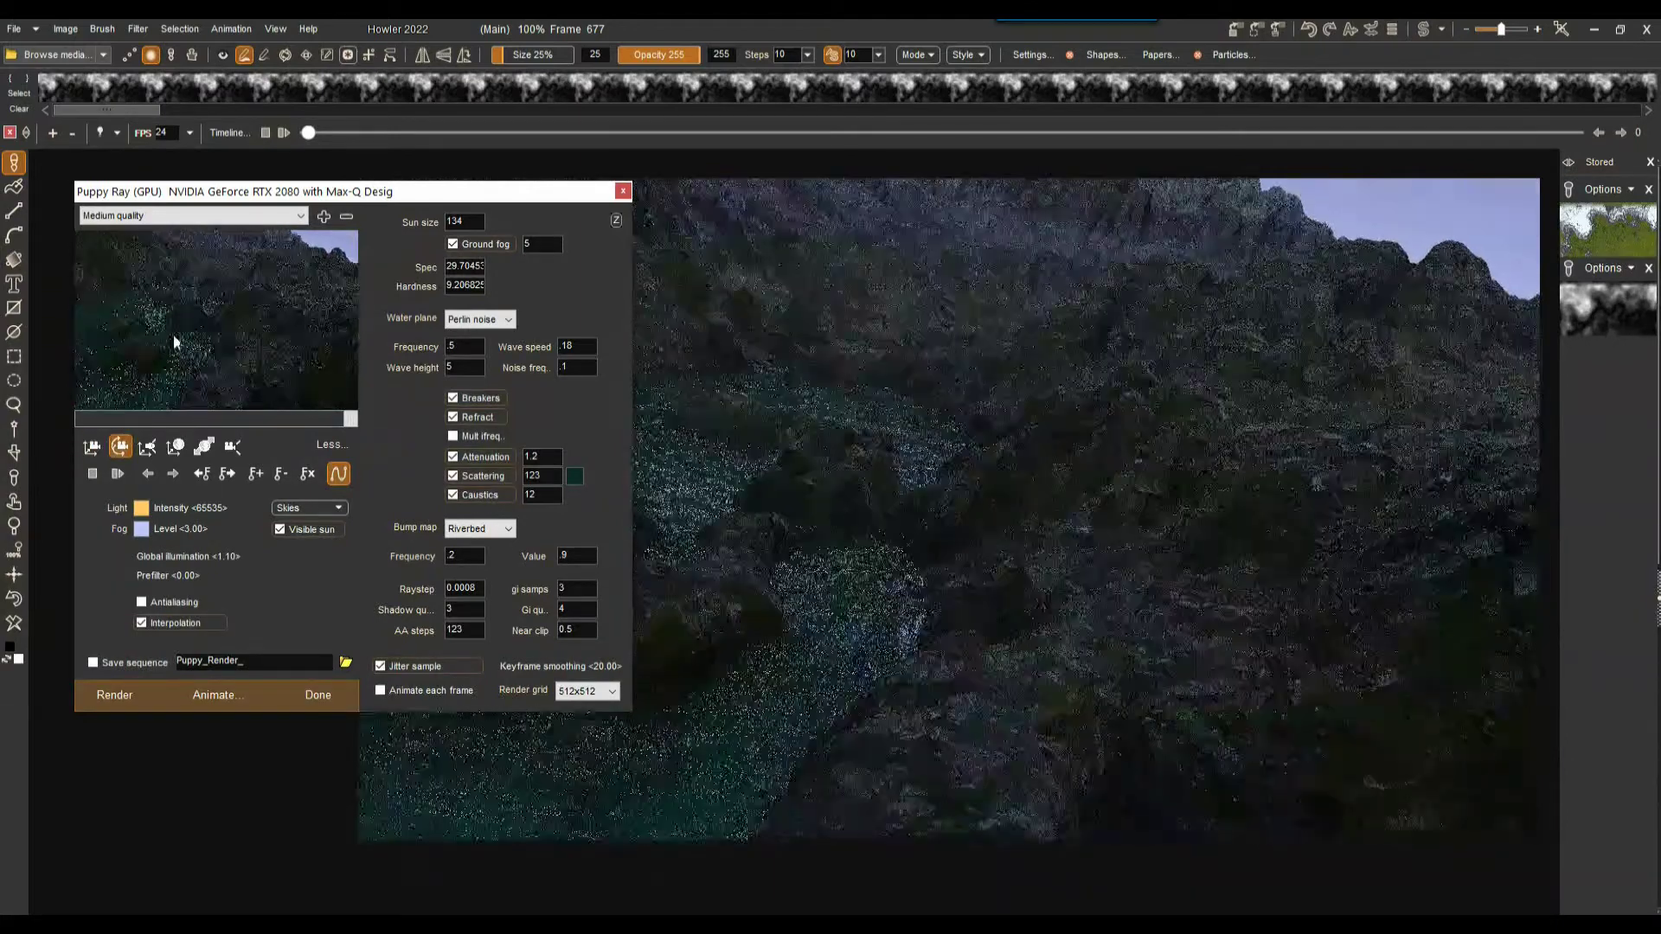
click(91, 447)
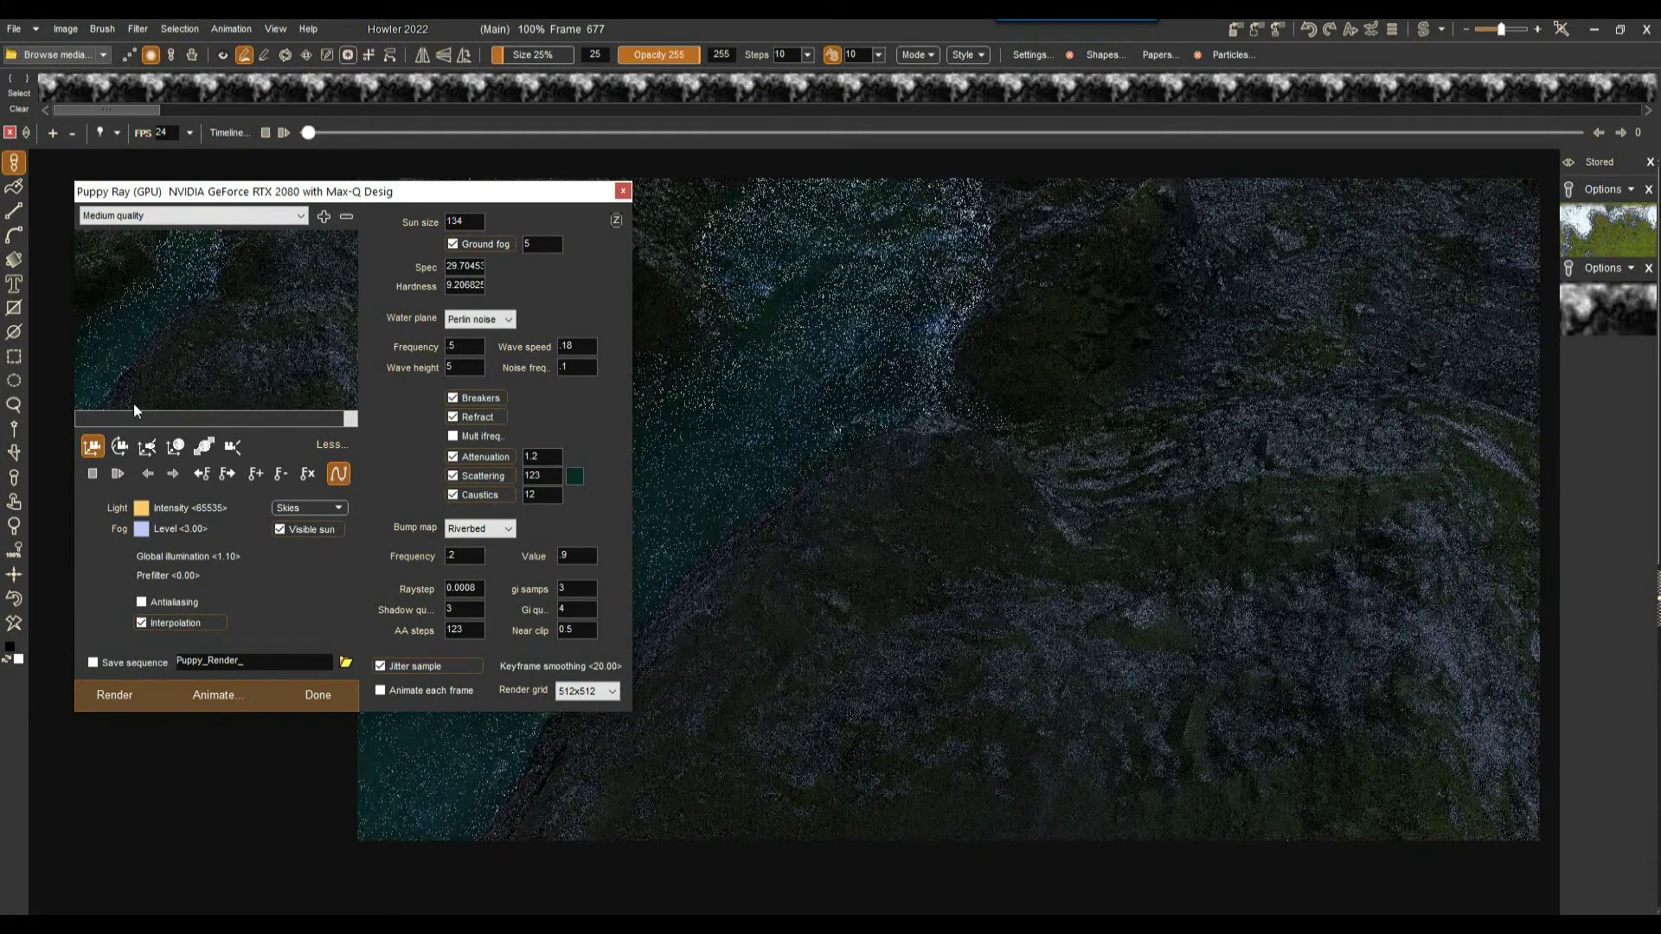
click(120, 447)
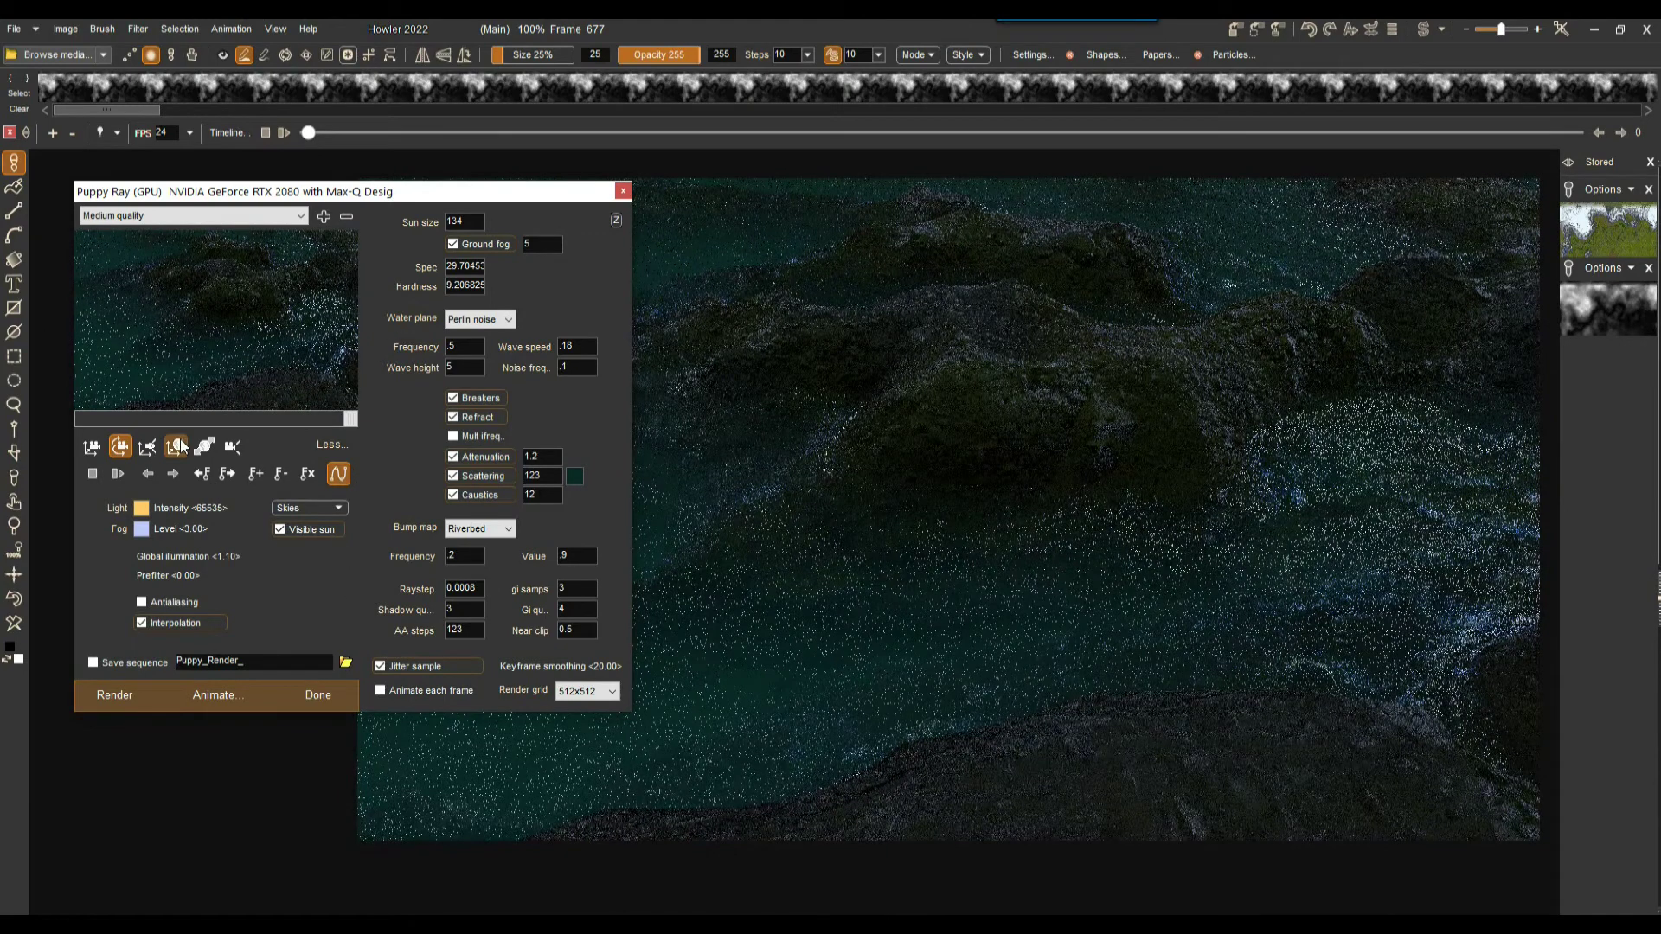
click(231, 446)
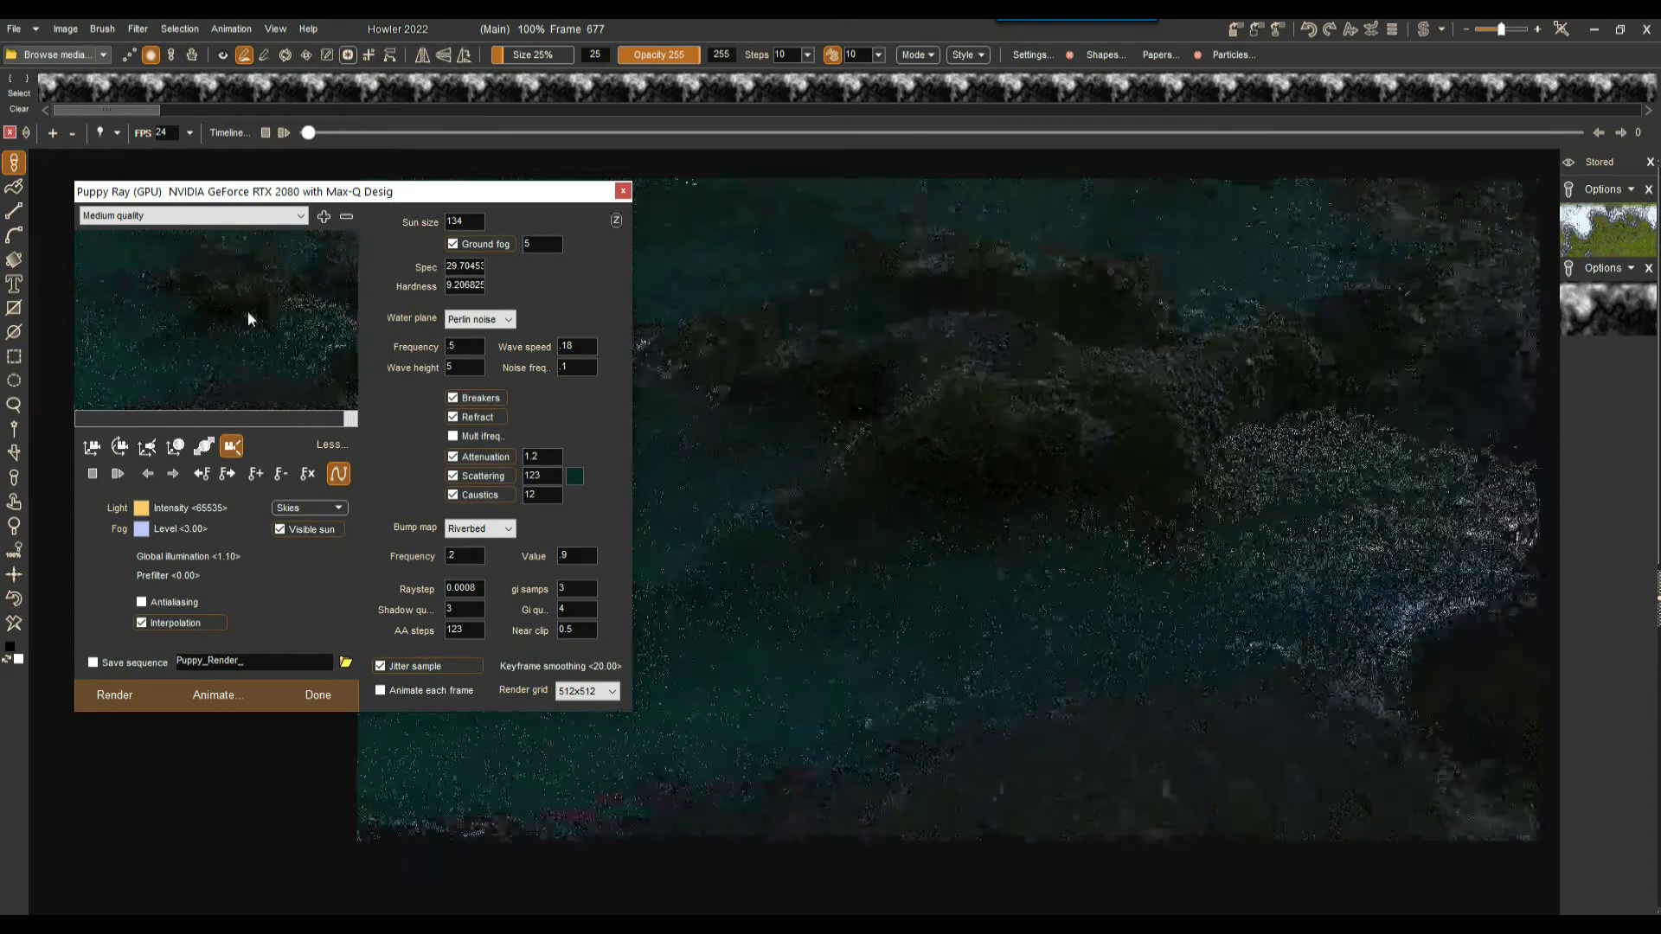
click(92, 447)
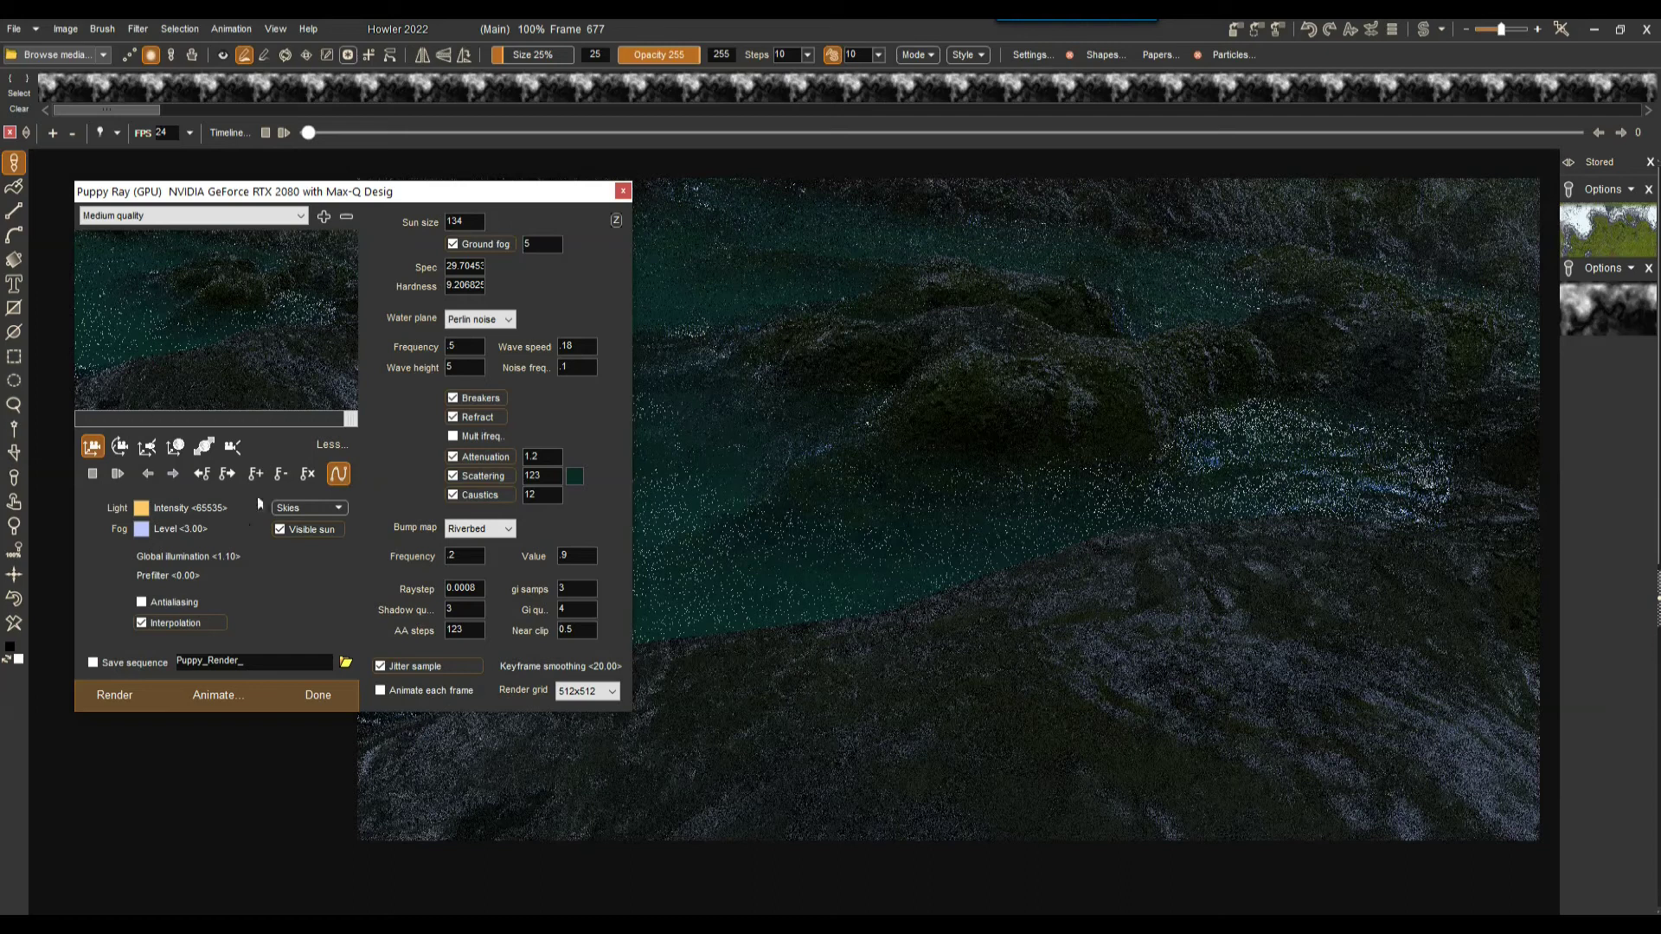
- Return to frame 0 and enable saving the sequence to the Temp folder under the name Puppy_Render_june13
drag(352, 424, 65, 424)
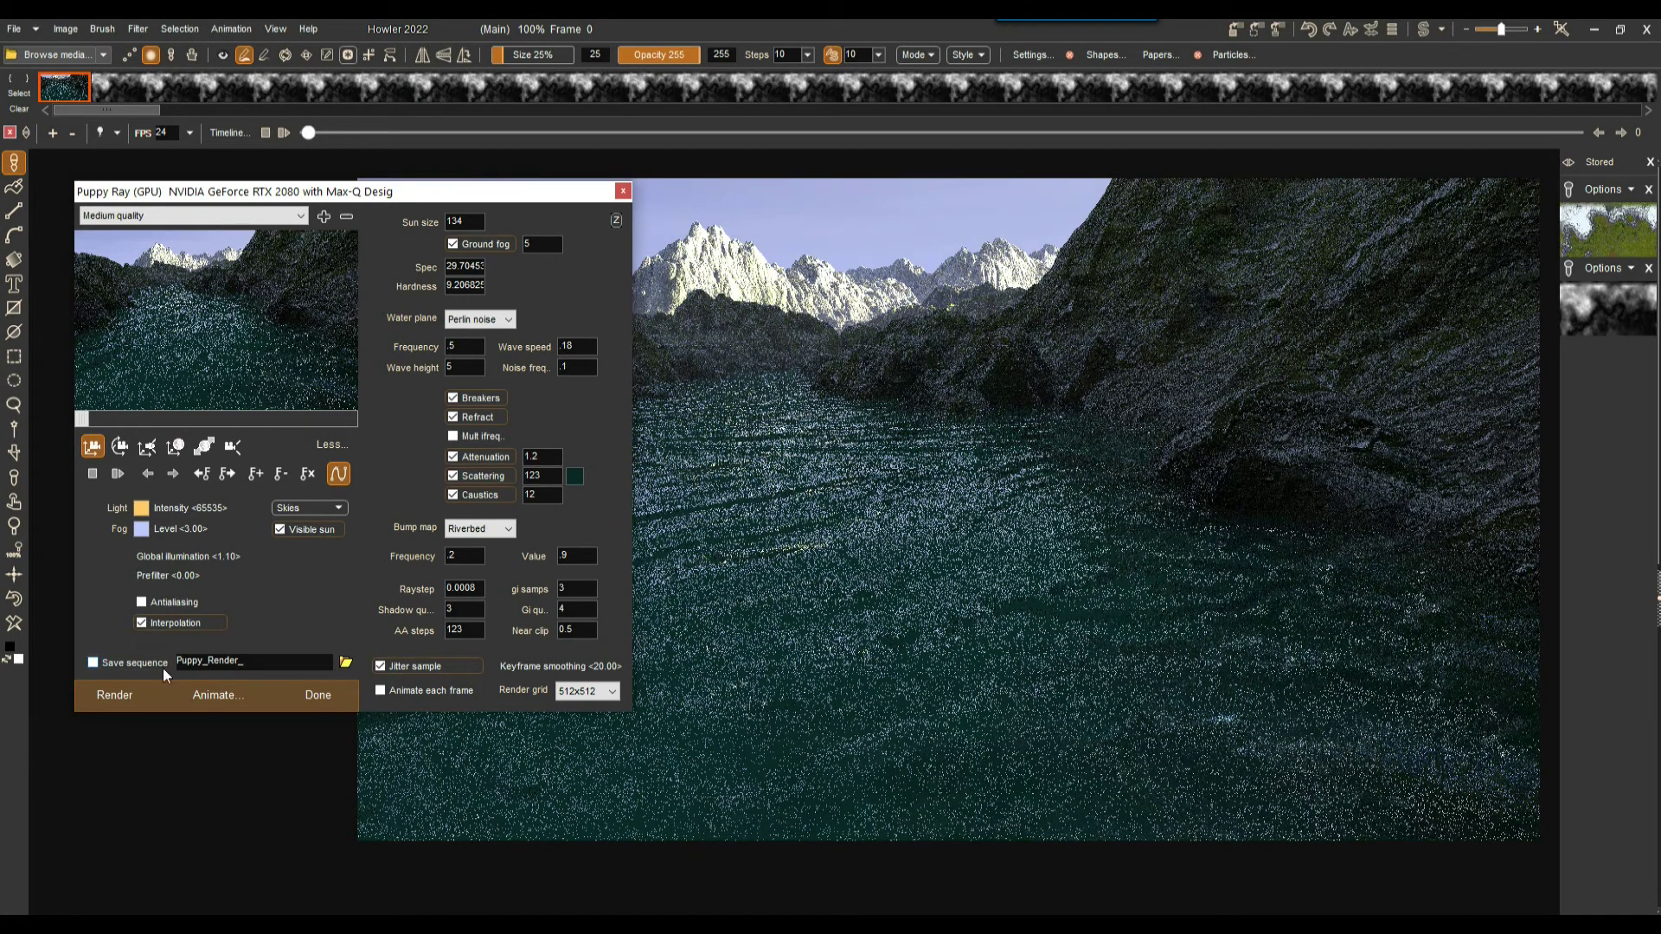
click(346, 663)
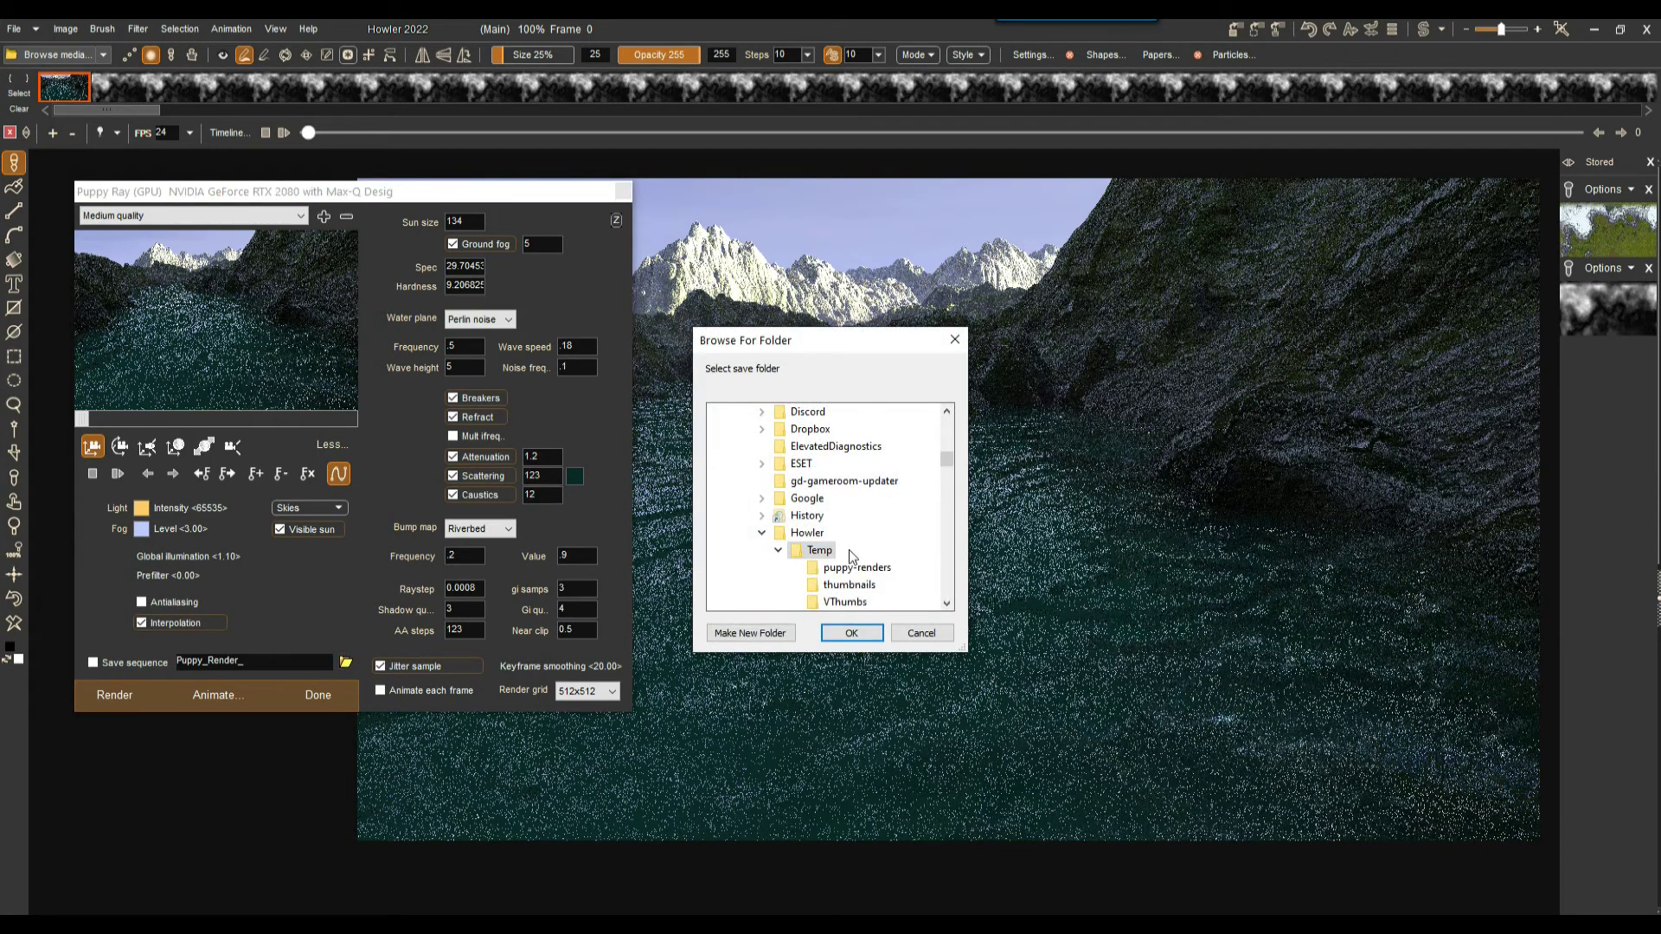
click(852, 632)
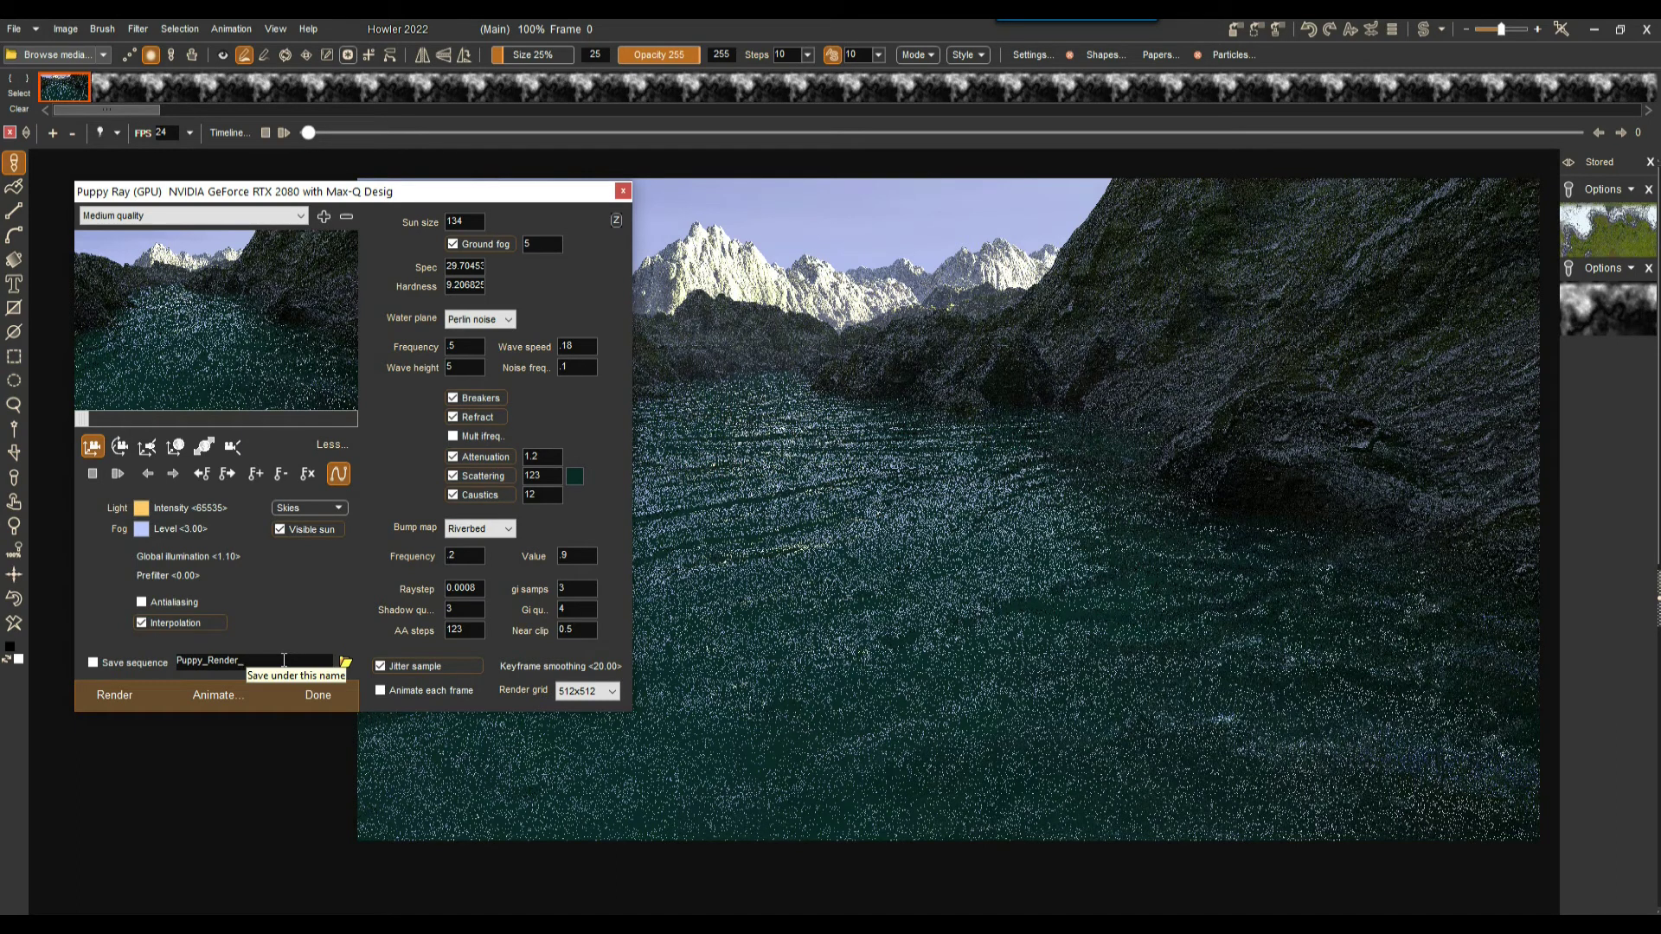
text(june13)
click(257, 662)
text(e)
- Try the None, Fractal, Pitted and Mudbank bump maps on the terrain, previewing the render
click(510, 527)
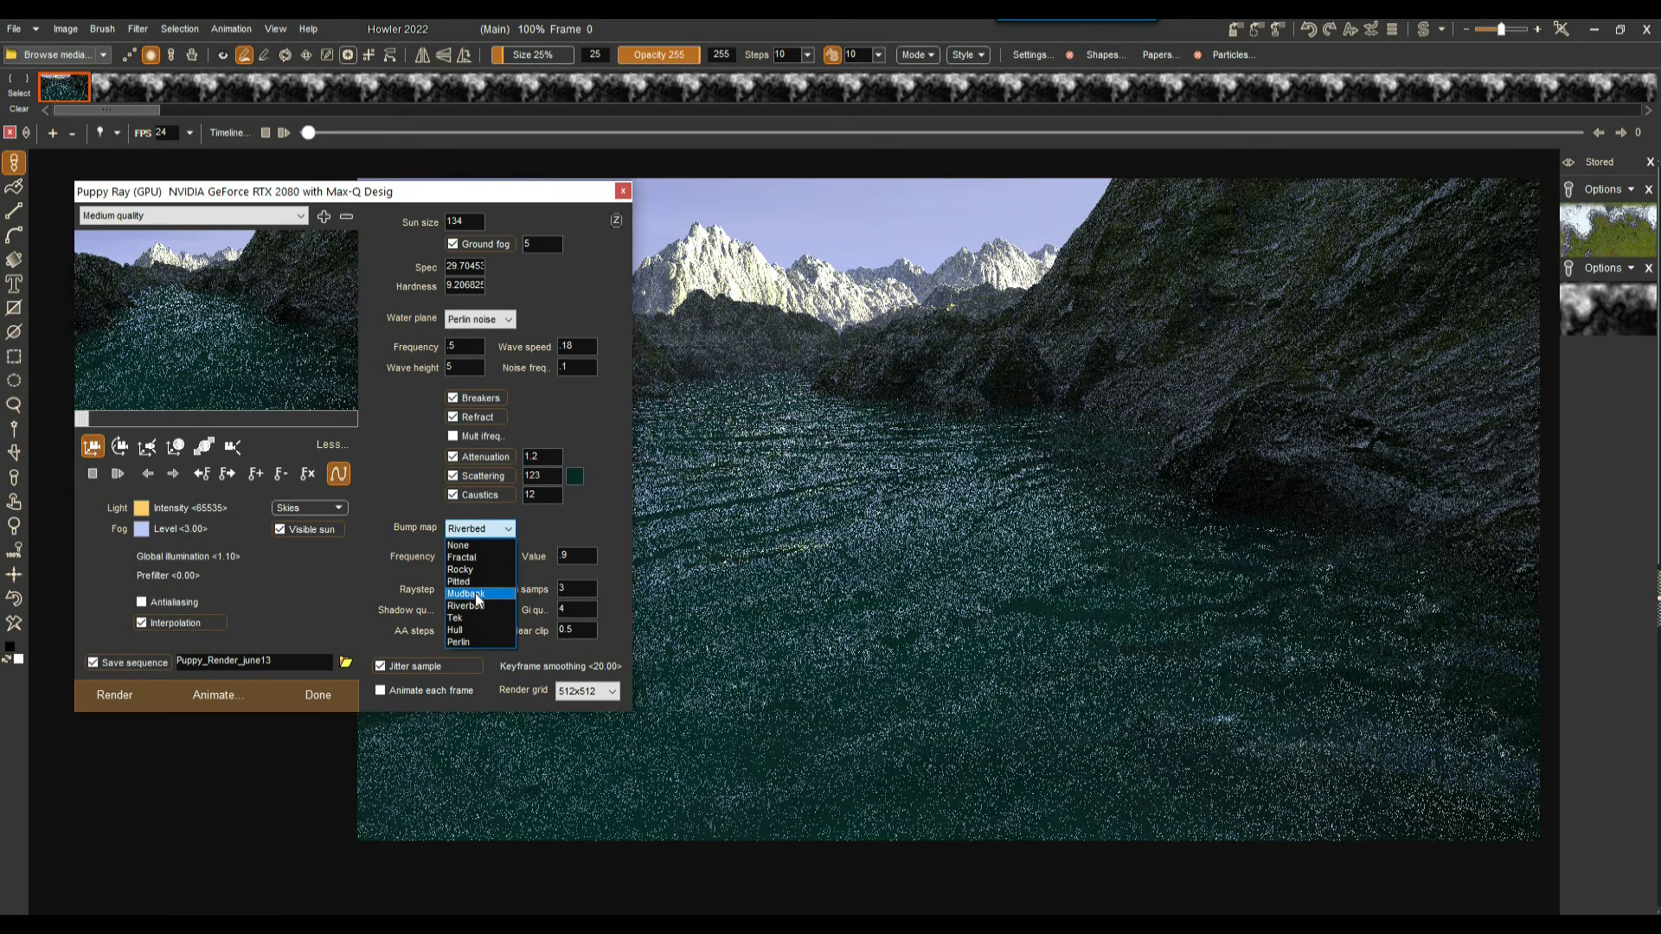
click(470, 545)
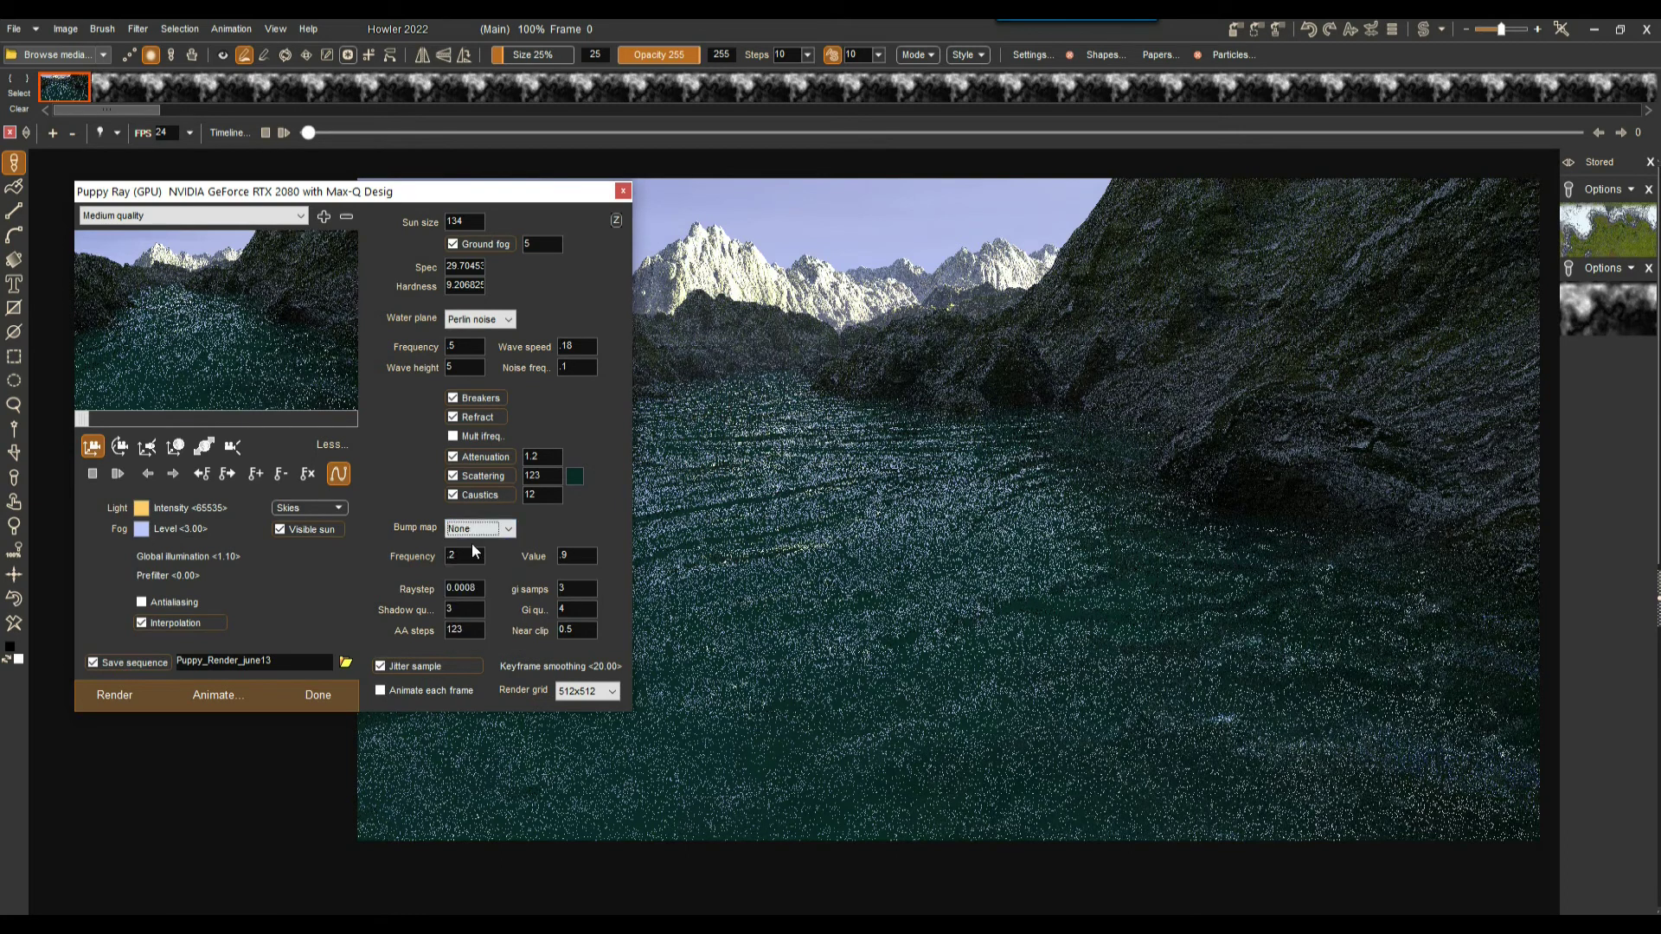
click(110, 695)
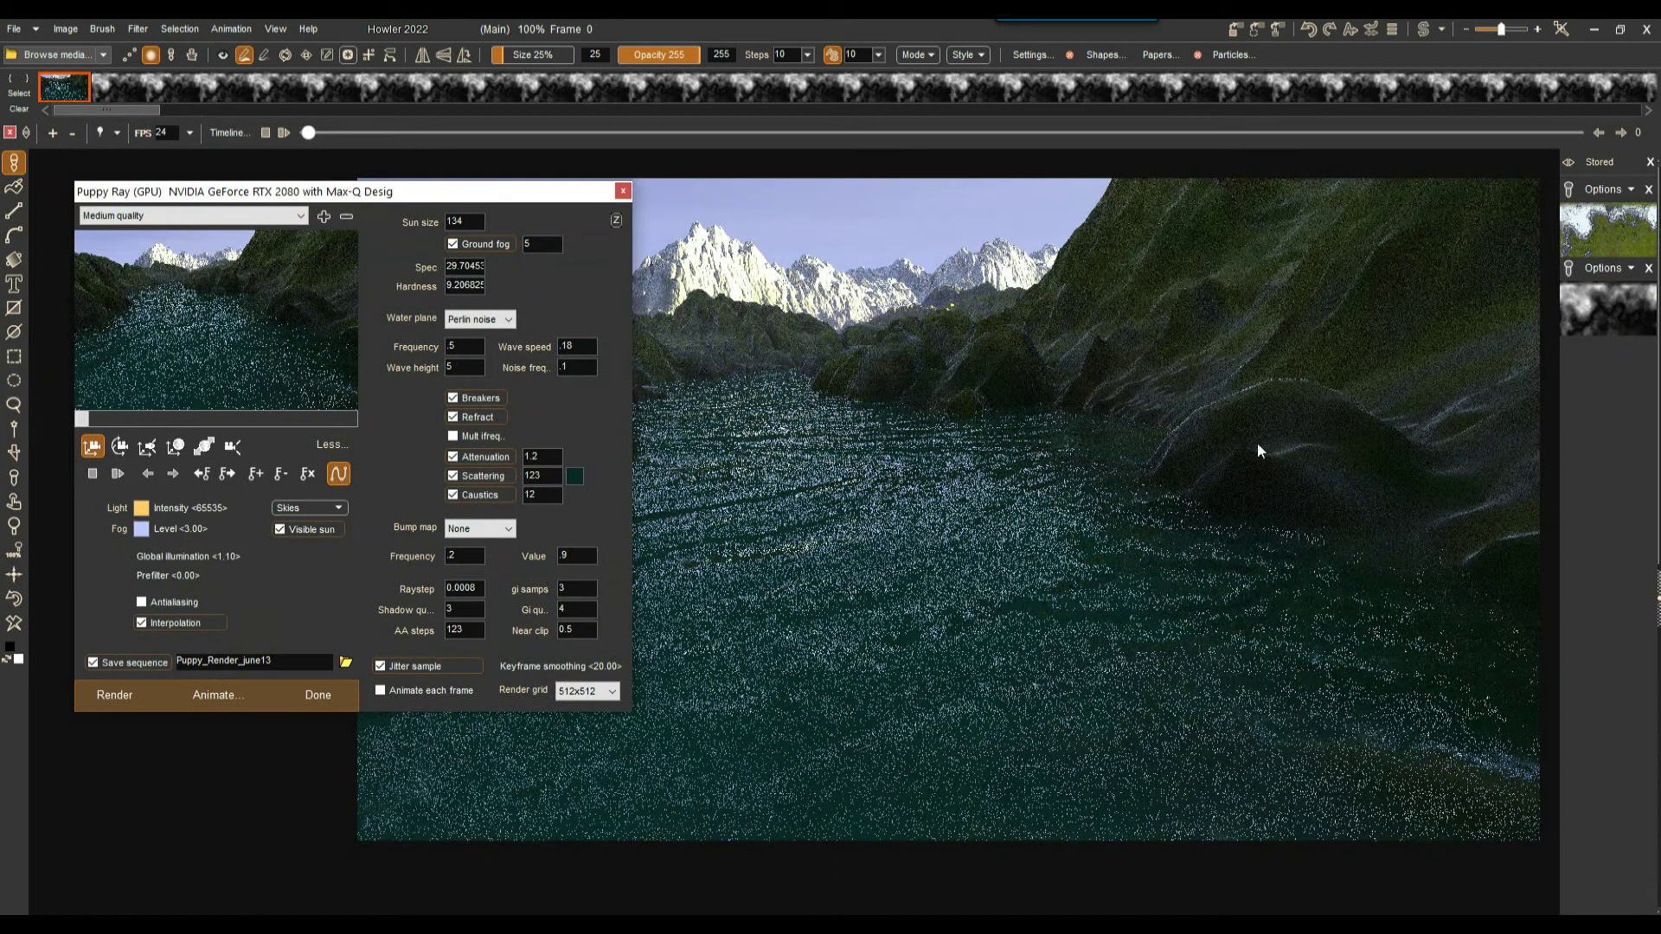
click(511, 531)
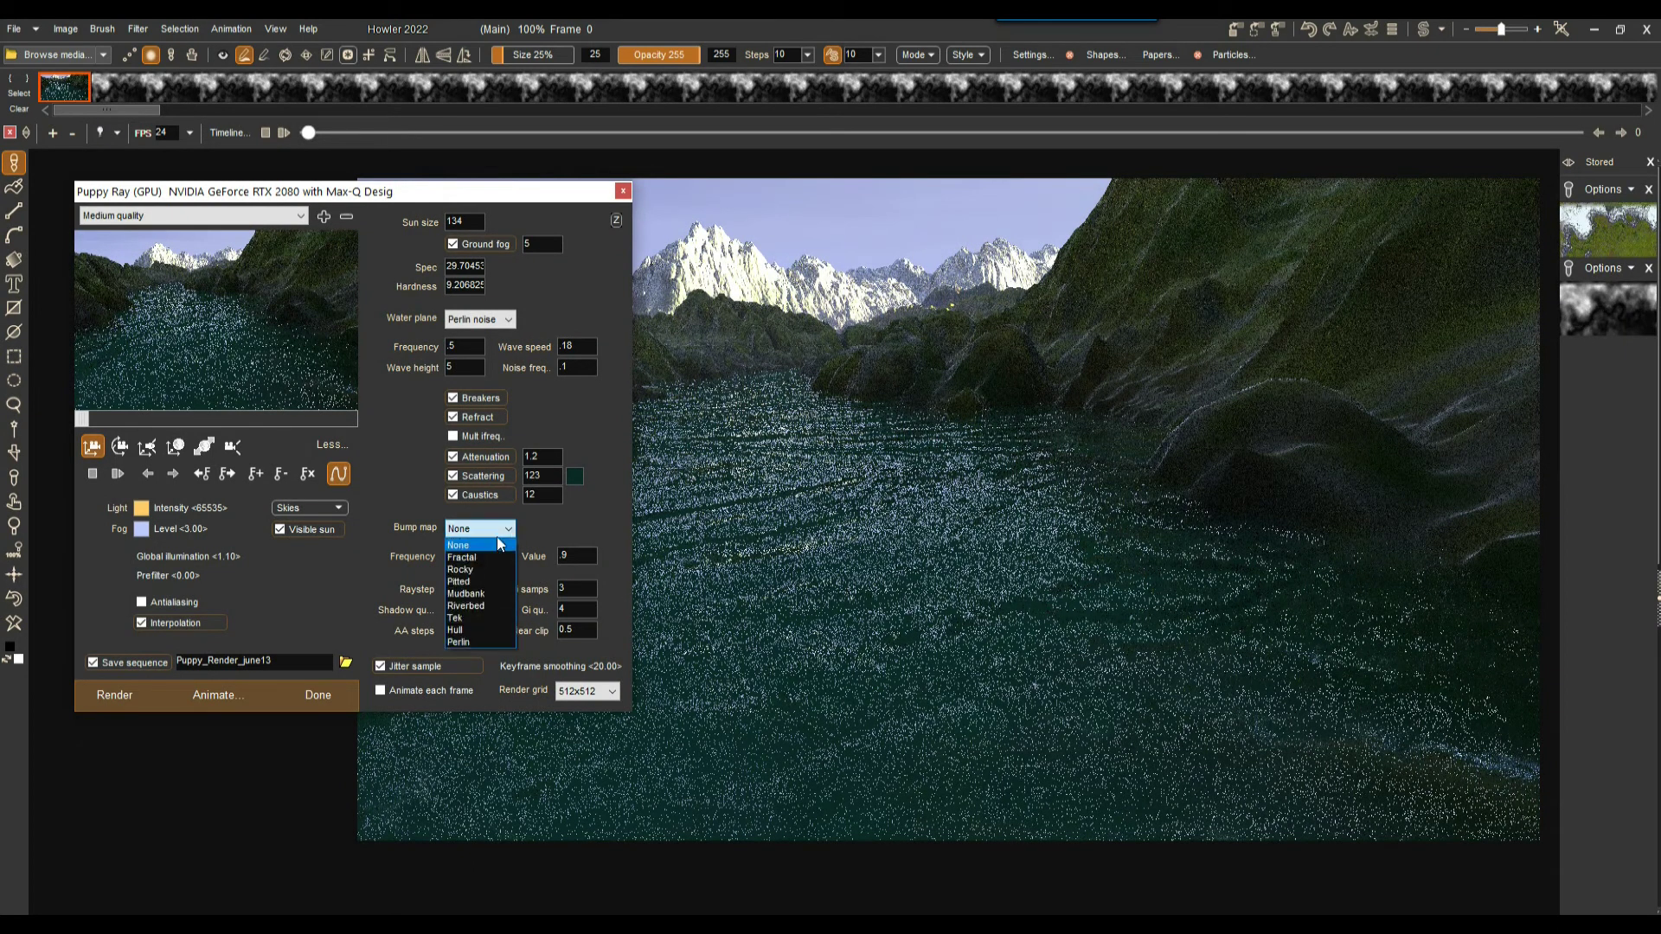
click(493, 559)
click(508, 530)
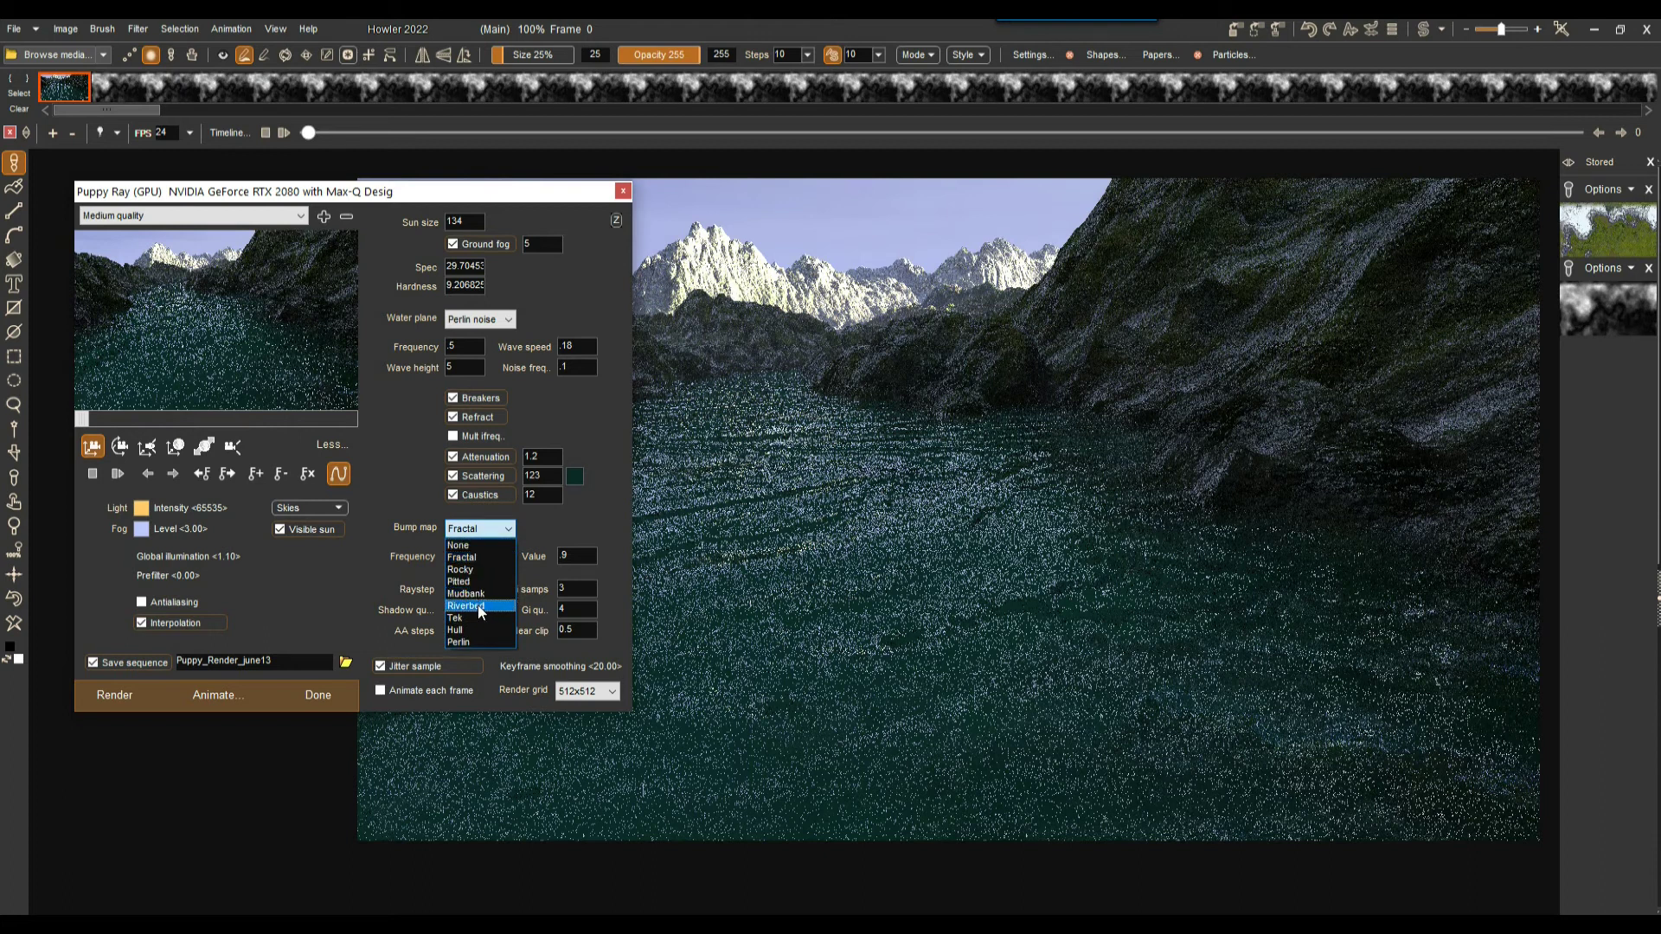
click(471, 582)
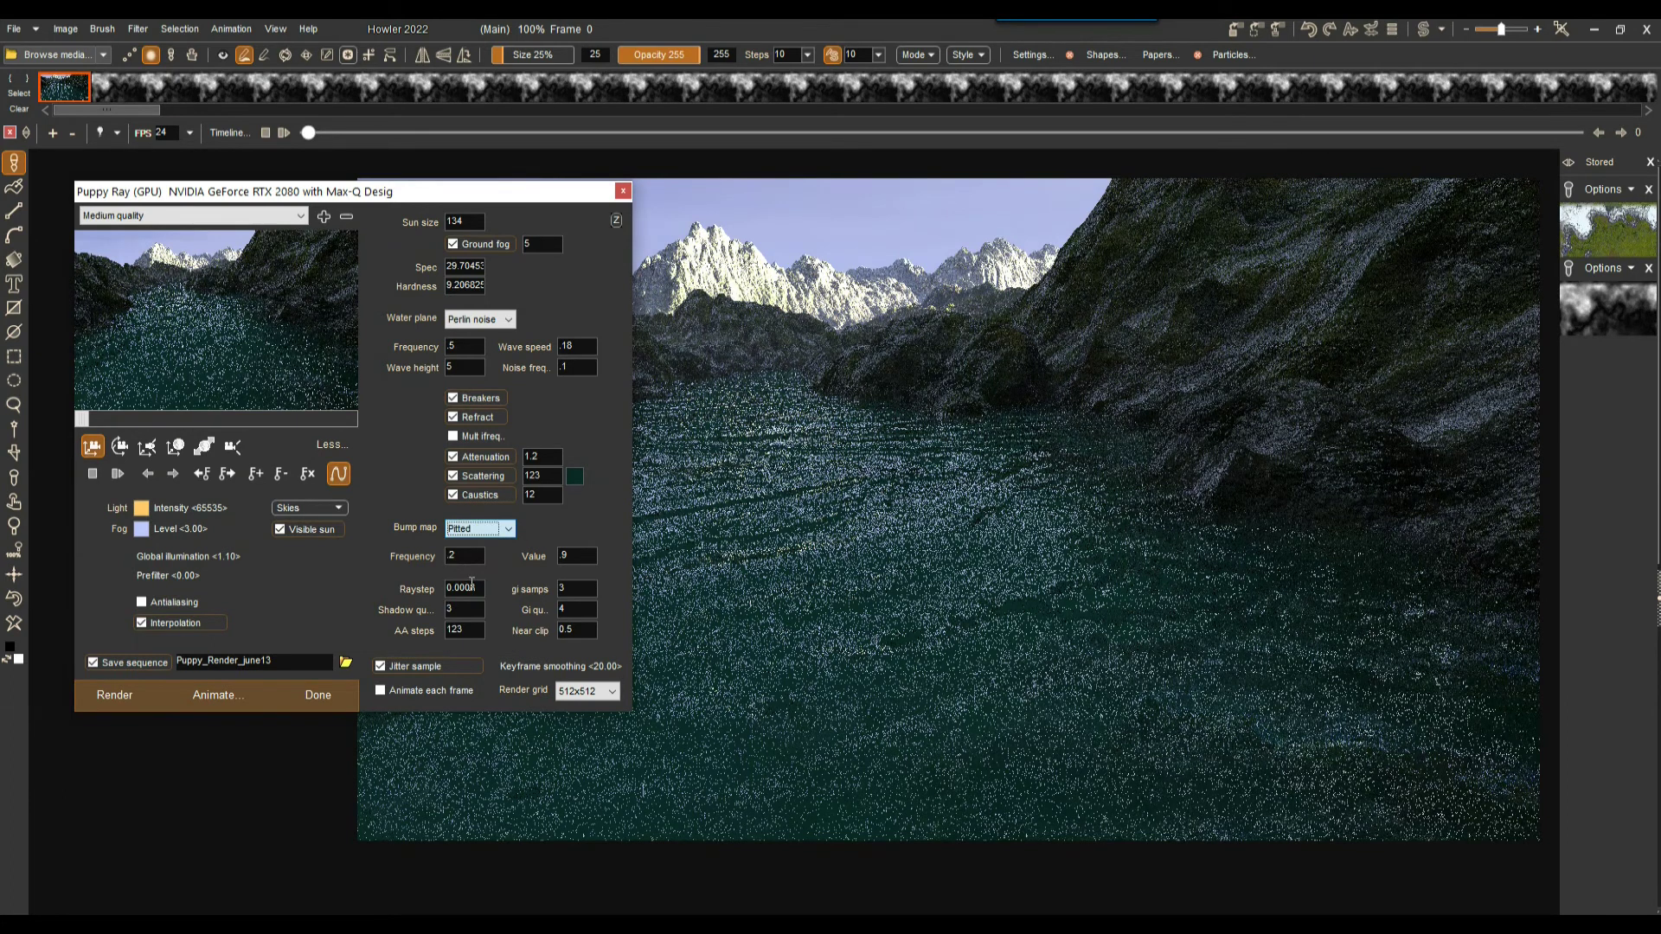
click(490, 531)
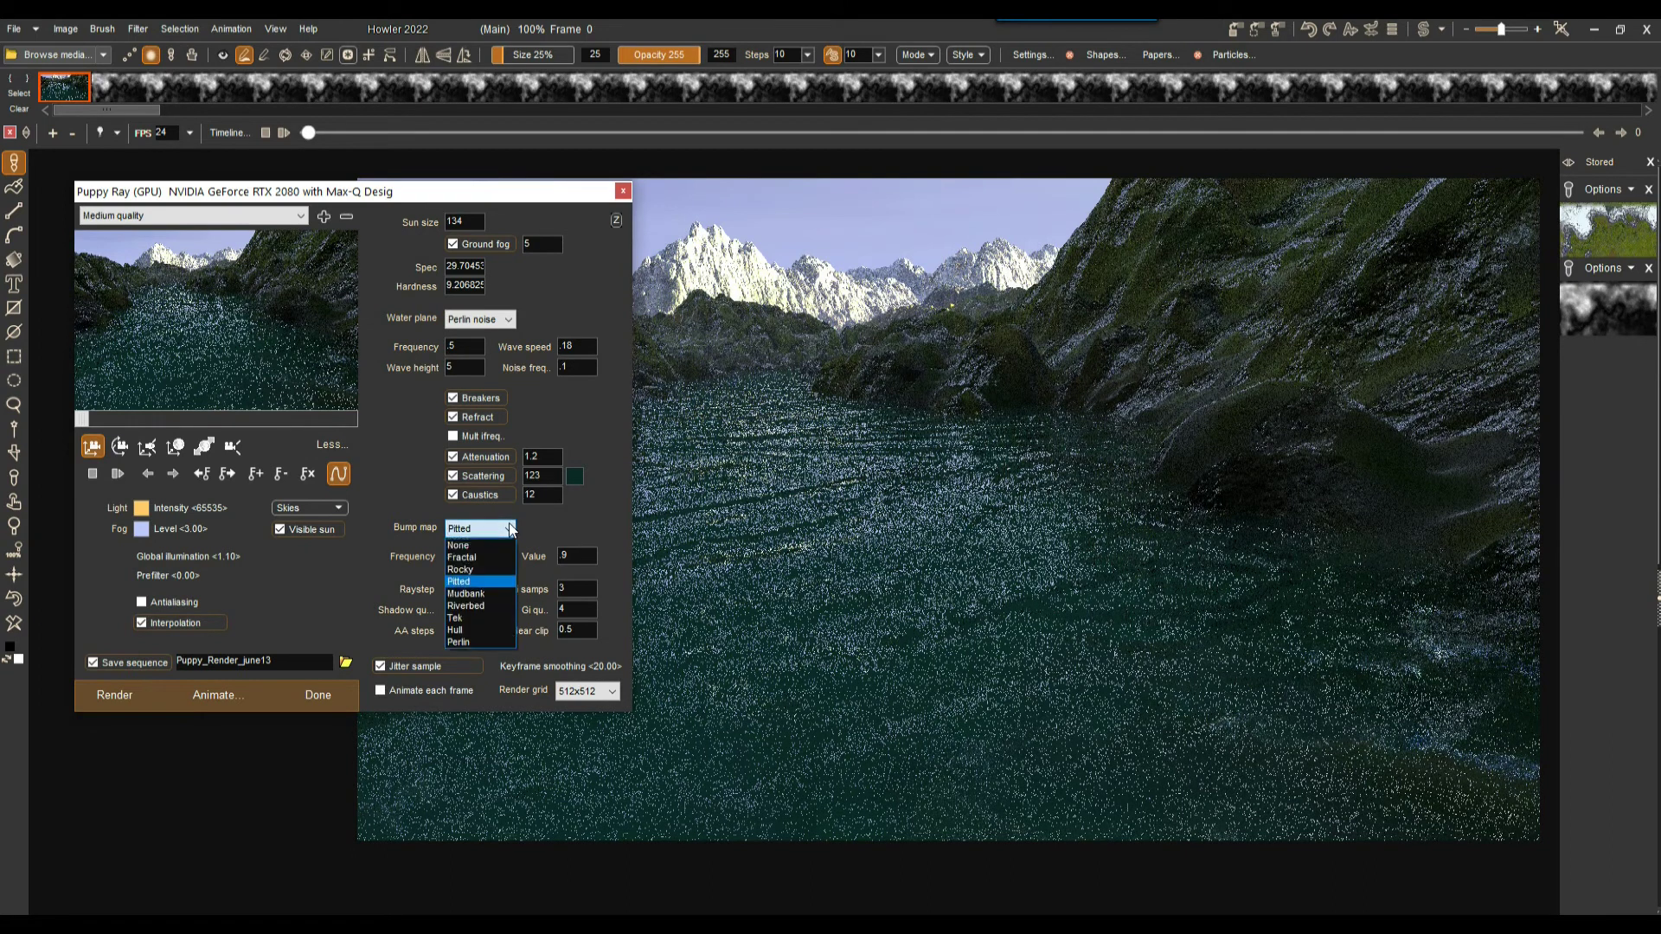
click(466, 595)
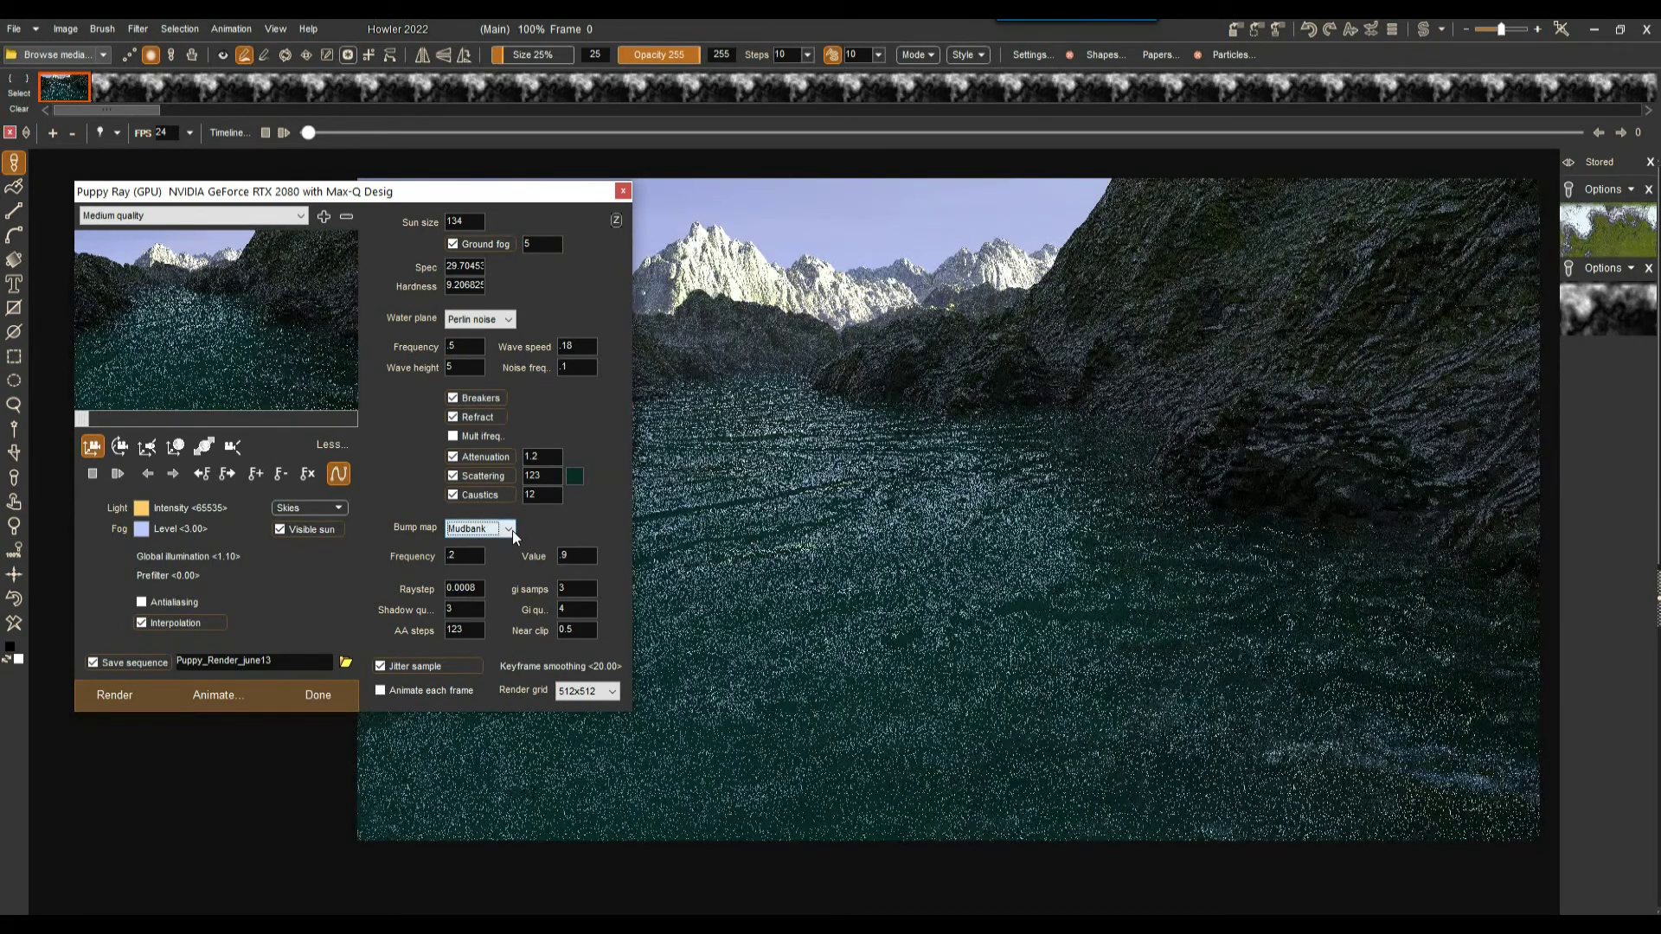
- Try the Perlin and Tek bump maps on the terrain and restore the Riverbed bump map
click(512, 531)
click(476, 640)
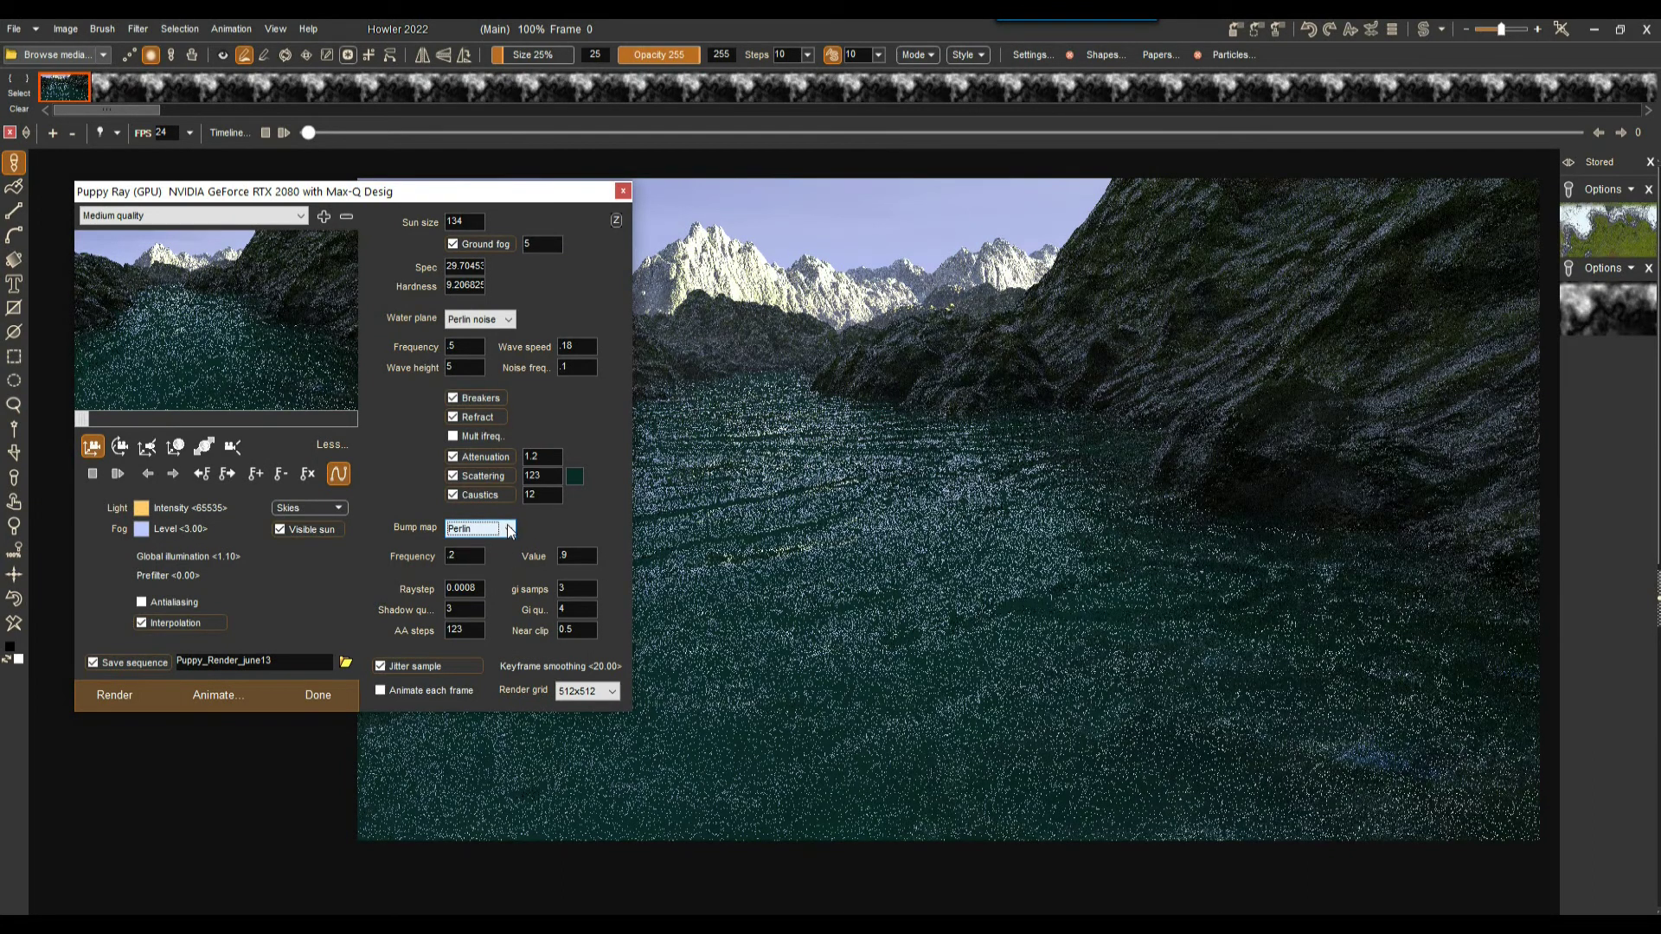
click(510, 531)
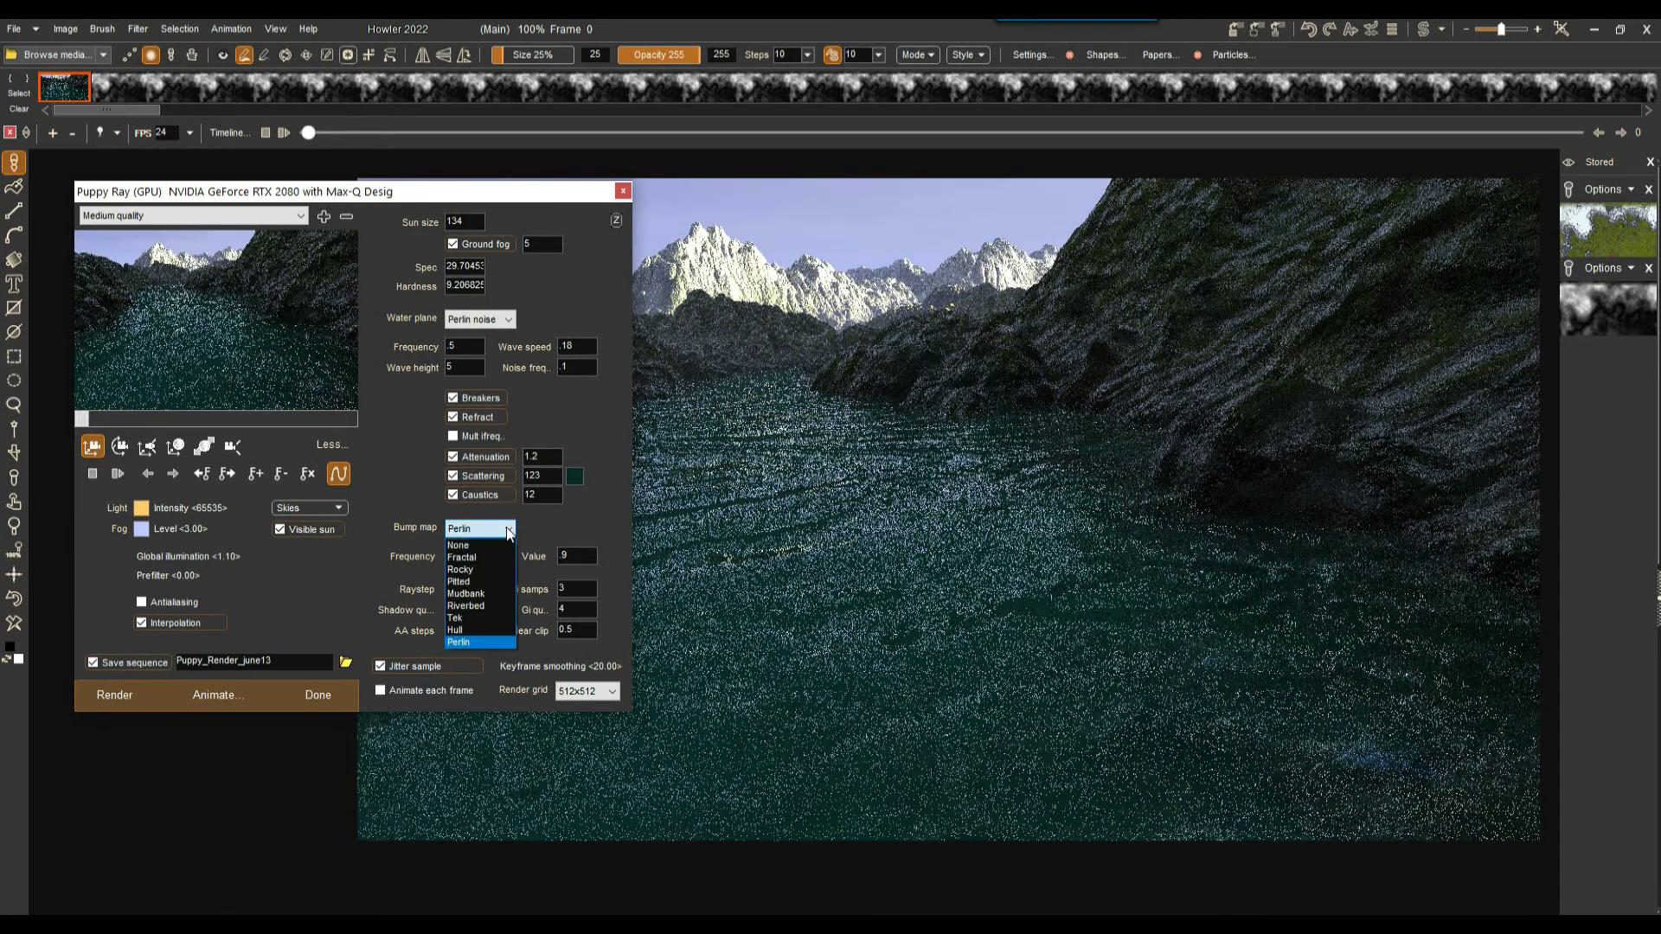
click(481, 619)
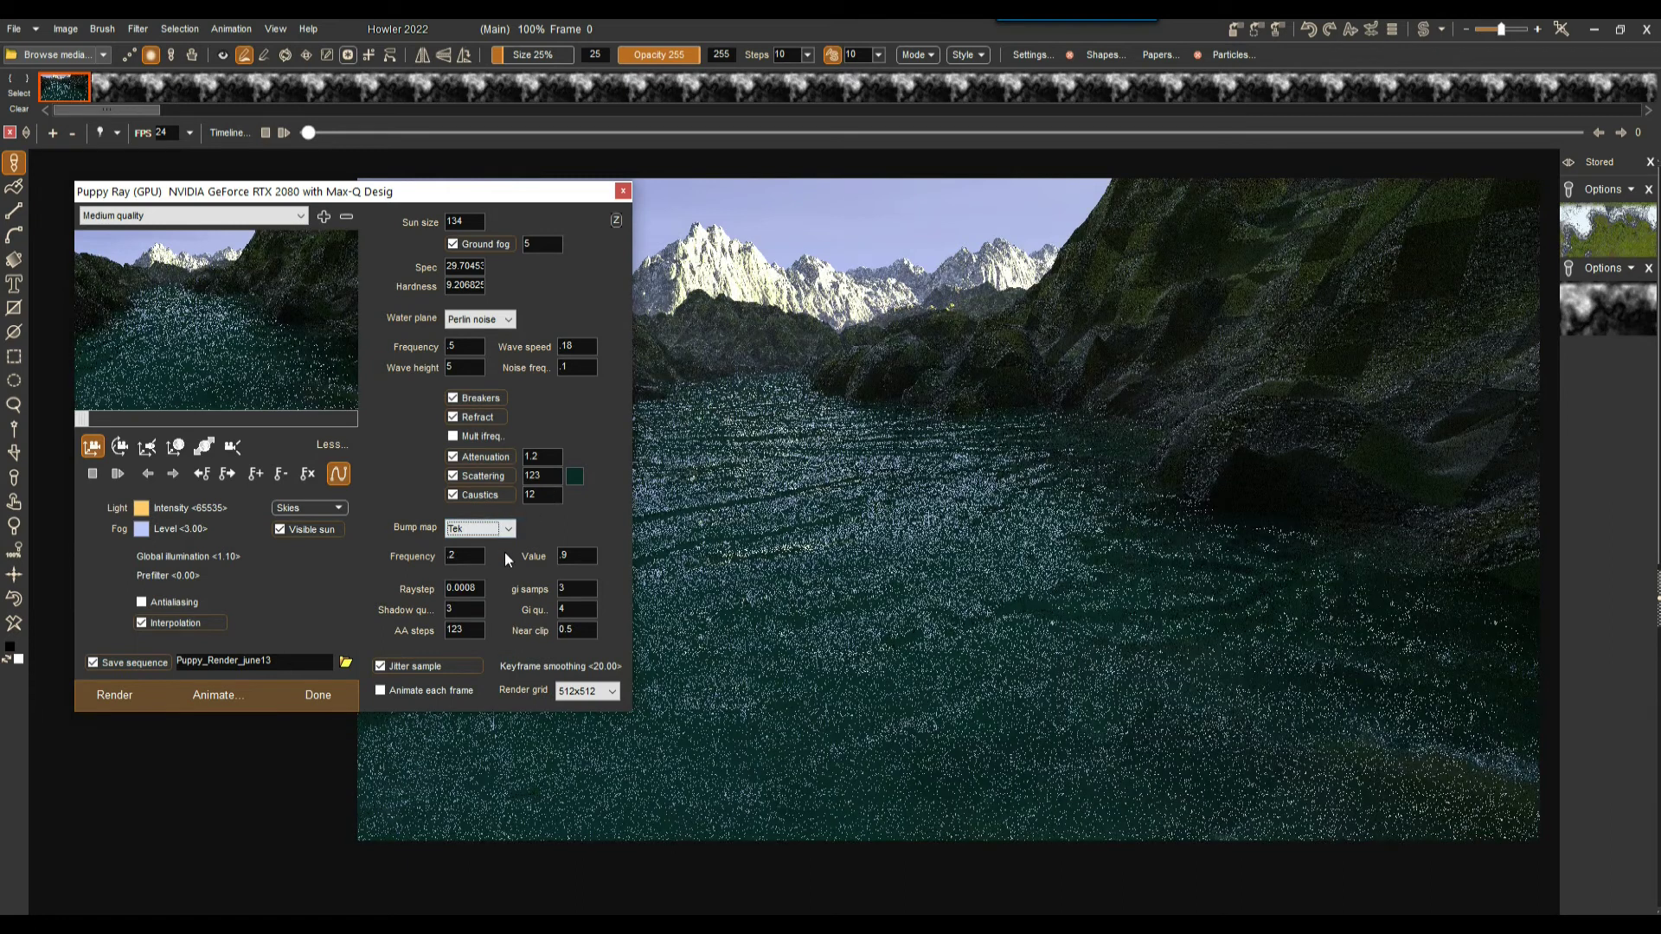
click(511, 530)
click(467, 620)
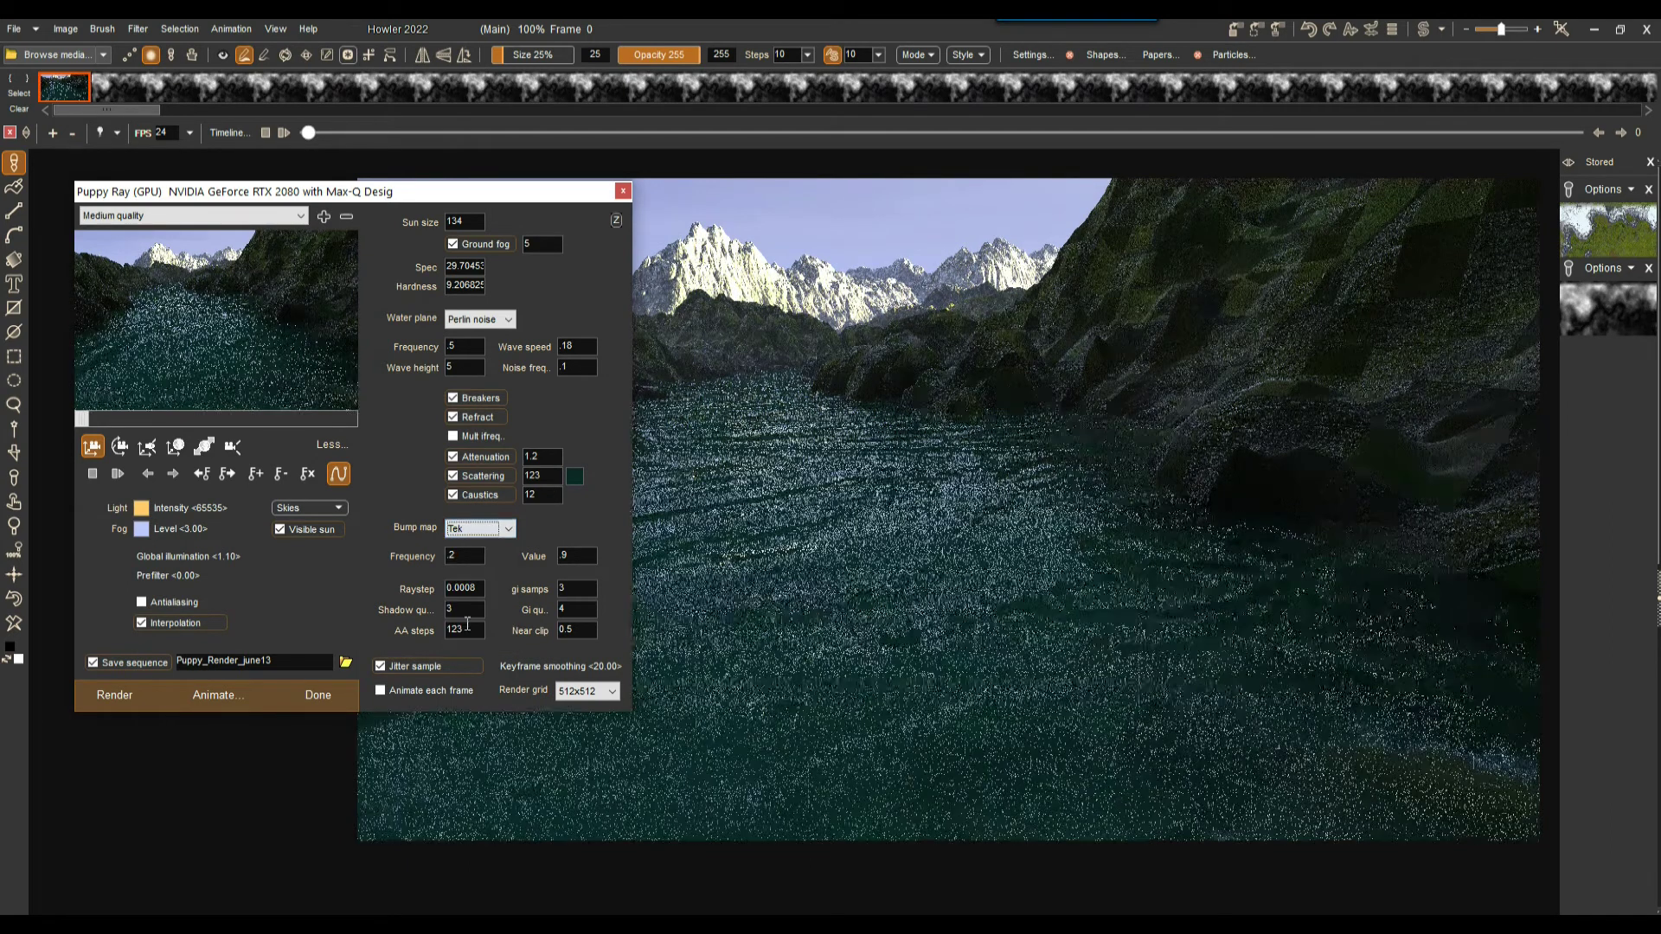
click(506, 538)
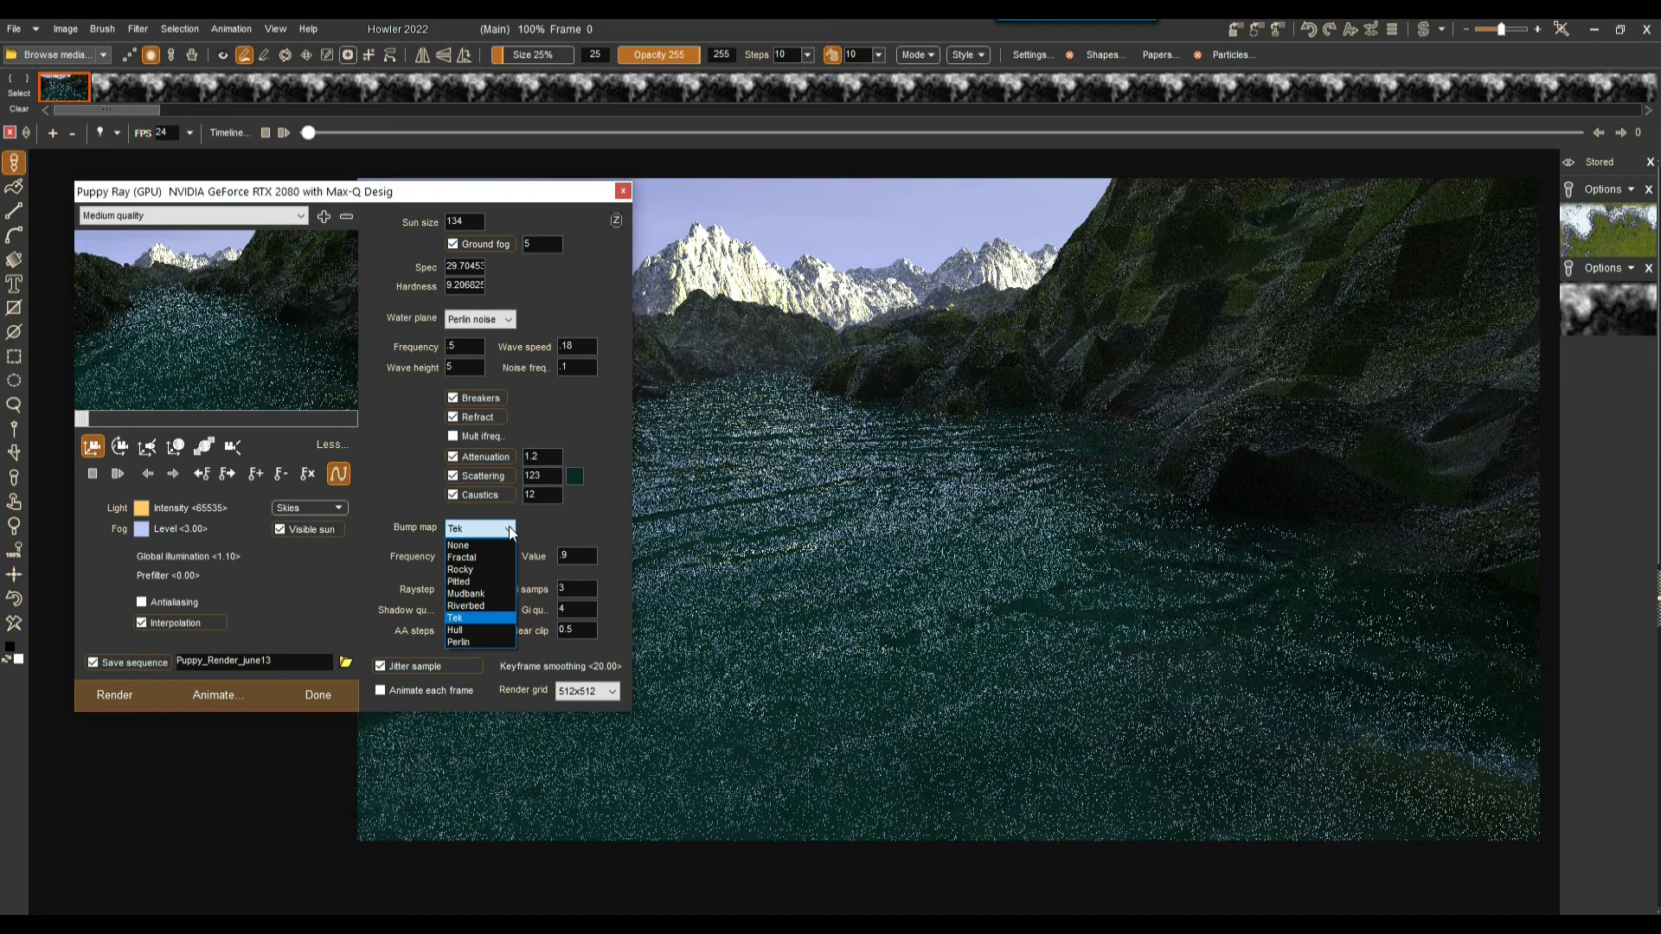
click(469, 606)
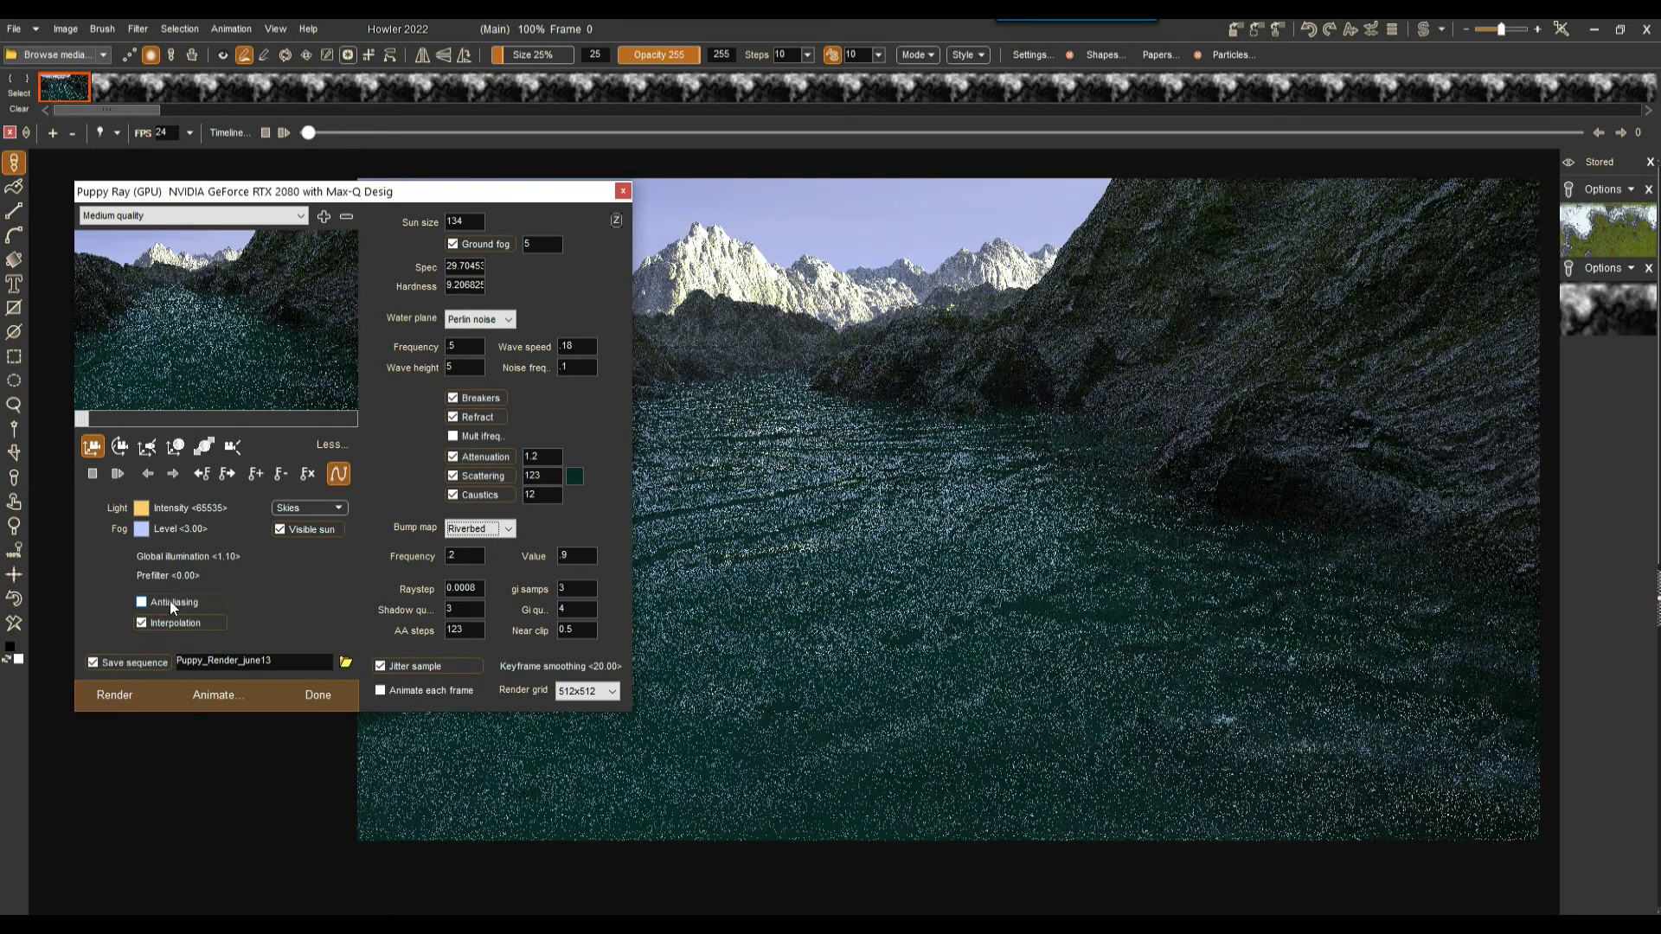
- Enable antialiasing and start rendering the animation with the current quality settings
click(465, 629)
click(174, 600)
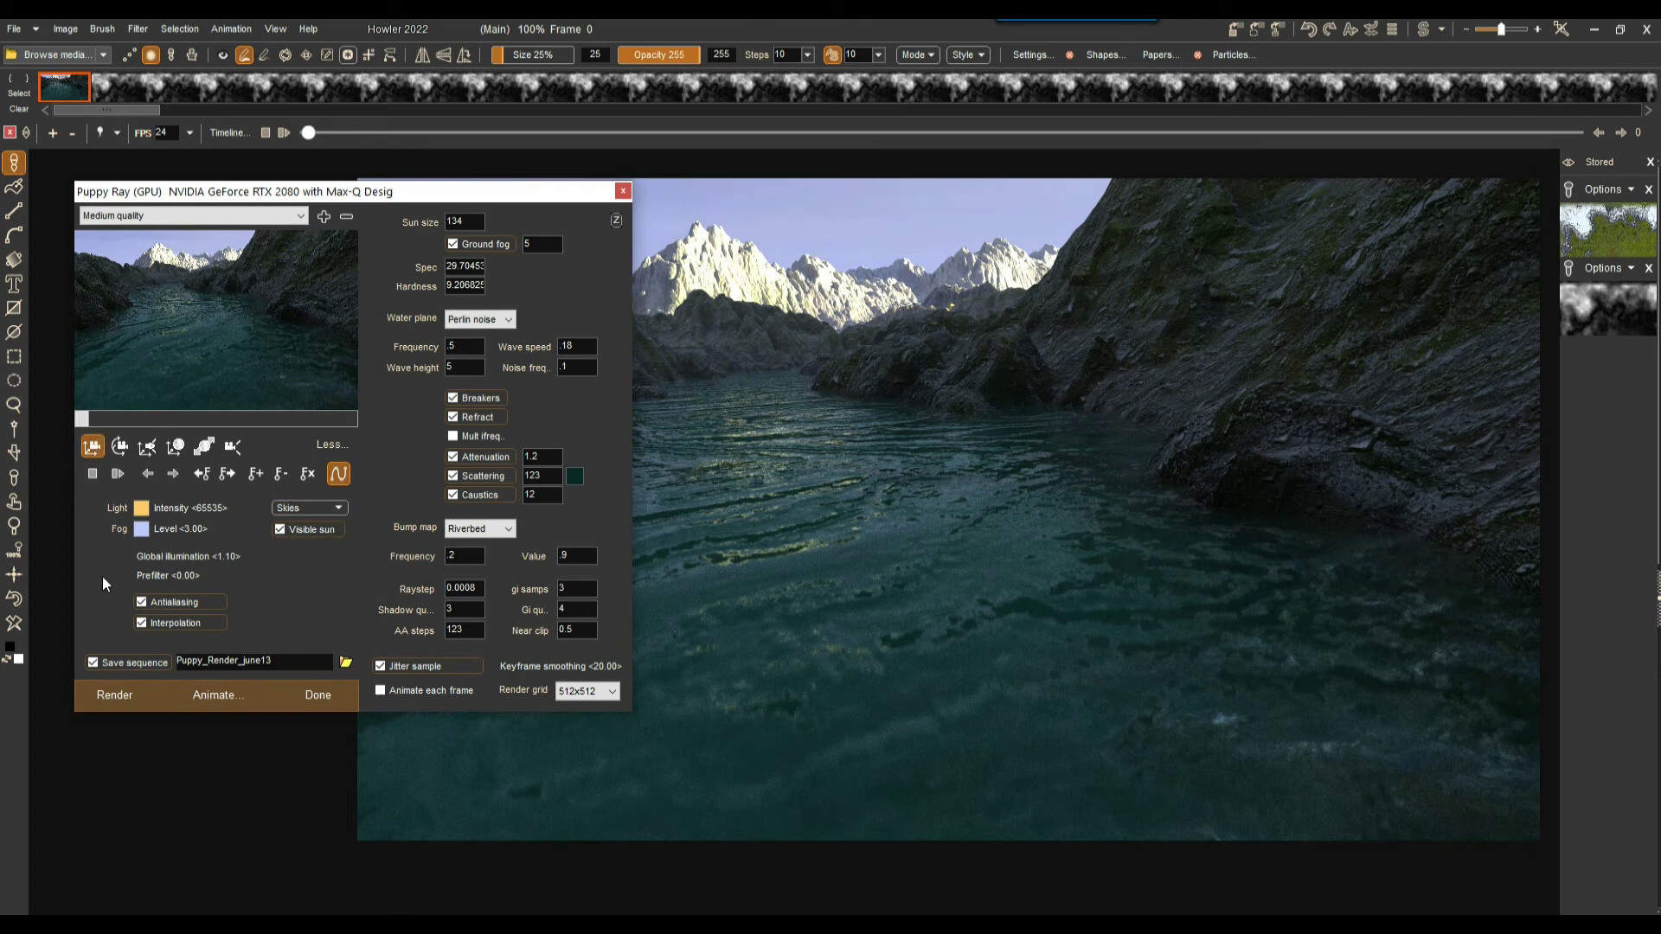
click(220, 697)
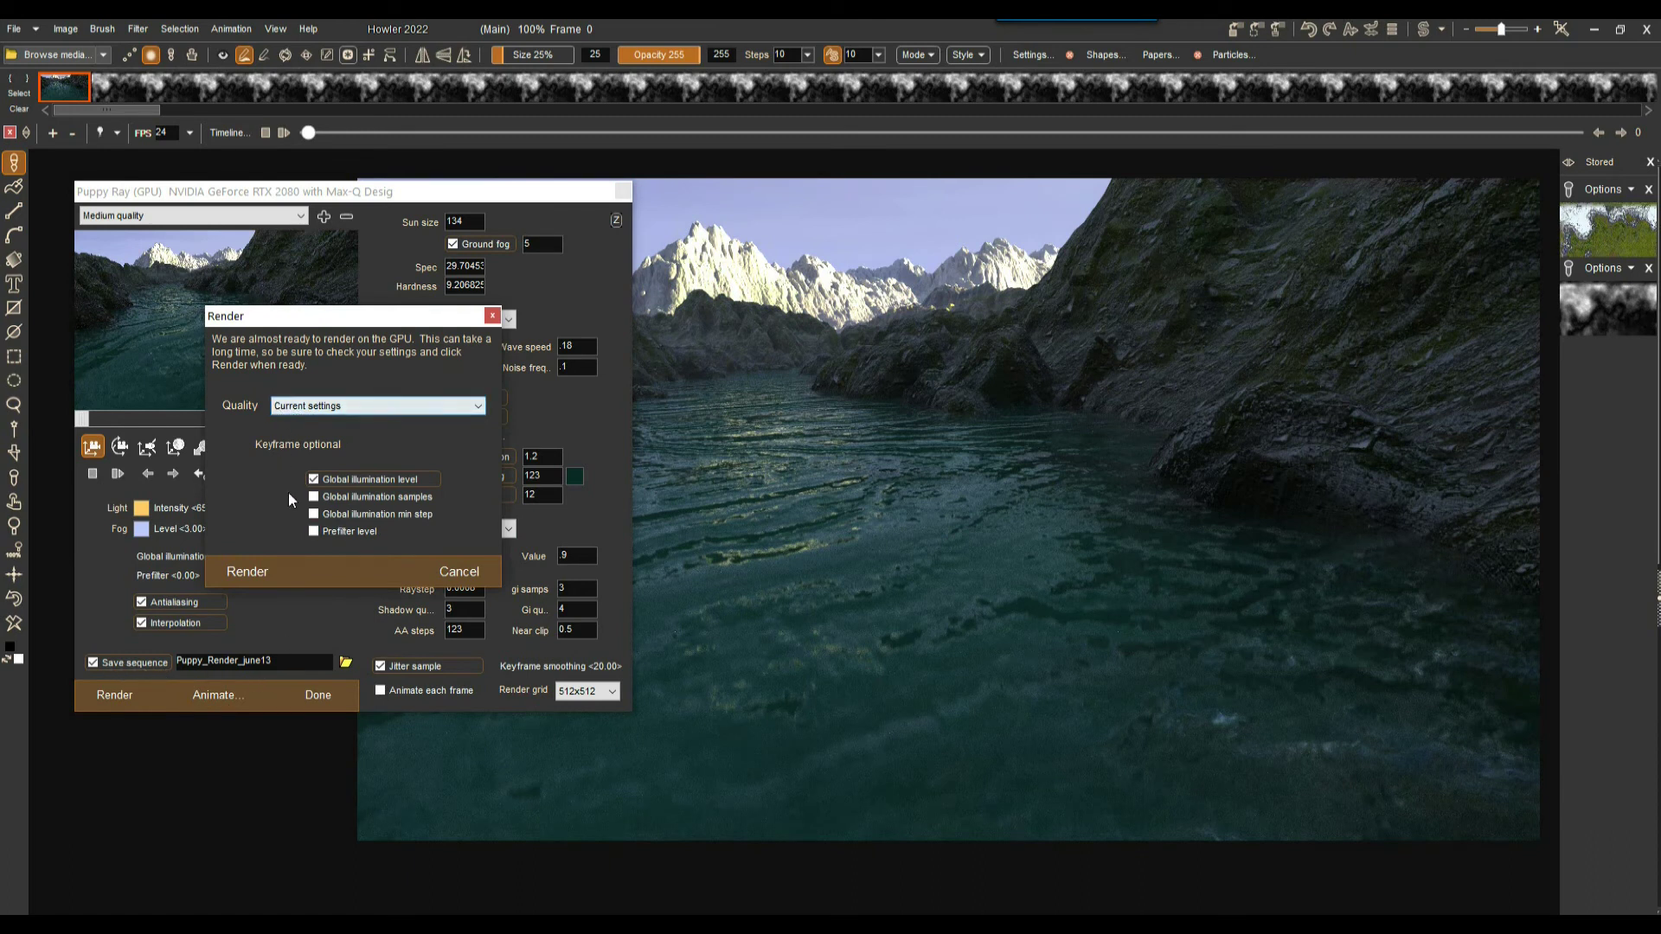
click(247, 572)
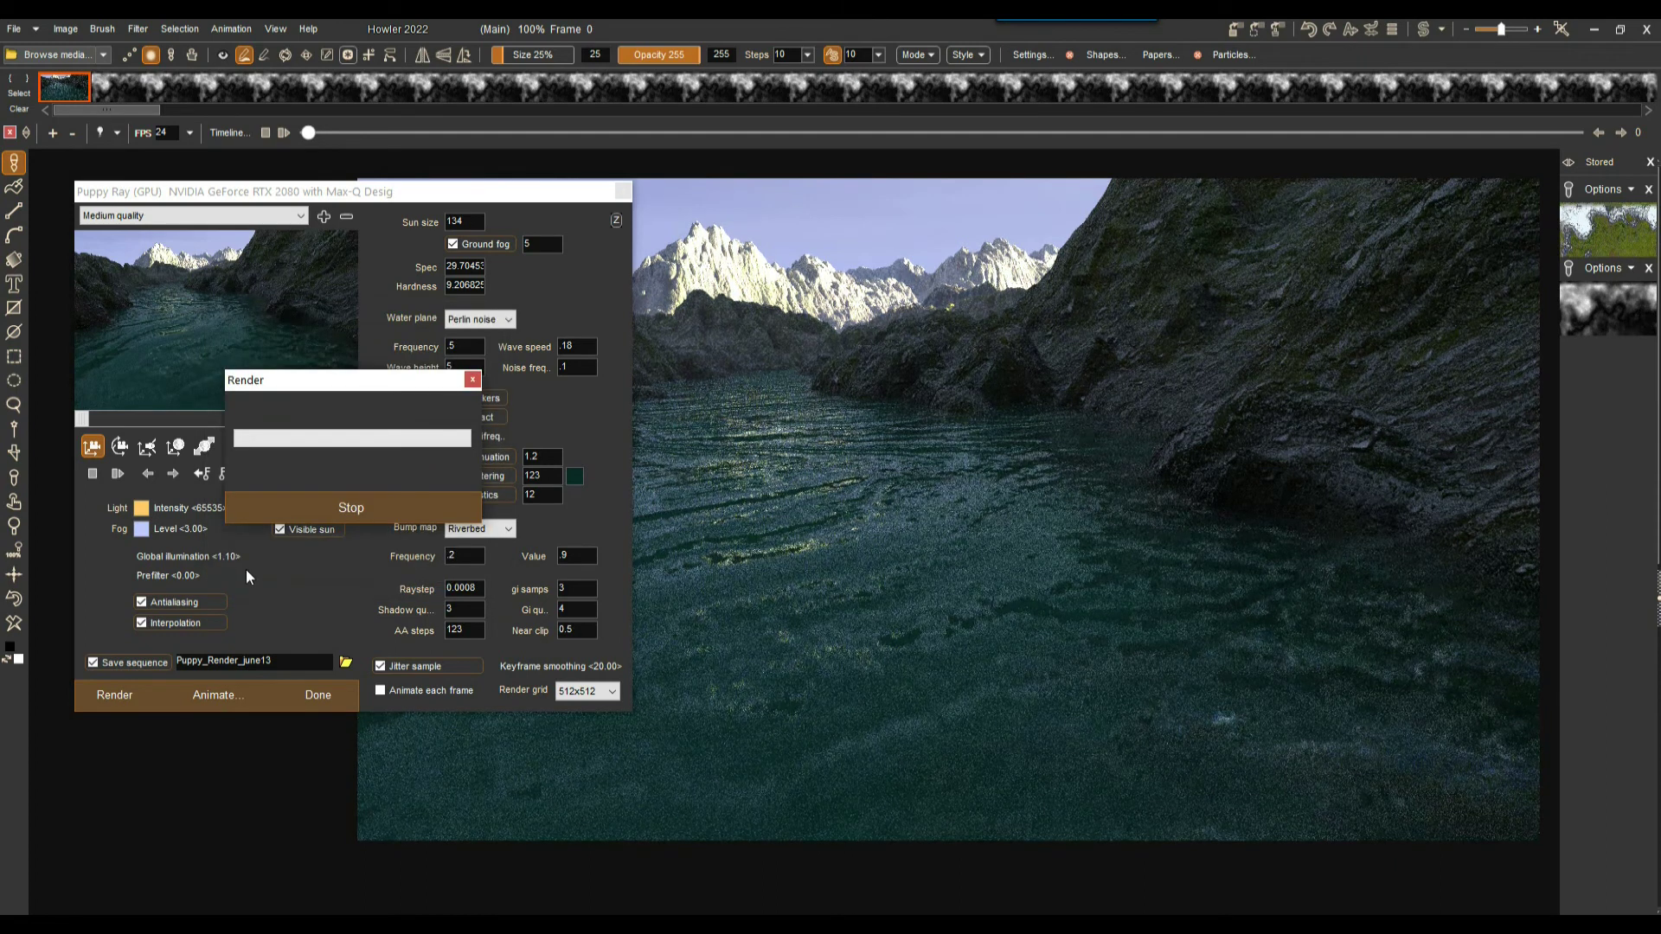